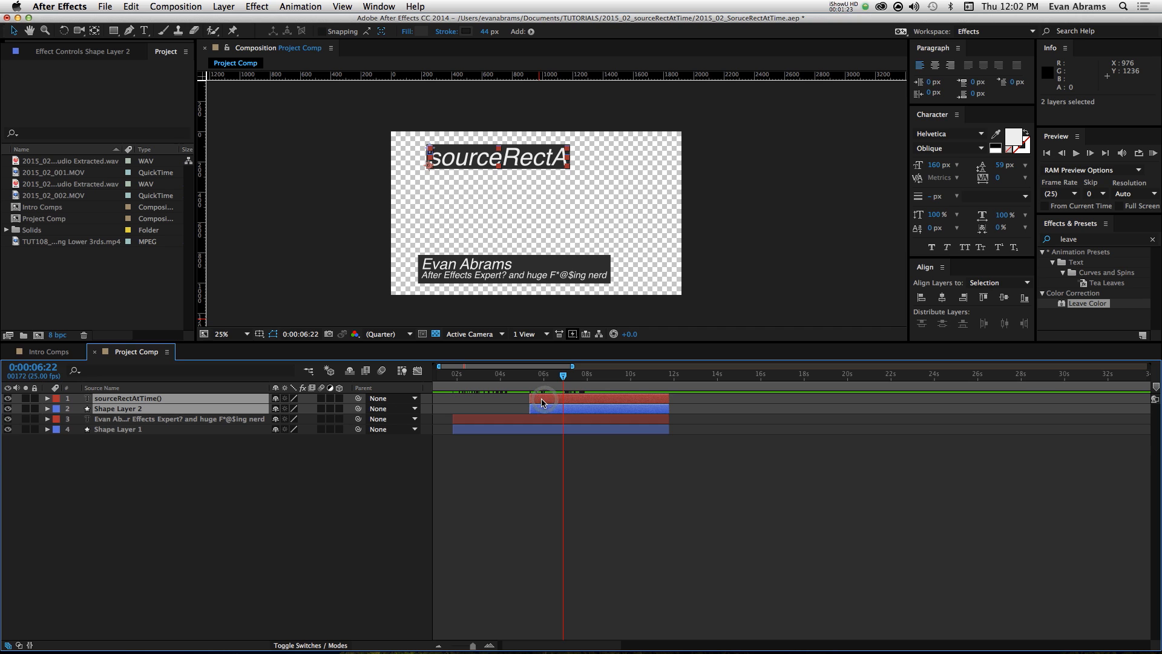
Step: Reveal the modified properties of the sourceRectAtTime() text layer and Shape Layer 2, and examine the text animator's Start keyframes and Scale
key("u")
key("u")
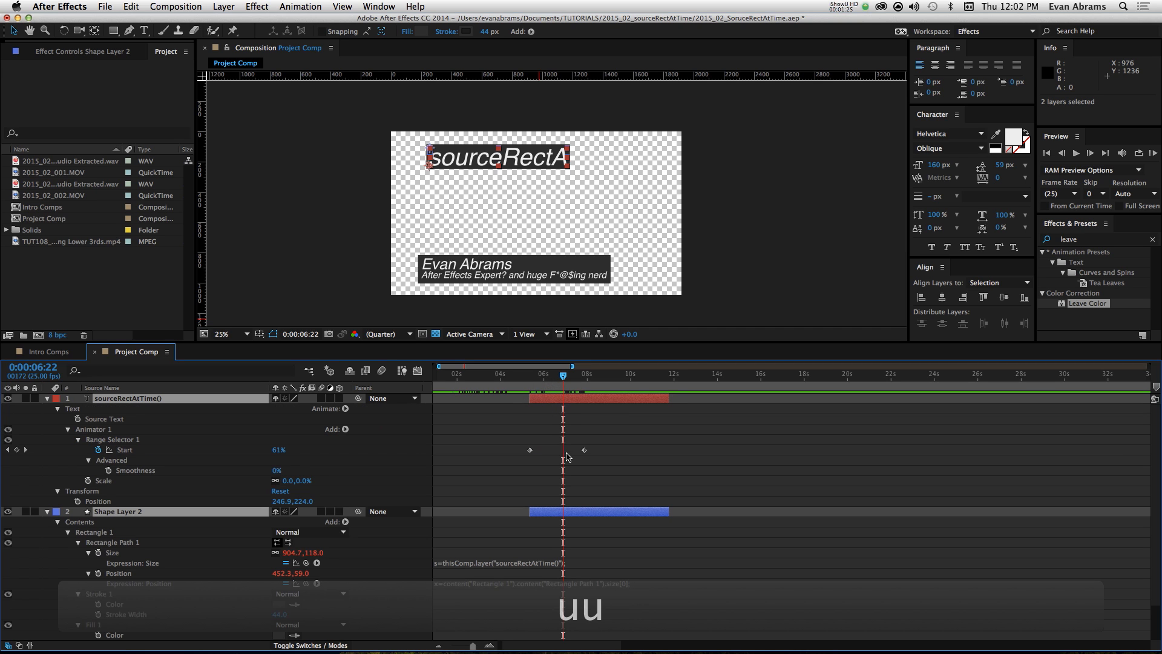
left_click(579, 412)
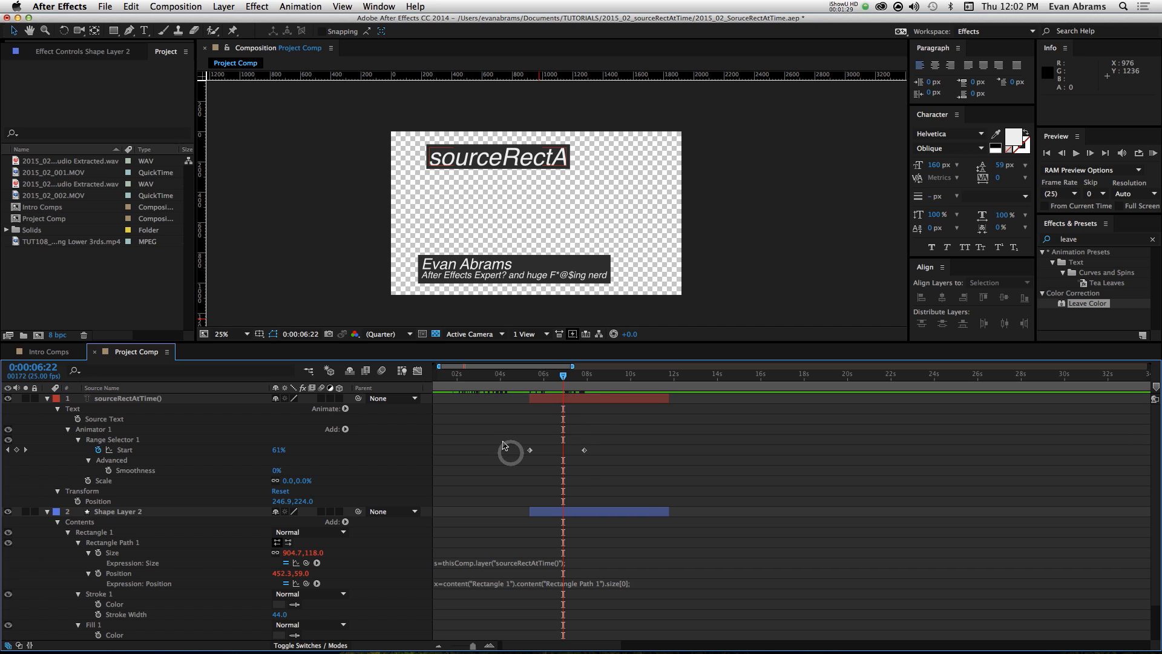
left_click_drag(501, 442, 586, 467)
left_click(595, 452)
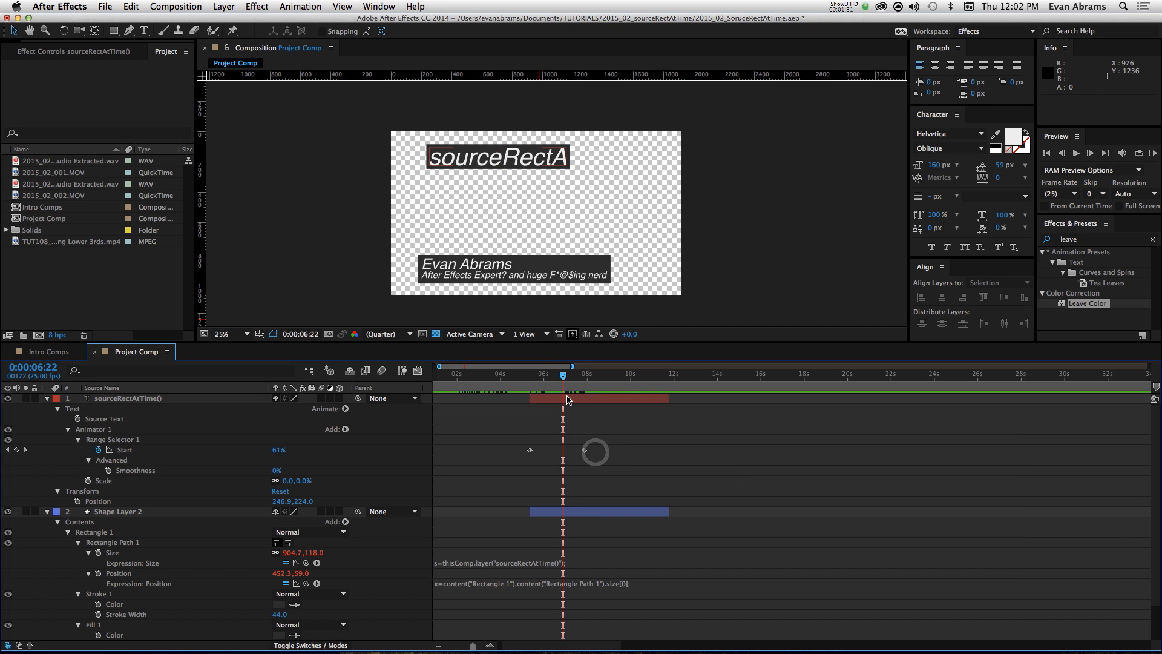
left_click(540, 422)
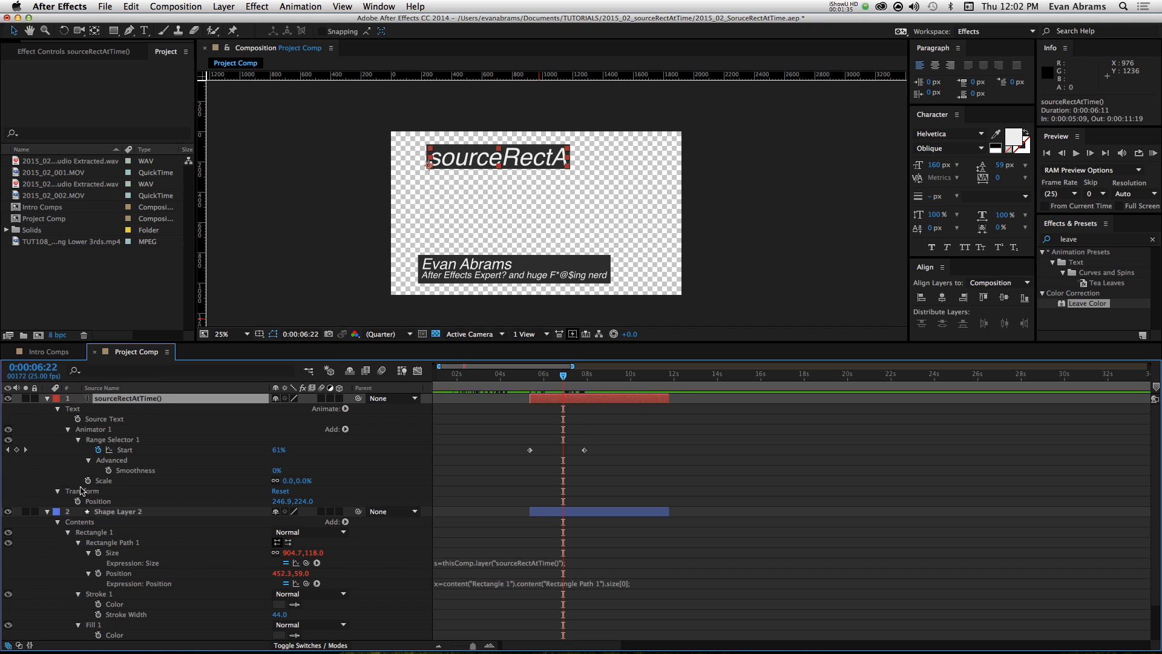
left_click(113, 491)
left_click(109, 480)
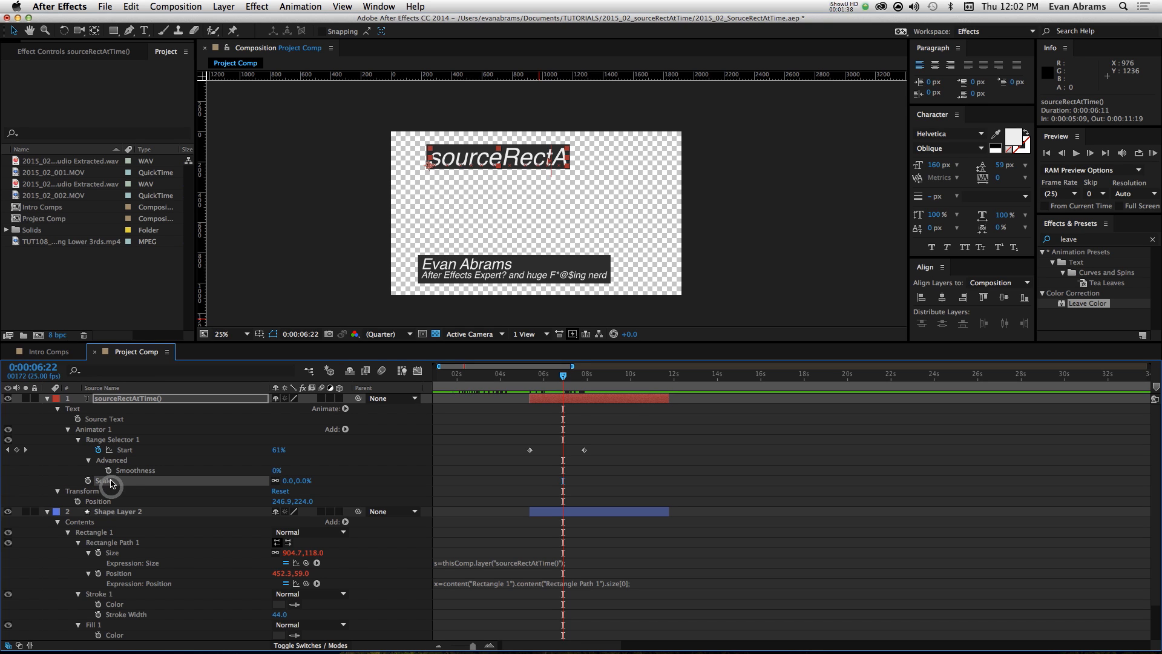
left_click(131, 451)
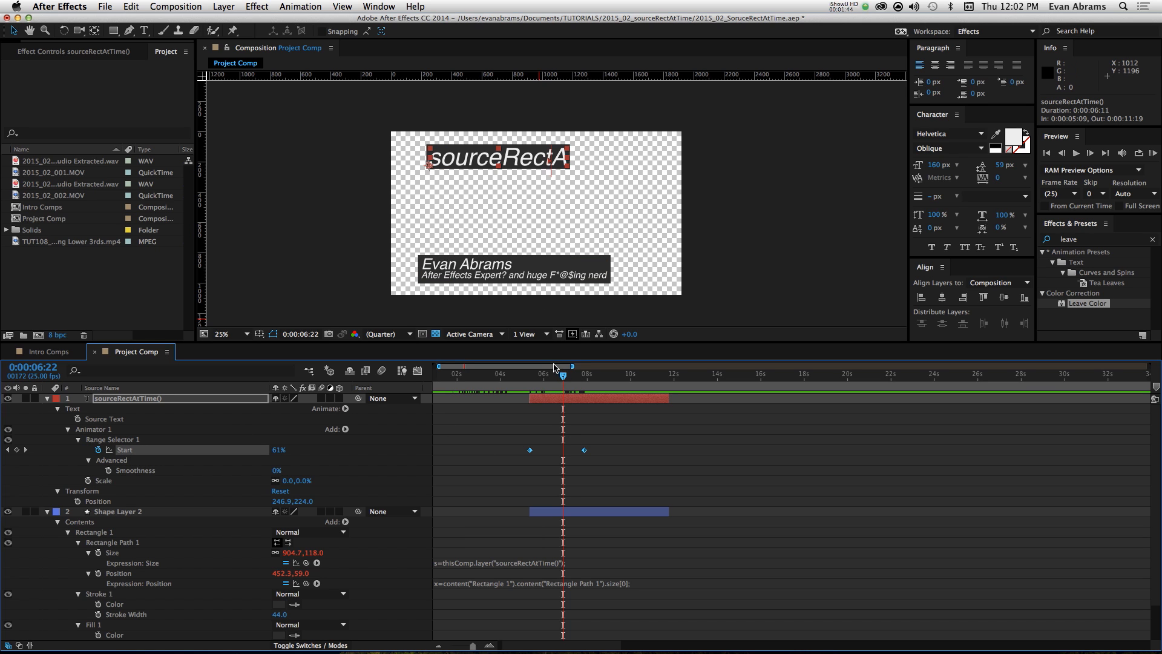
left_click(553, 374)
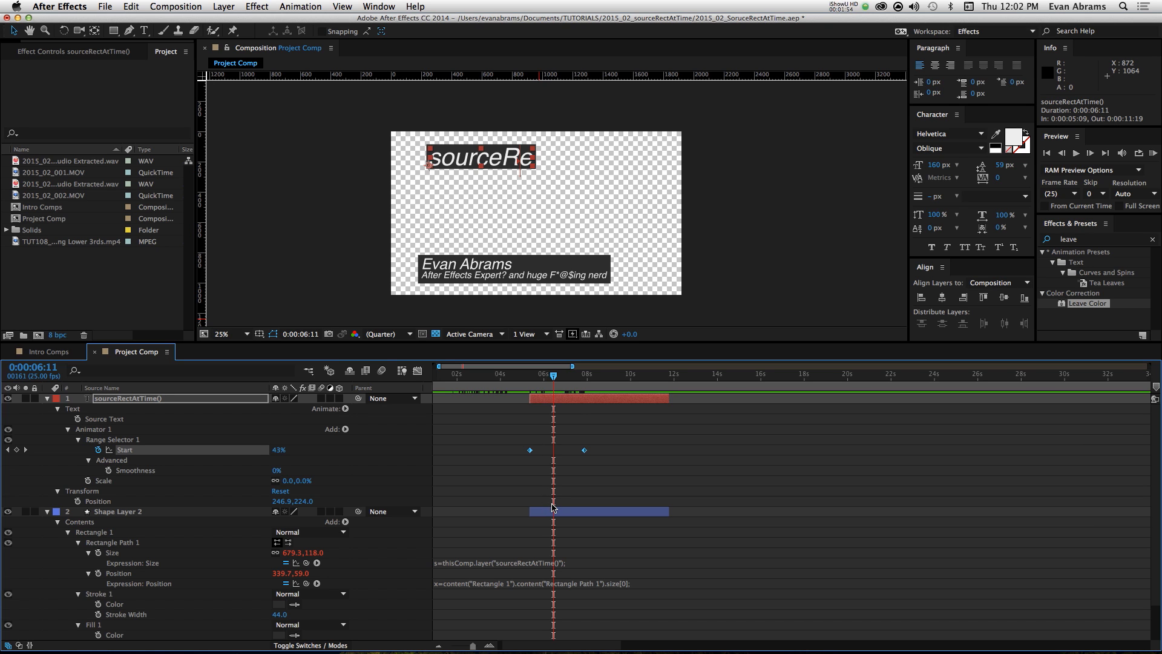
Step: Expand the Size and Position expressions of Shape Layer 2's rectangle path to read them in full
left_click(548, 512)
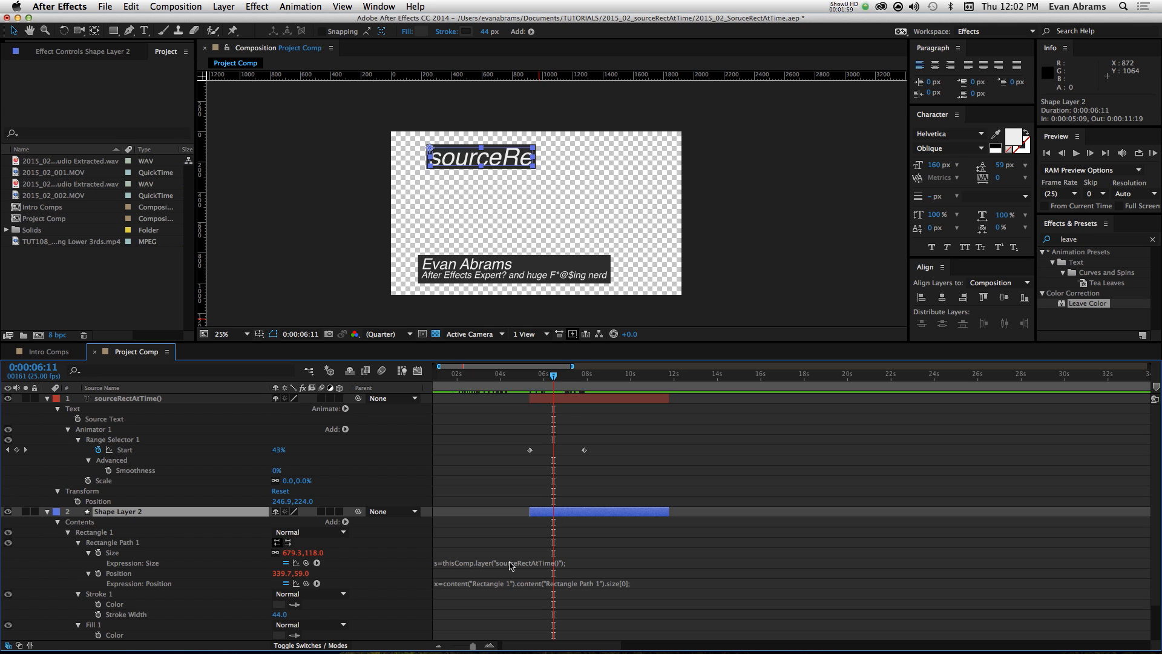
left_click(510, 567)
left_click(502, 617)
scroll(505, 599, "down", 3)
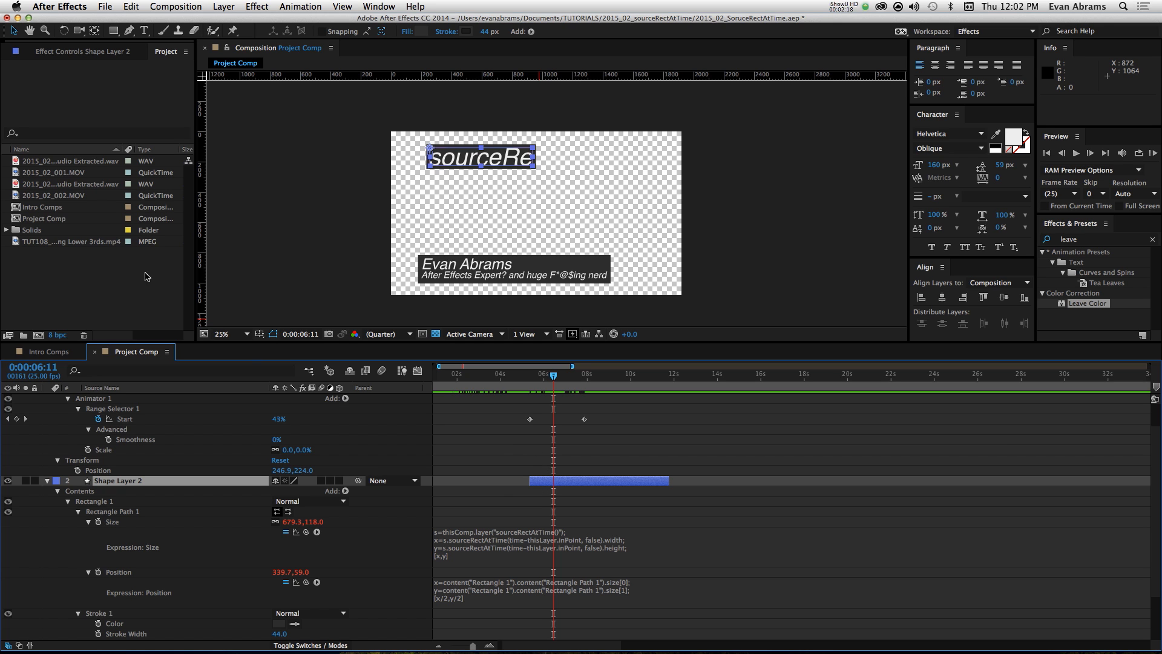
Step: Create a new HDTV 1080 25 composition named "Project File" with a duration of 0:03:00:00
left_click(39, 335)
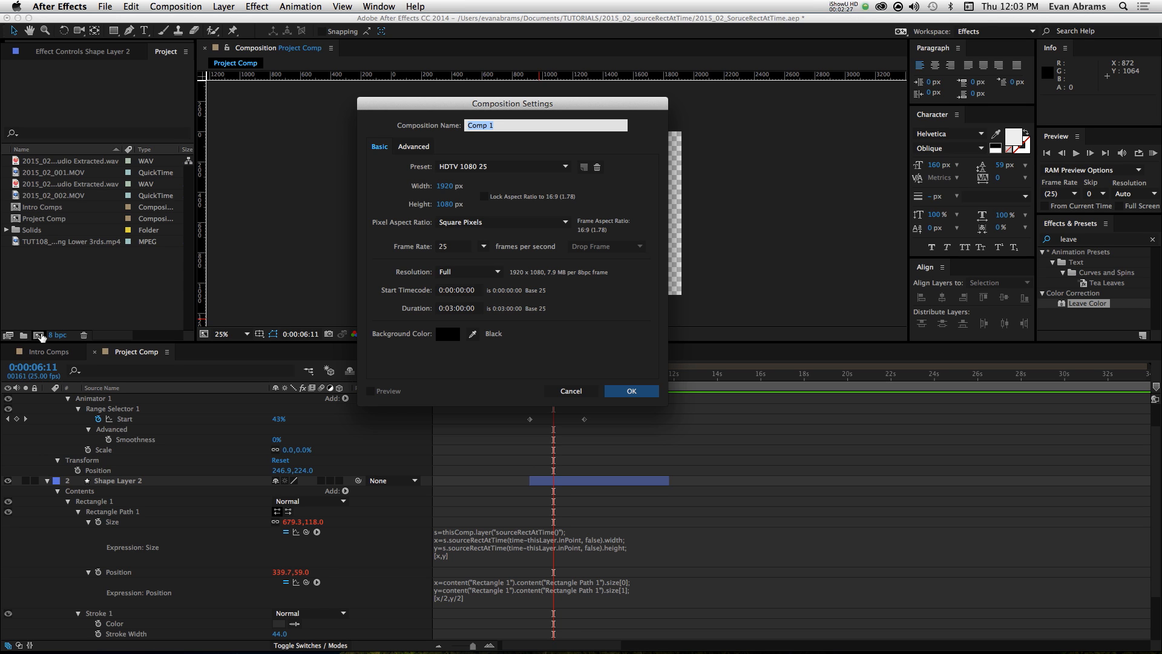
type("Project F")
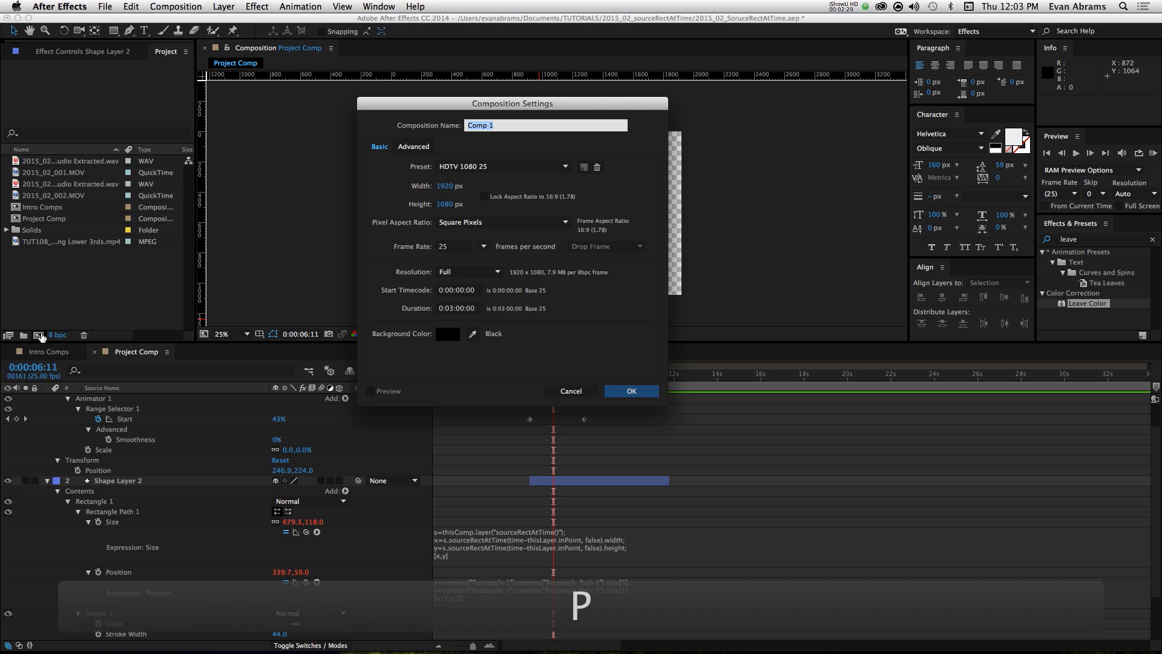
type("ile")
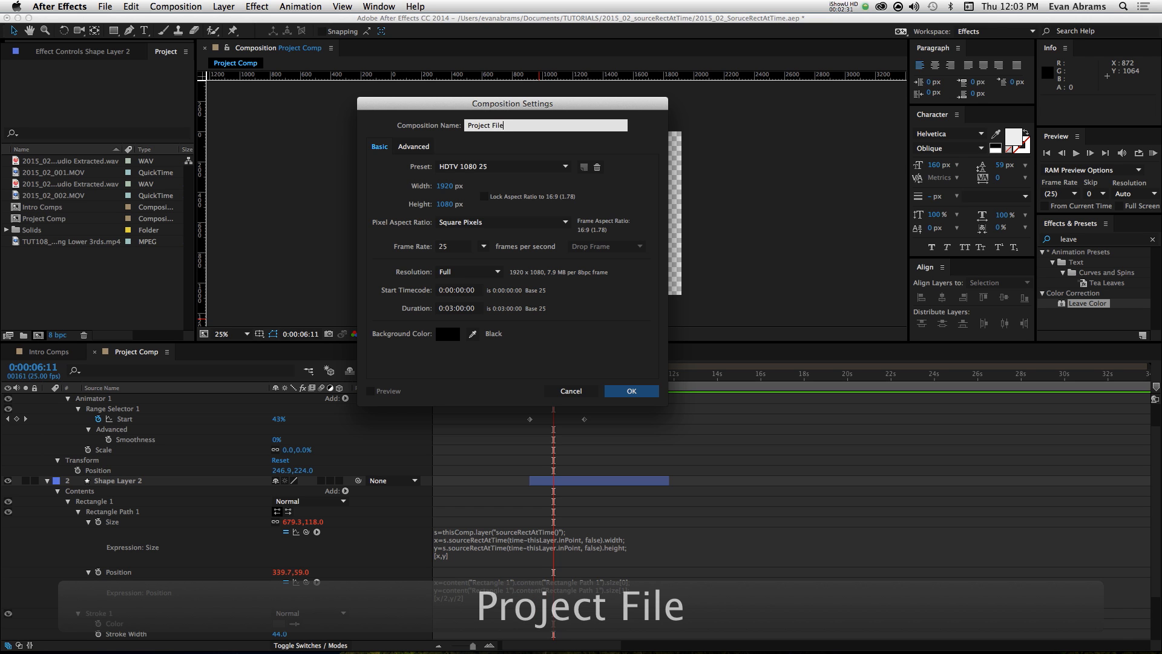
key("Return")
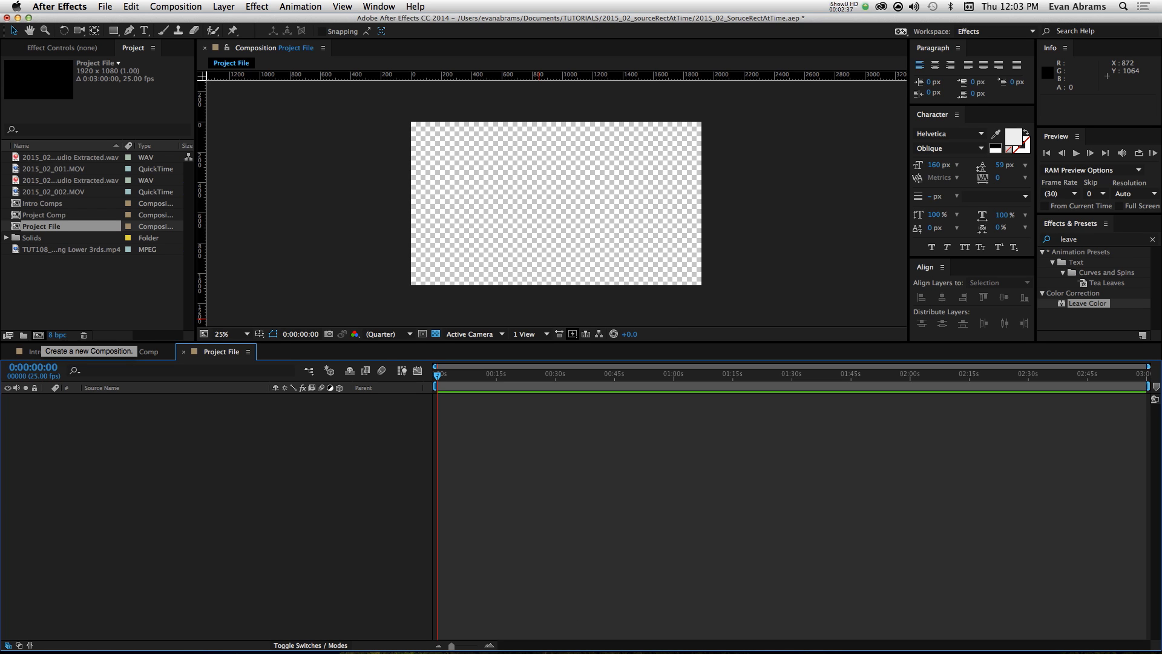
Step: Add a horizontal text layer reading "whtever" near the middle of the composition
left_click(146, 30)
left_click(504, 199)
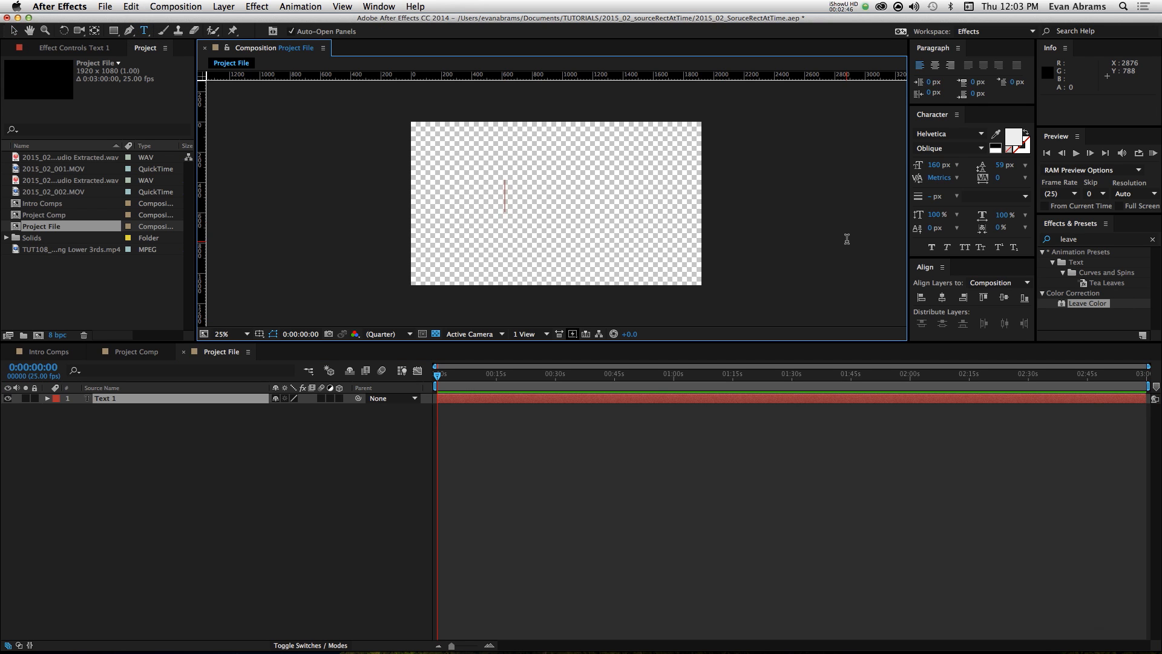
type("whtever")
key("KP_Enter")
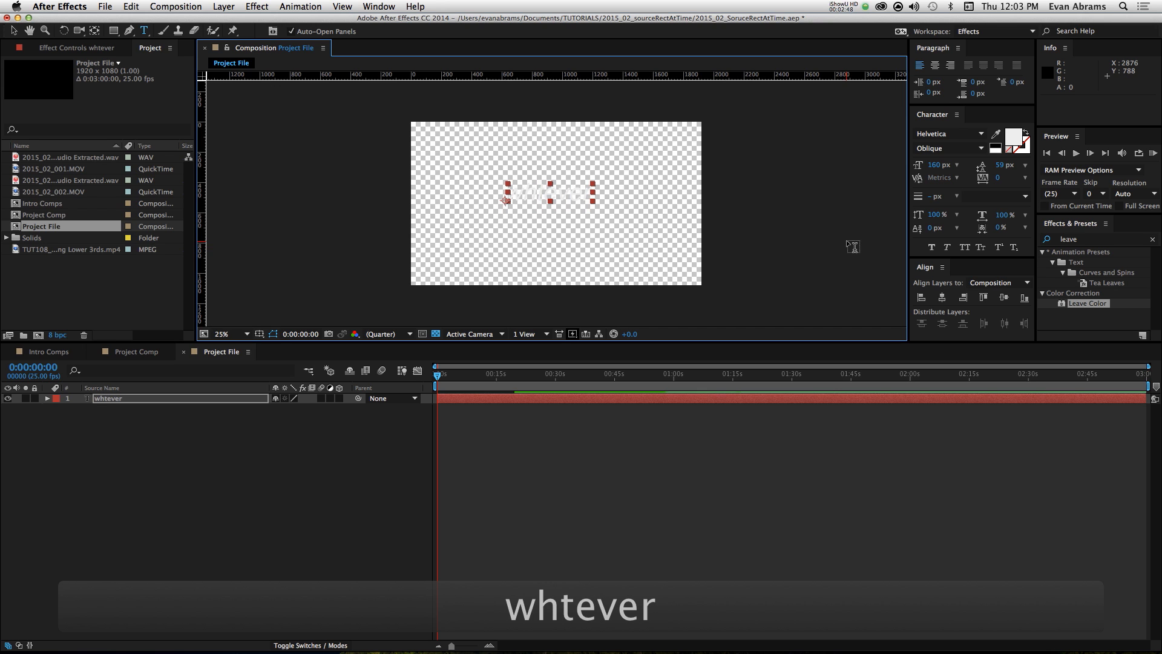
Step: Change the text's fill colour to red with RGB values 235, 13, 65
left_click(1016, 141)
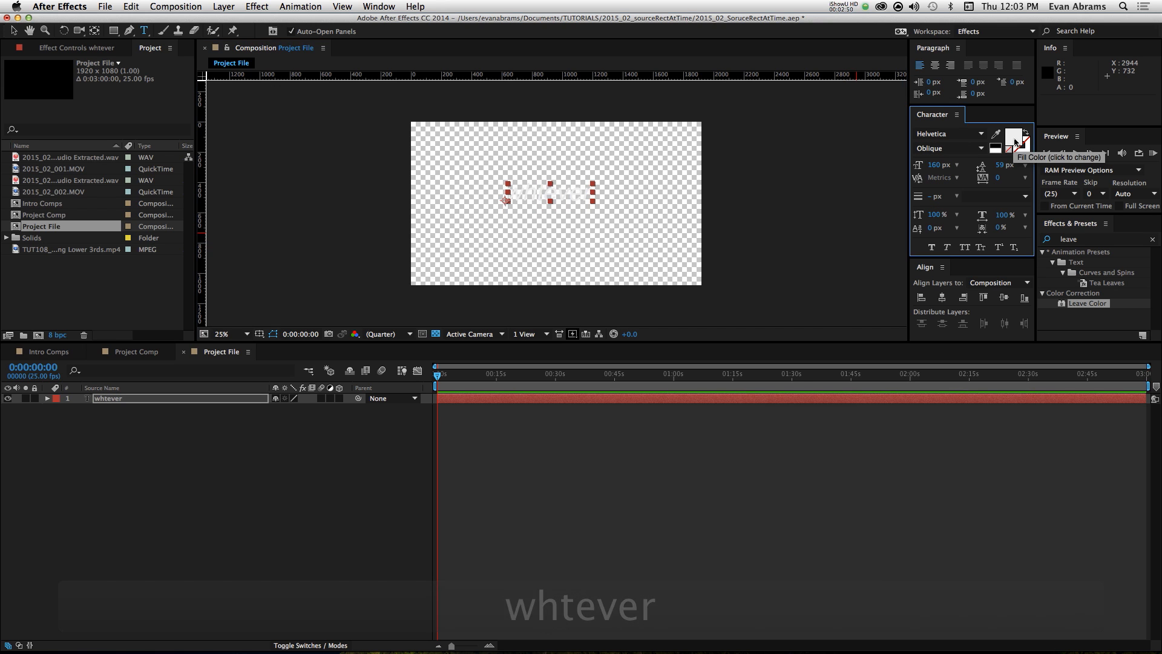
left_click(1016, 141)
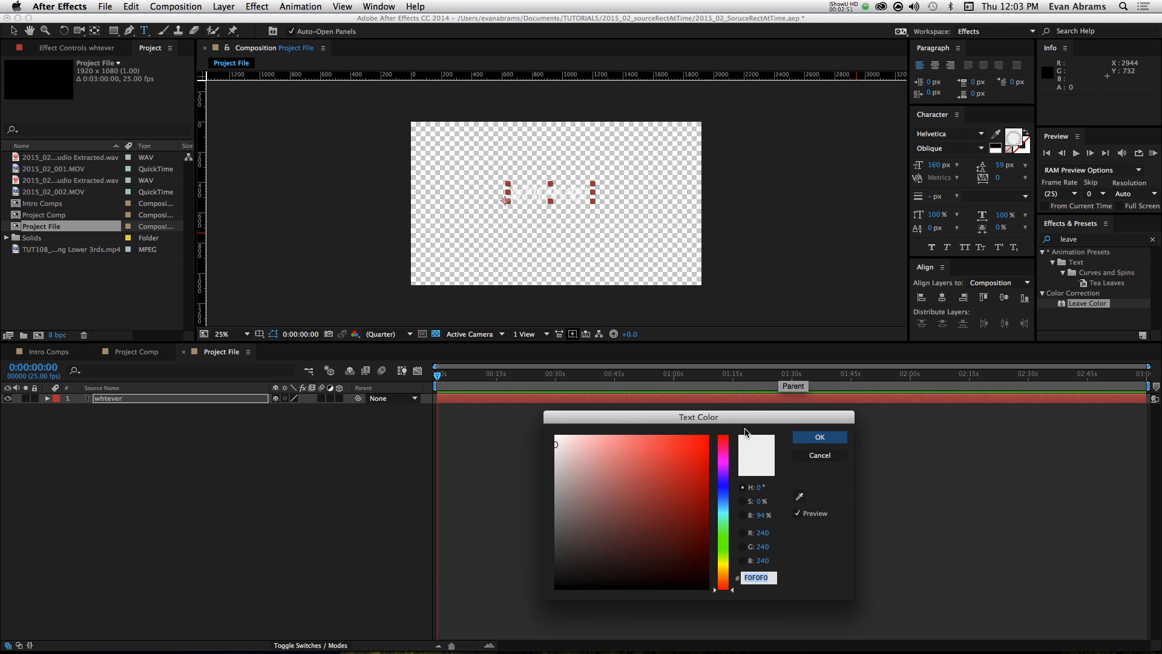
left_click(700, 447)
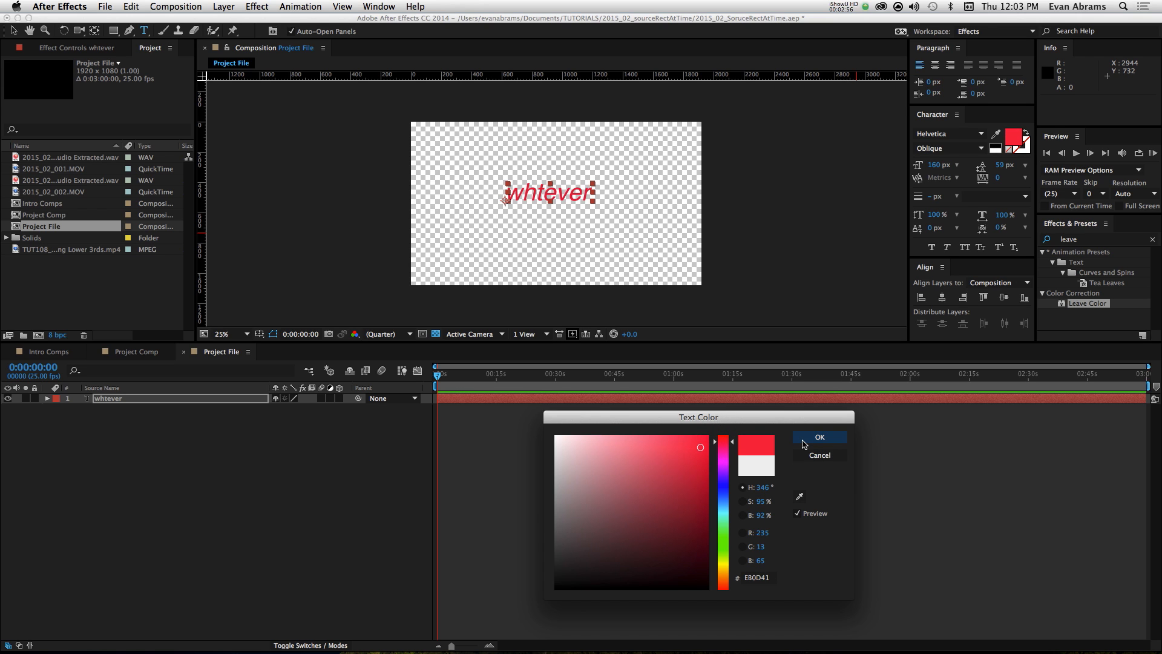
left_click(803, 444)
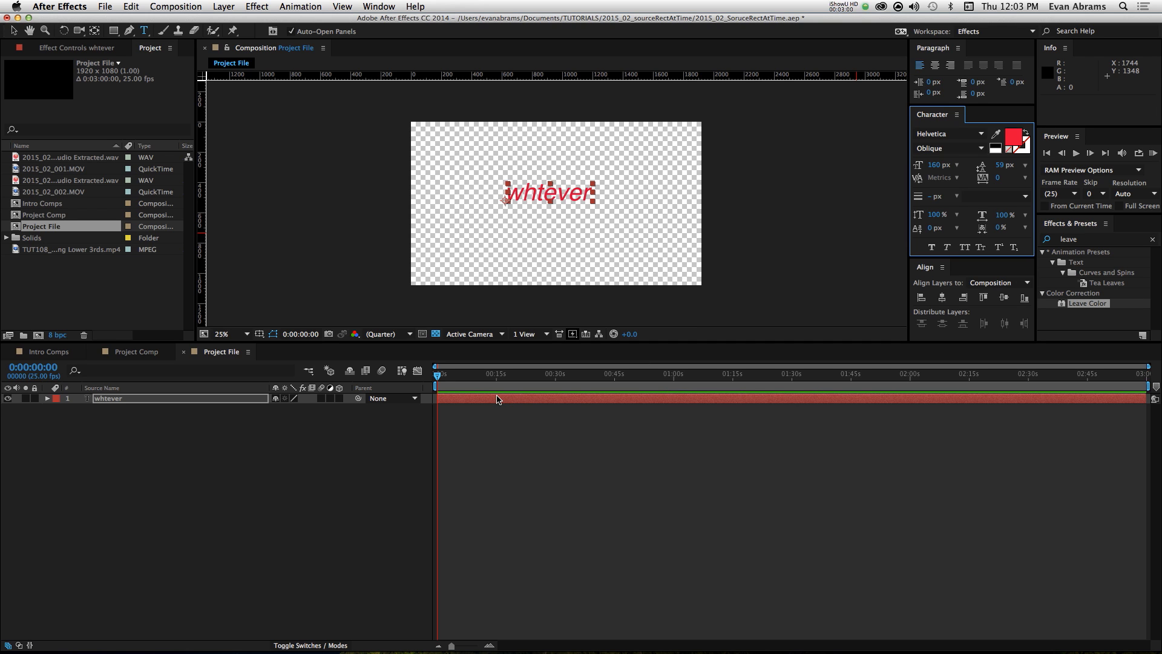
left_click(539, 191)
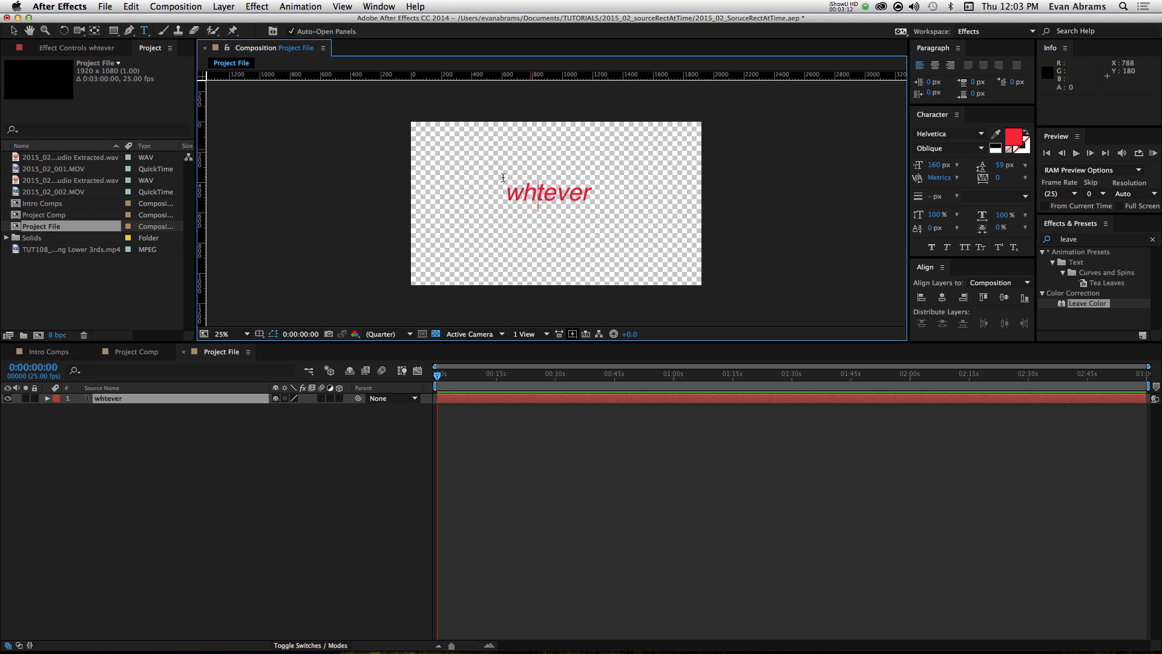
left_click(352, 482)
left_click(463, 405)
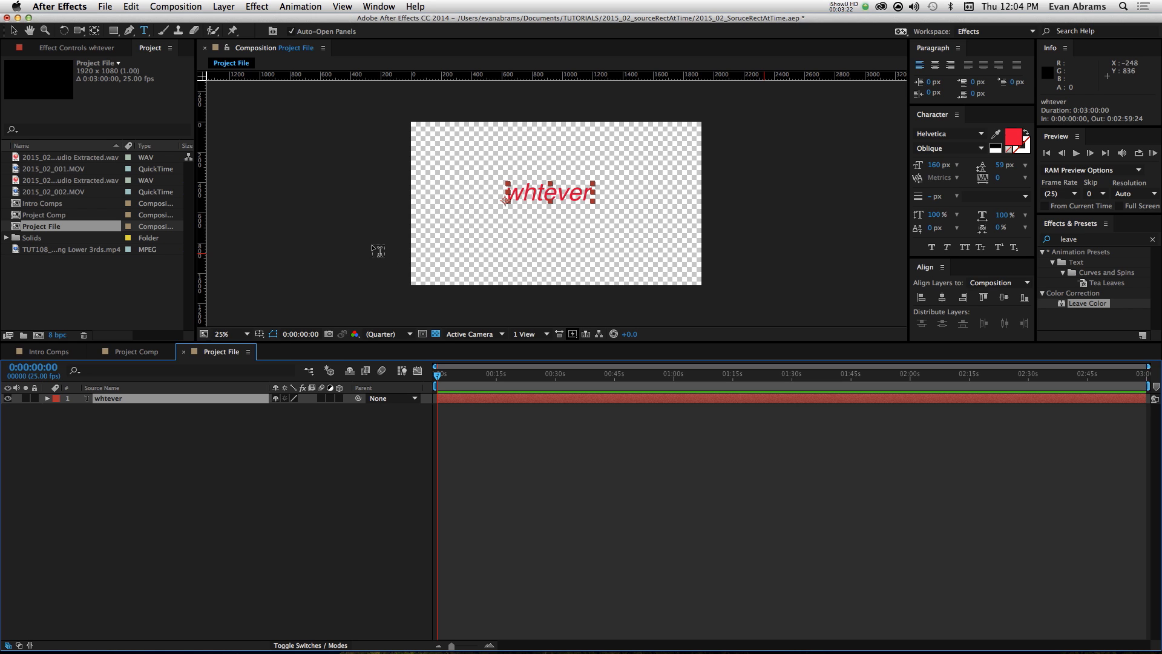
Step: Deselect the text layer and create a rectangle shape layer that fills the whole composition
left_click(239, 446)
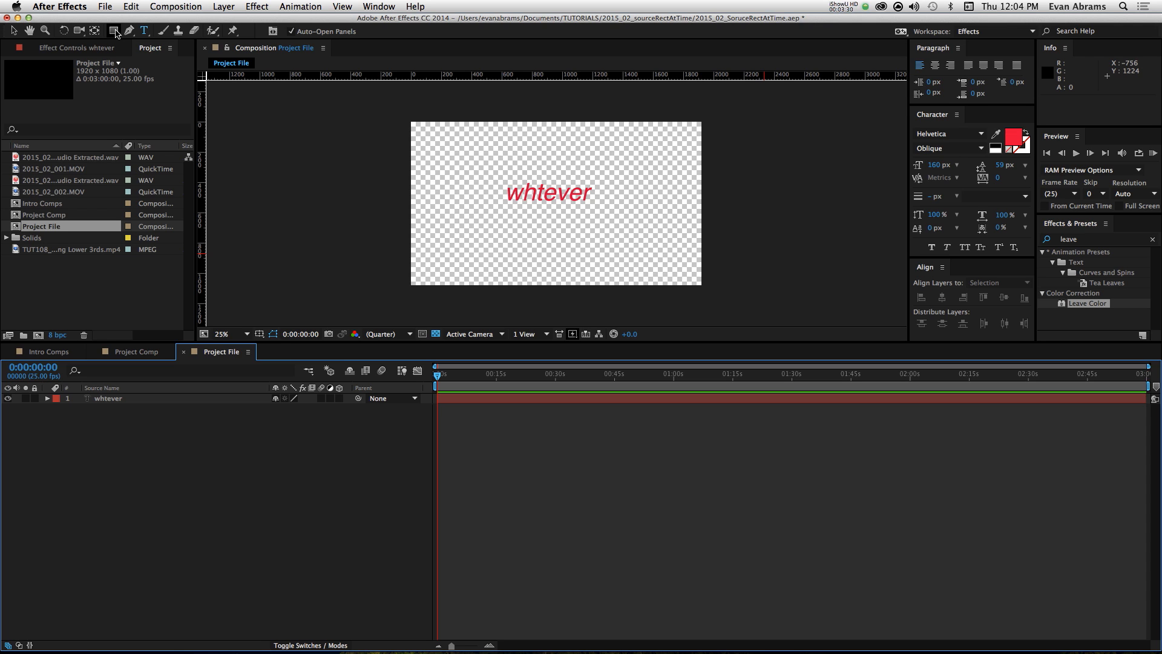
left_click(192, 547)
double_click(114, 31)
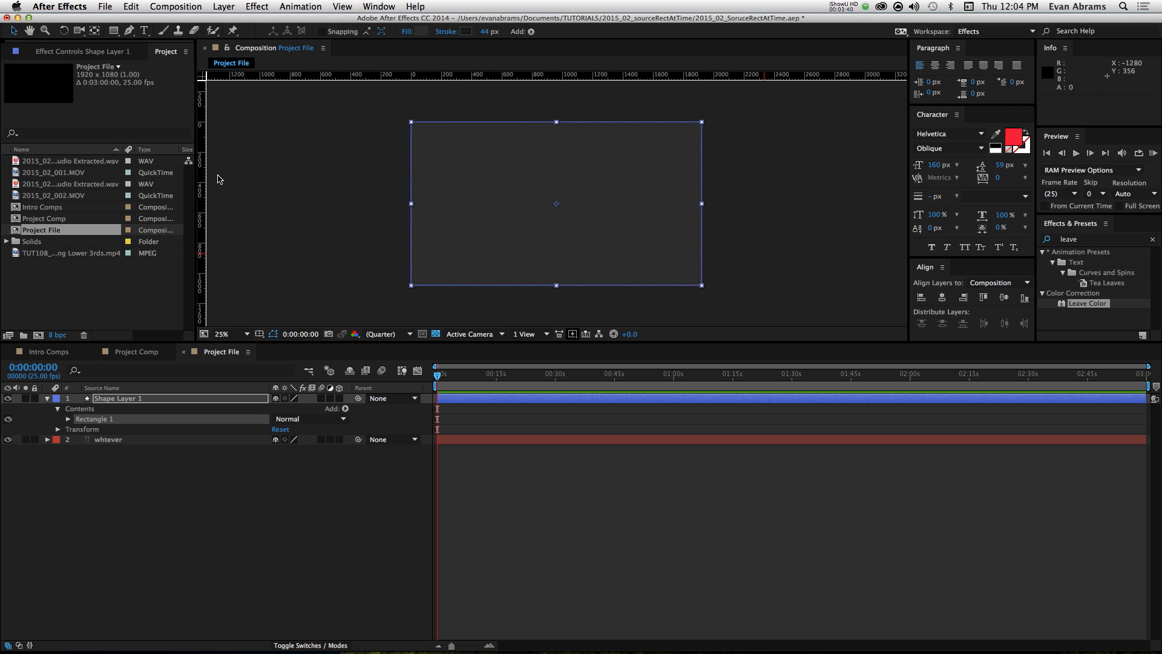
Step: Expand the shape layer's Rectangle 1 group and its Rectangle Path 1 to show the size, position and roundness properties
left_click(68, 419)
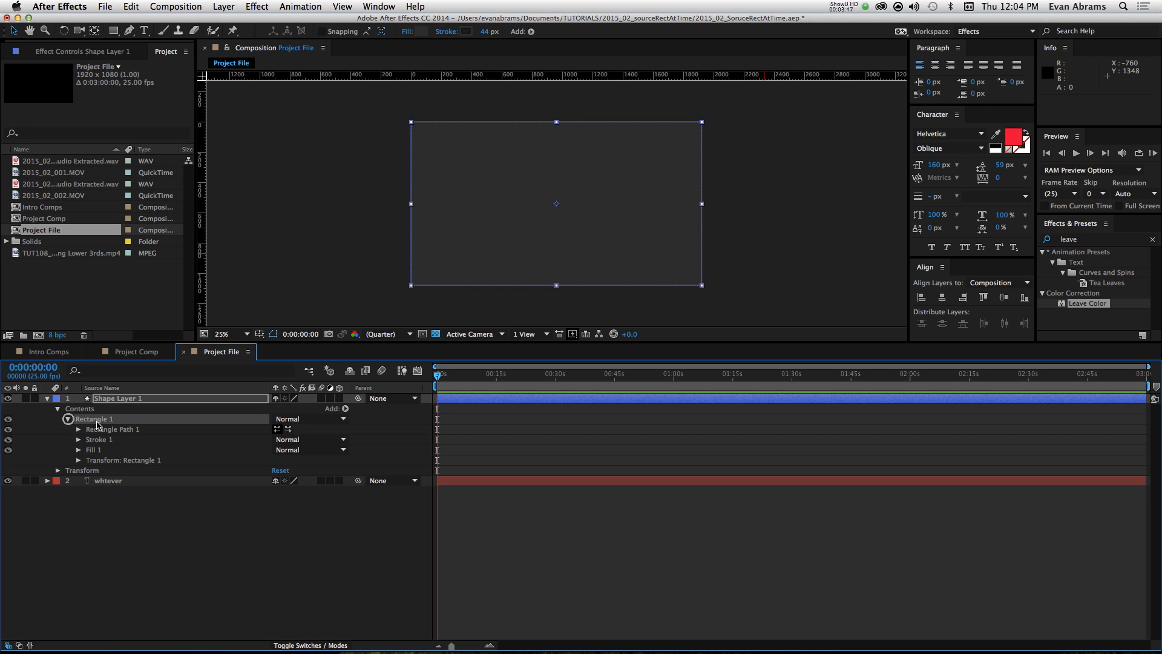
left_click(103, 399)
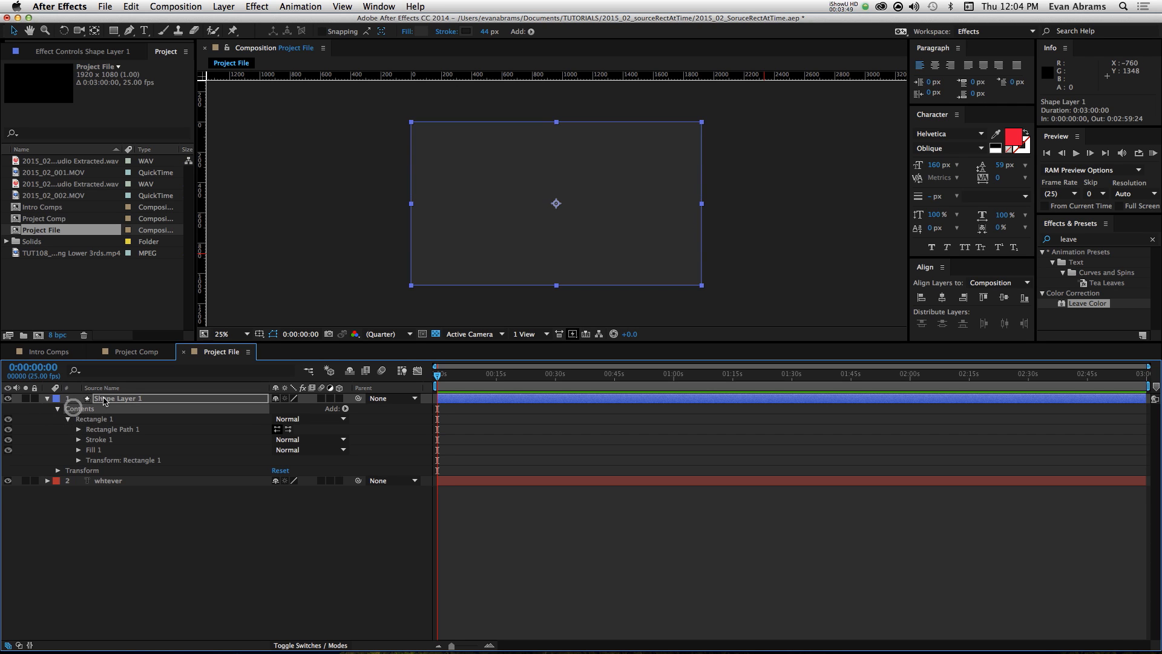
left_click(47, 398)
left_click(47, 398)
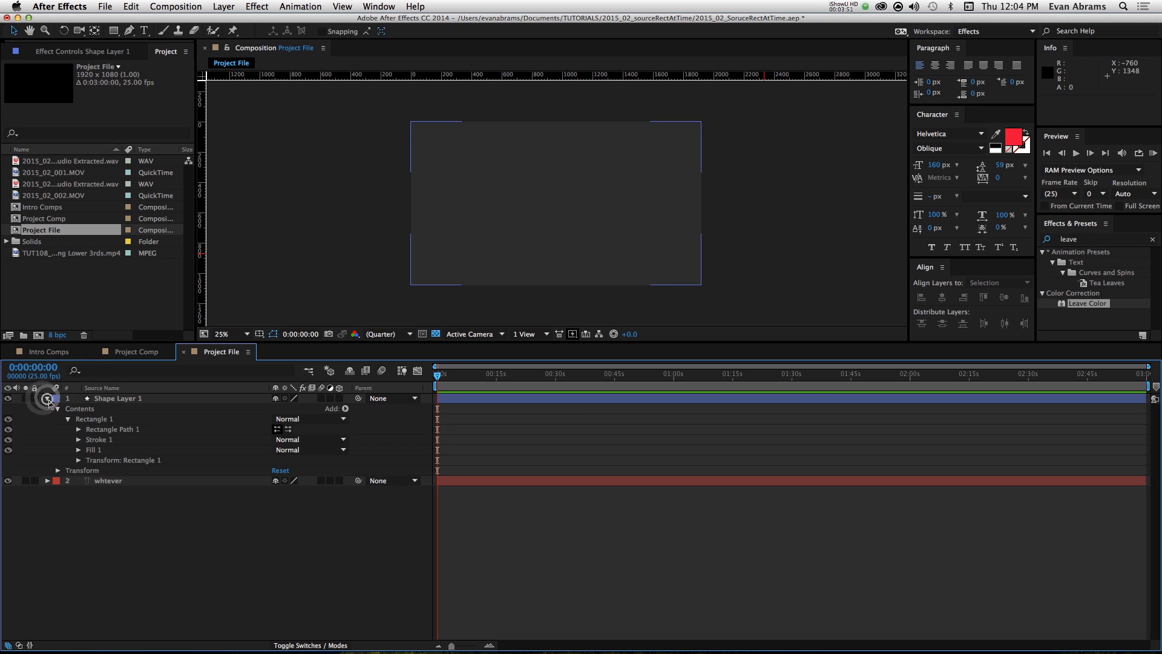
left_click(67, 419)
left_click(67, 419)
left_click(92, 429)
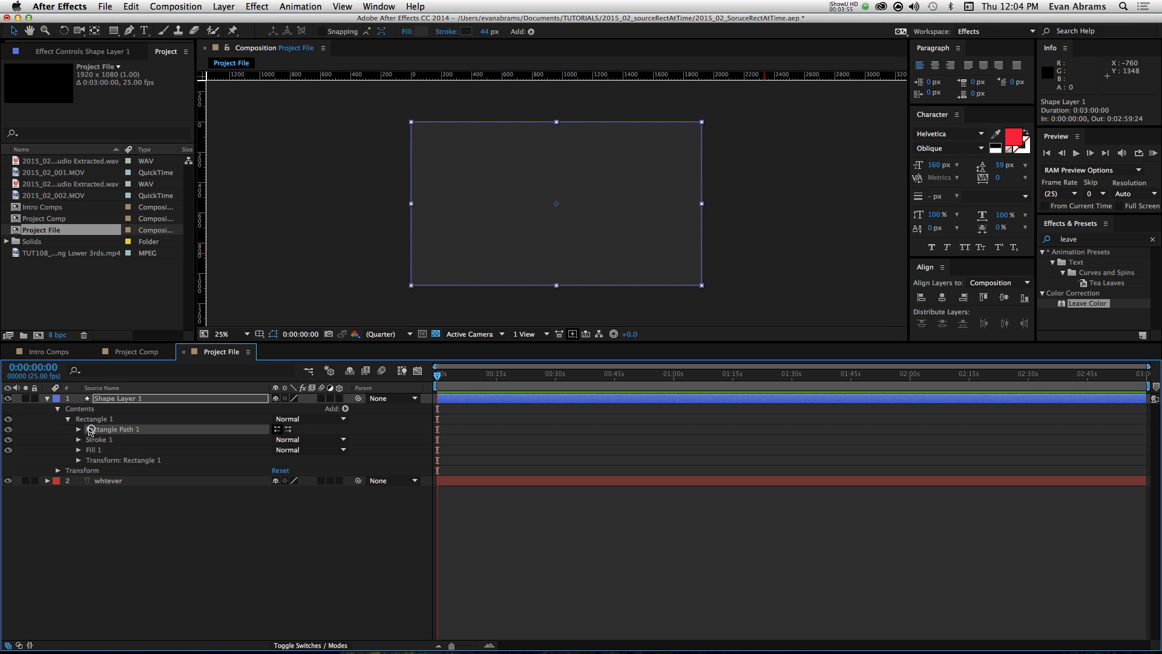
left_click(78, 429)
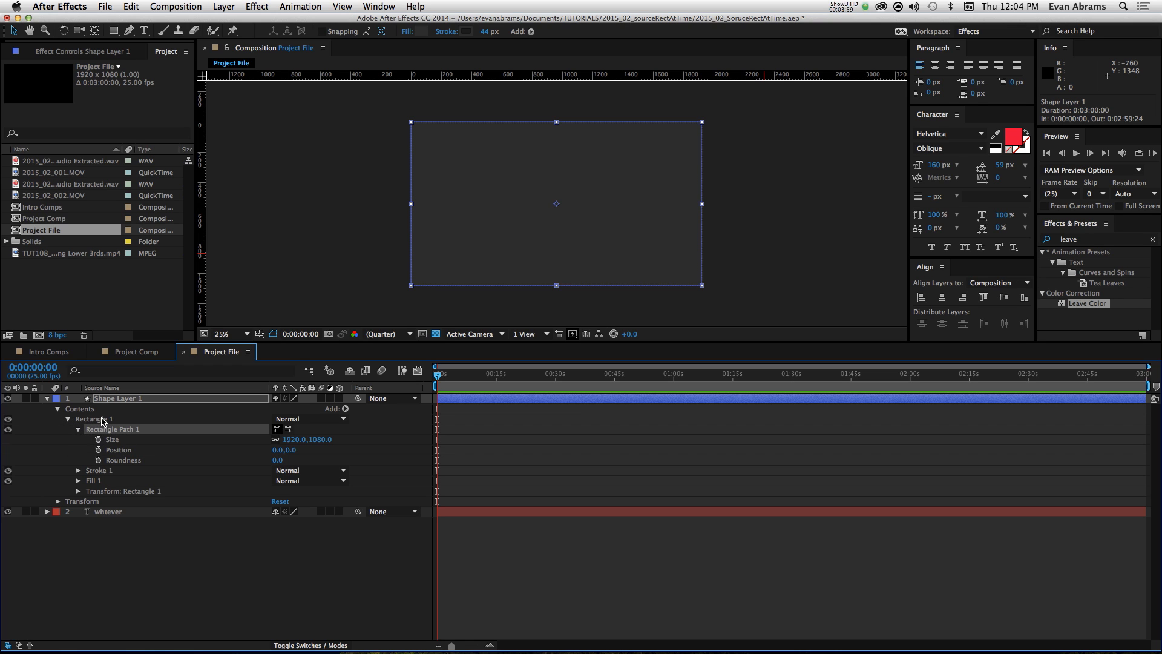
Step: Unlink the constrained proportions of Rectangle Path 1's Size
left_click(112, 402)
left_click(116, 439)
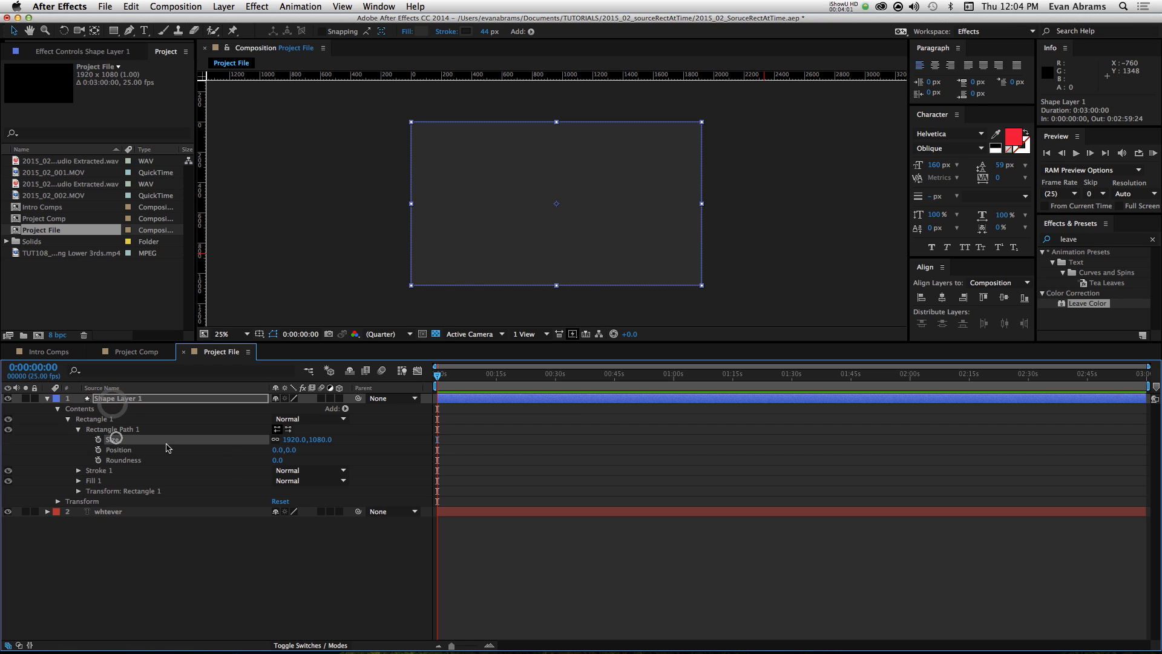
left_click(275, 439)
Step: Move the shape layer below the "whtever" text layer and reduce its stroke width to 0 px
left_click_drag(153, 400, 145, 533)
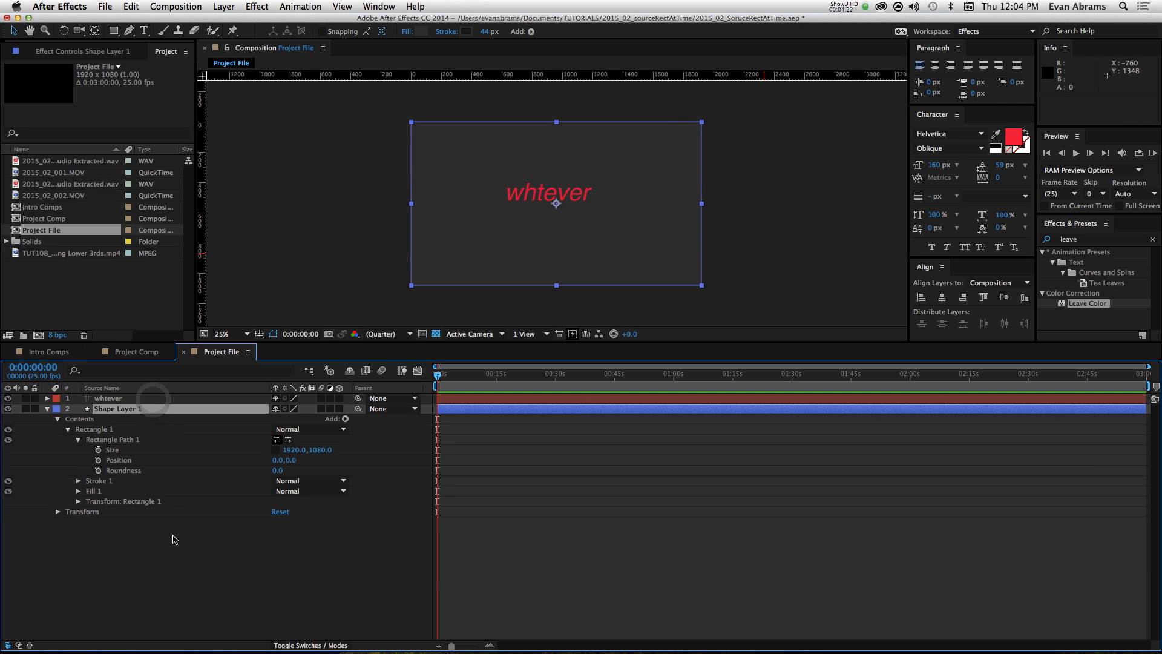
left_click_drag(483, 33, 310, 28)
left_click(491, 409)
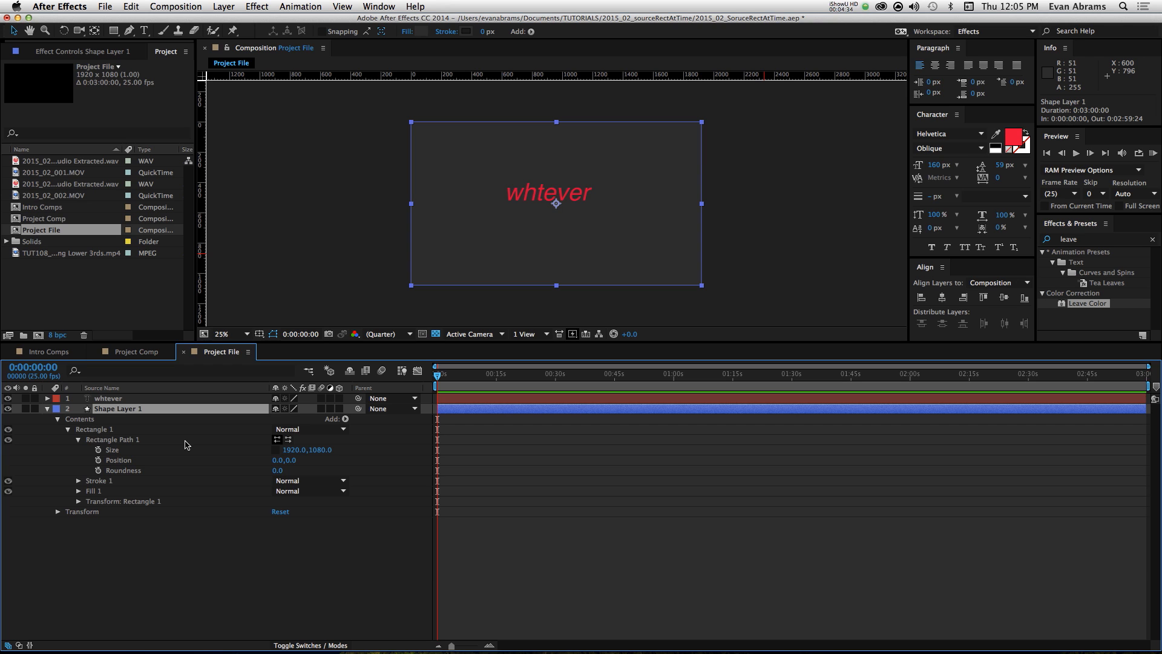
Step: Add an expression to Rectangle Path 1's Position and enlarge its expression field for editing
left_click(143, 441)
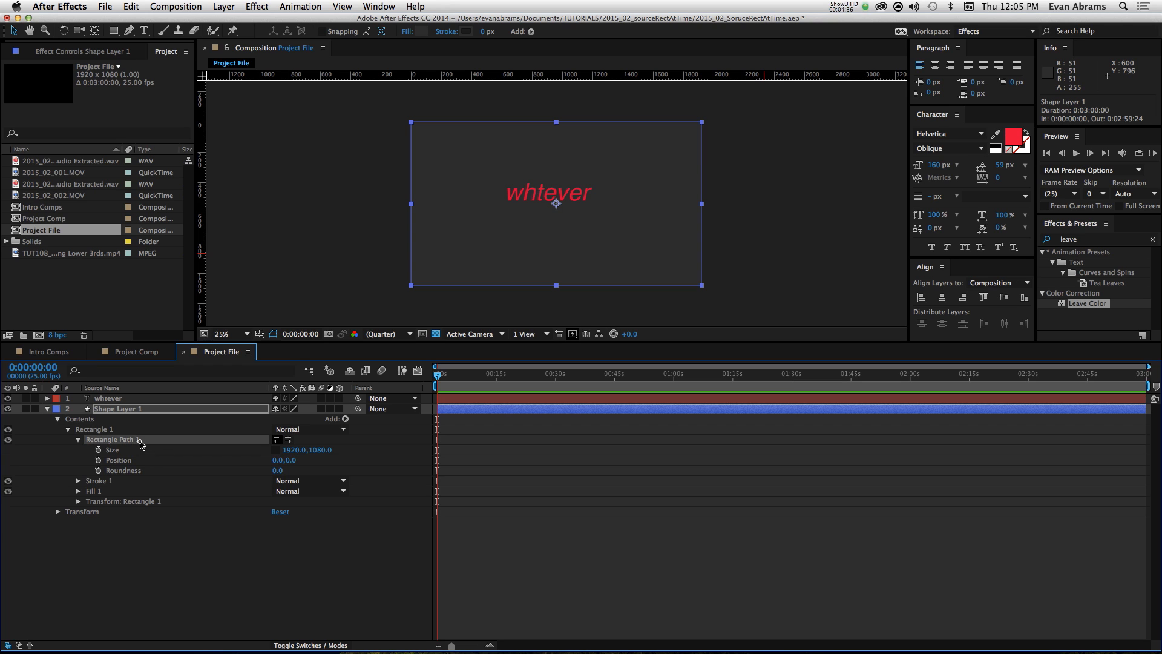
left_click(139, 460)
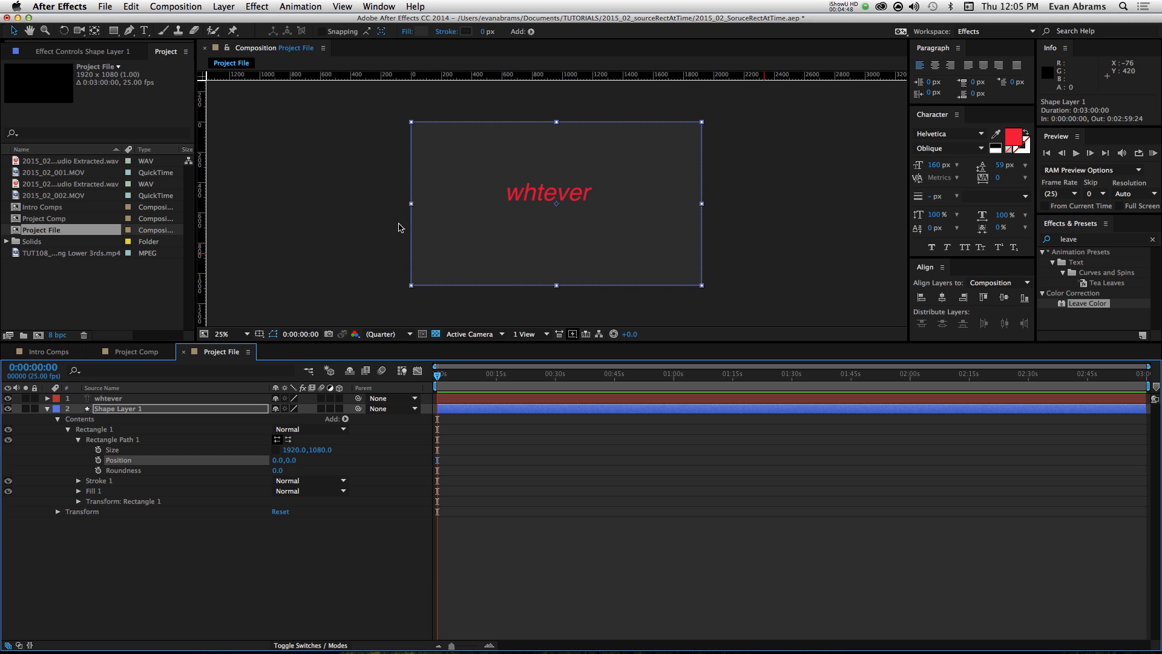
left_click(98, 460, "alt")
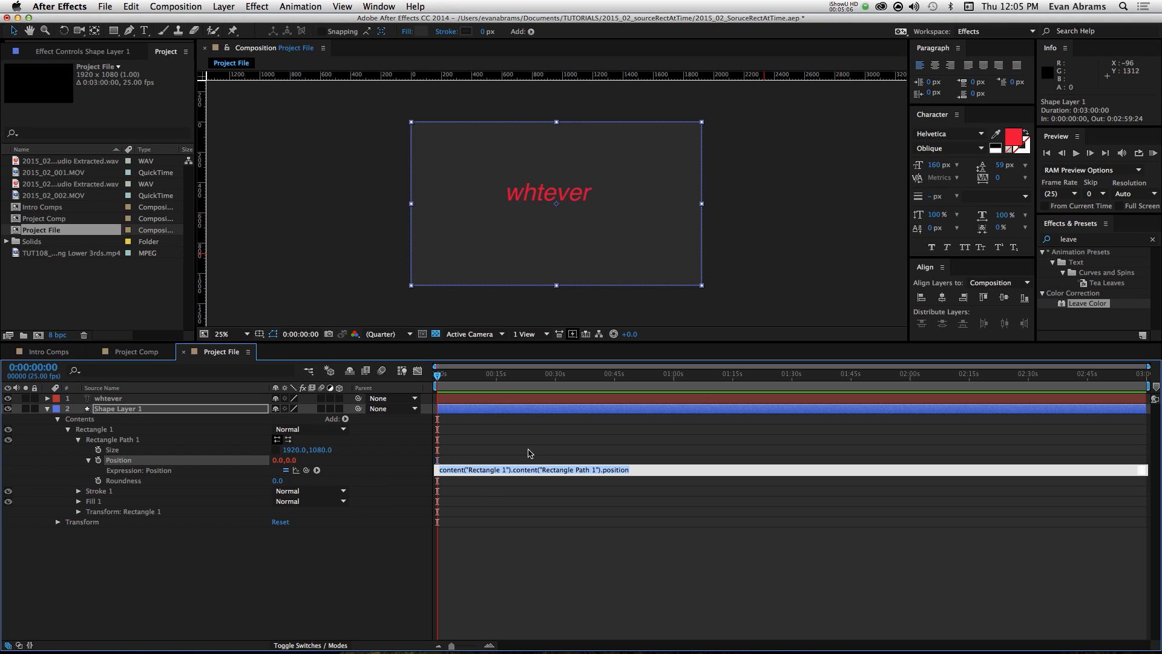
left_click(505, 476)
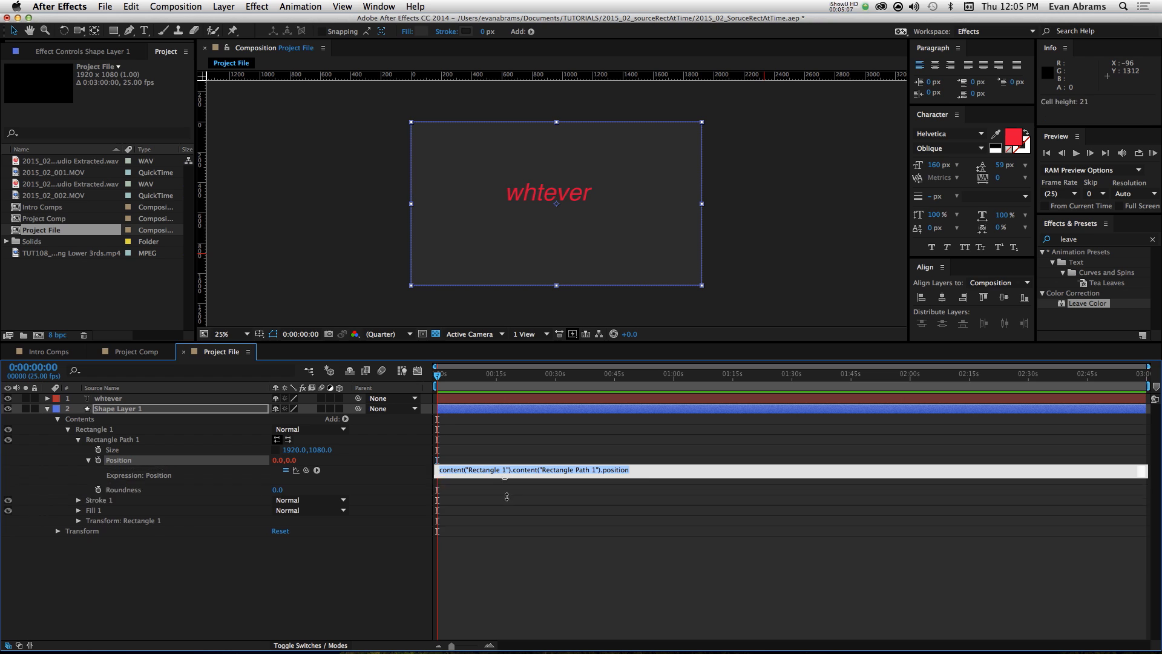
triple_click(448, 469)
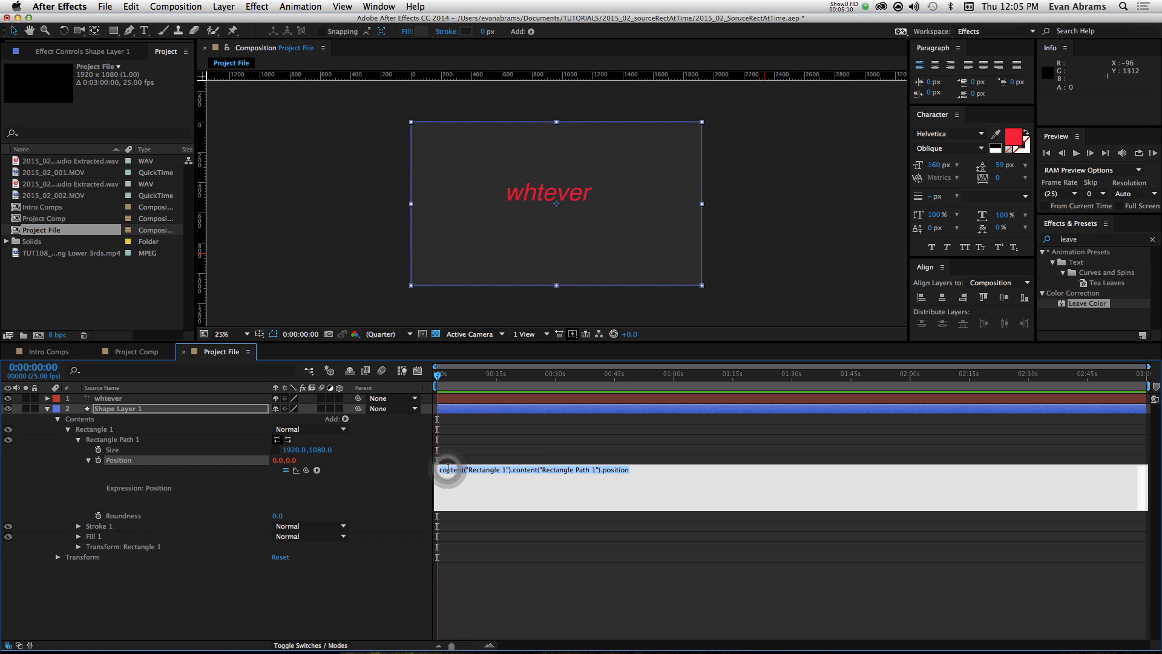
key("Escape")
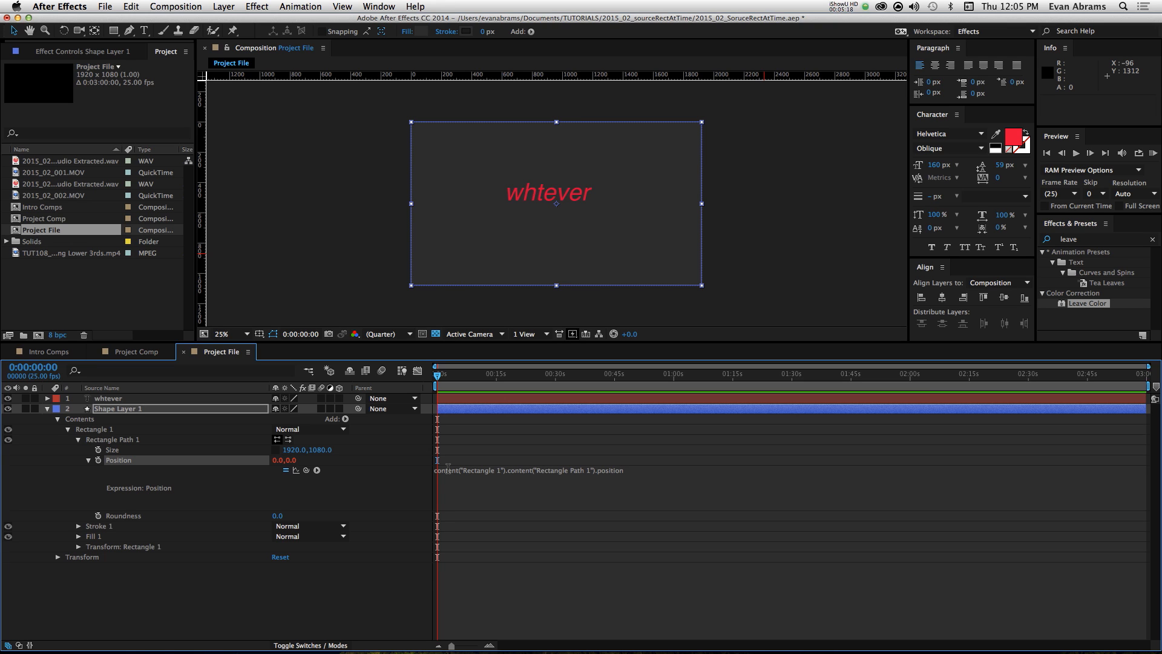
left_click(463, 470)
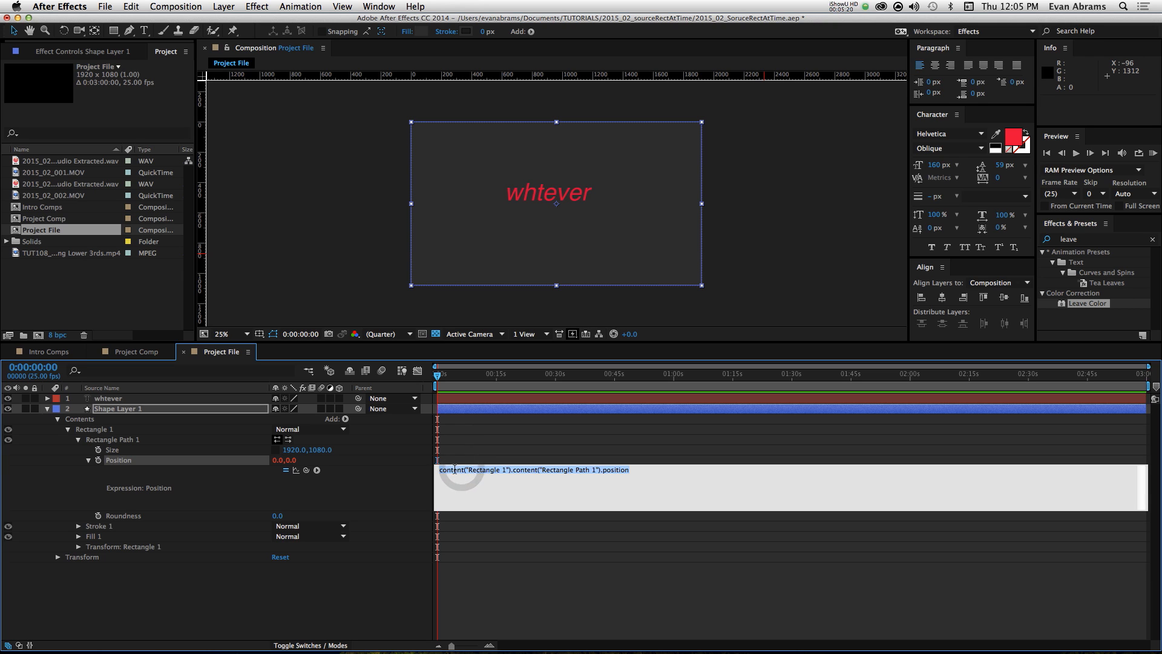
left_click(455, 458)
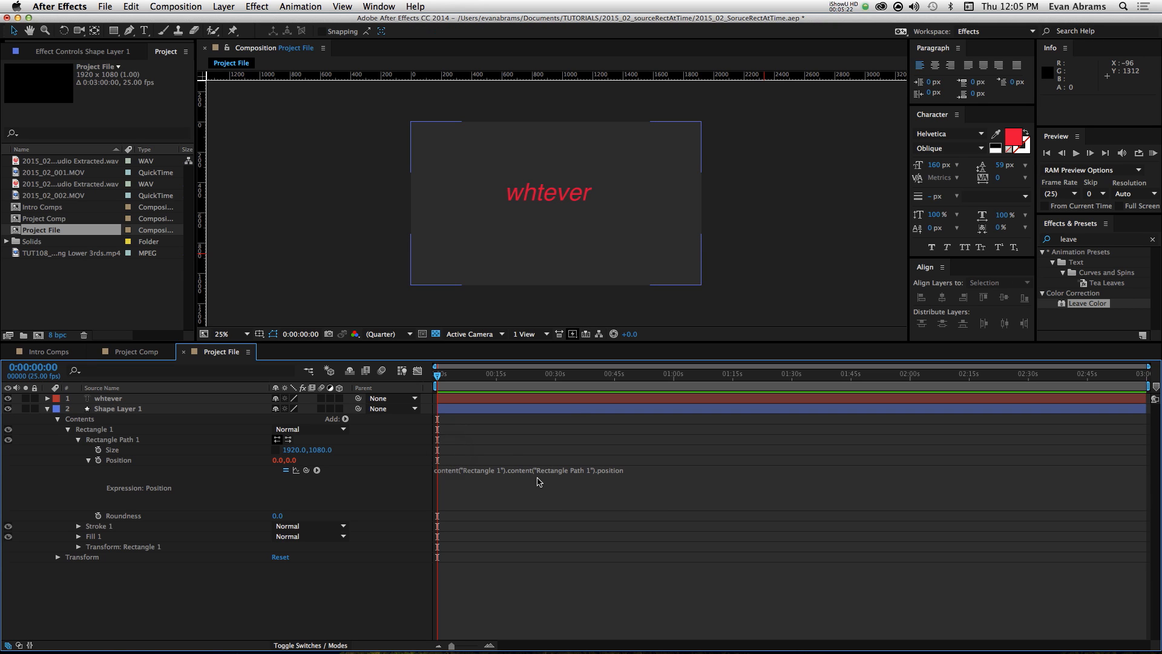
left_click(530, 484)
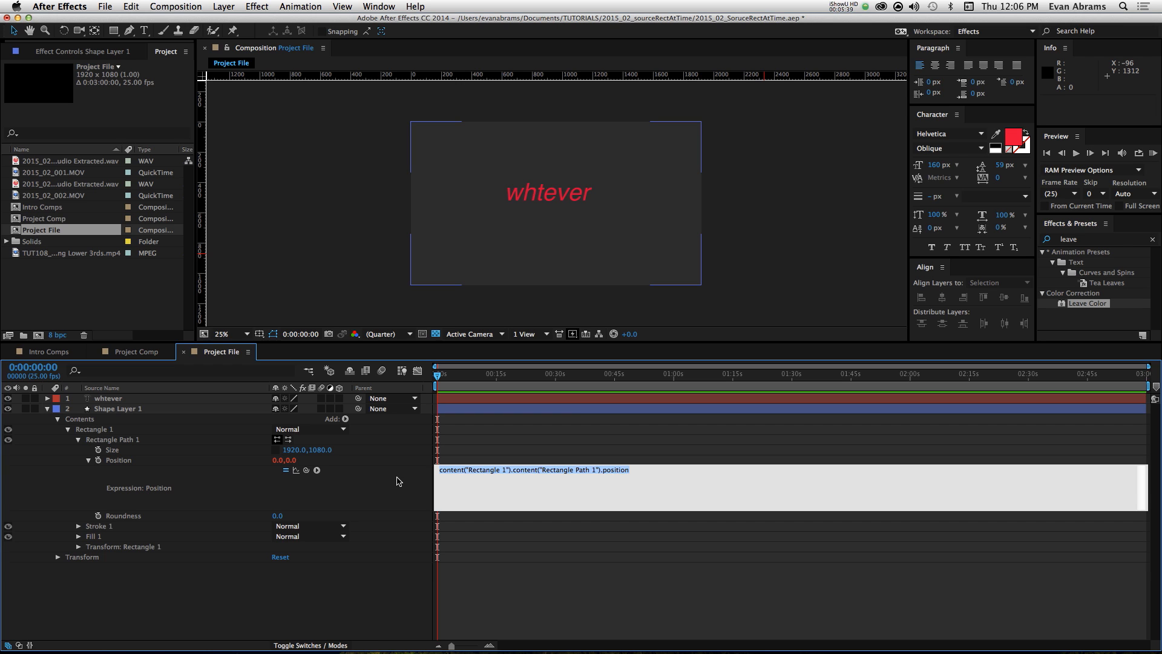
Step: Link the Position expression to Rectangle Path 1's Size property and apply it
left_click(309, 473)
left_click_drag(309, 472, 135, 456)
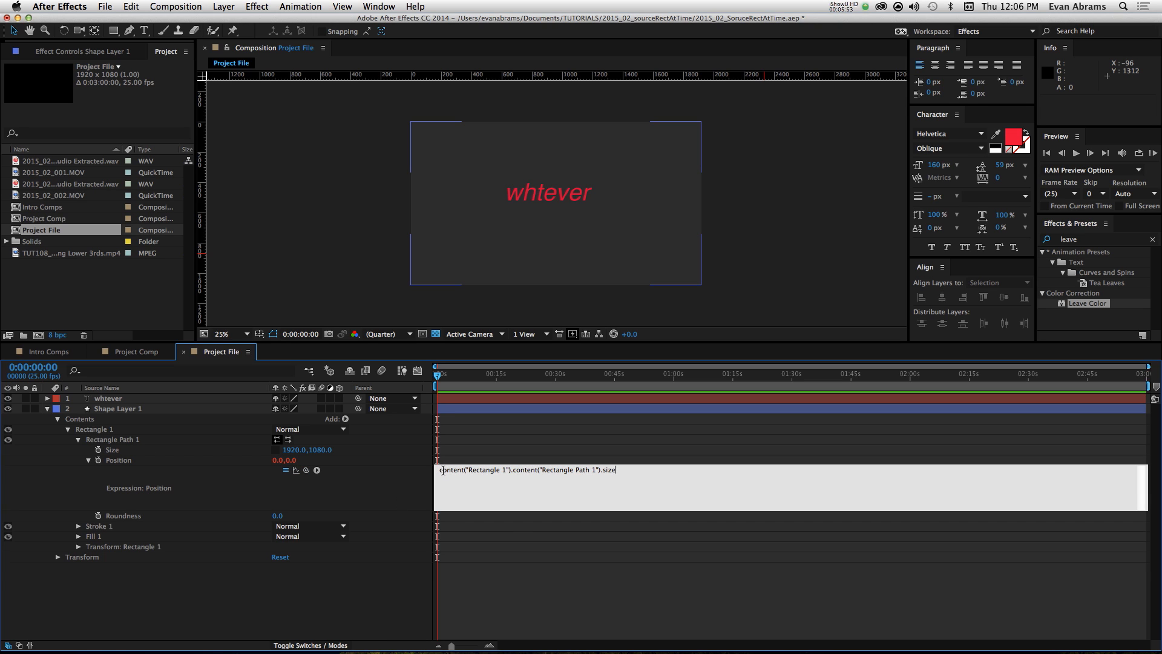
double_click(472, 470)
double_click(525, 470)
double_click(456, 471)
double_click(533, 470)
left_click(611, 471)
left_click(554, 421)
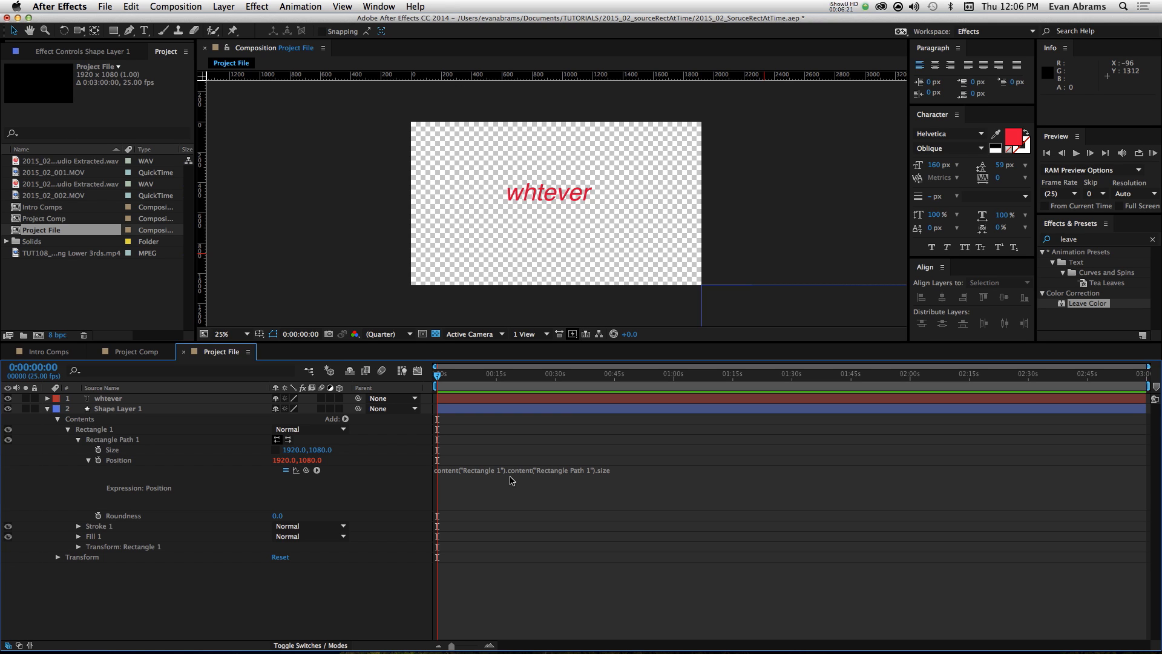
Step: Append /2 to the Position expression so that it uses half of the rectangle's size
left_click(612, 471)
left_click(614, 472)
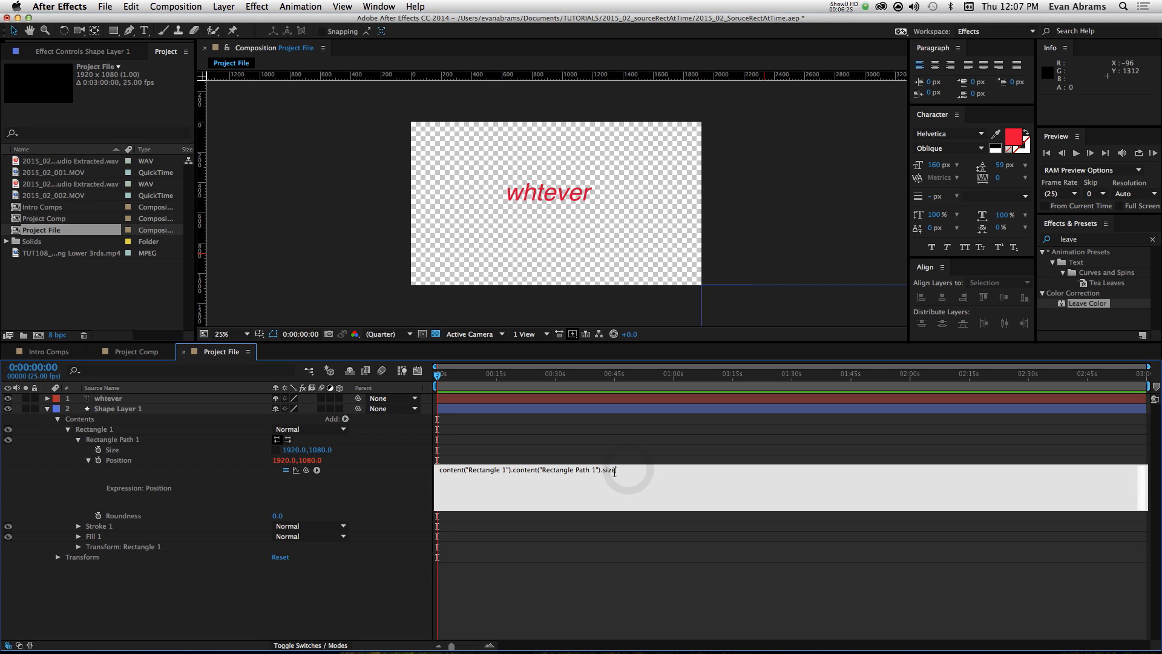
type("/")
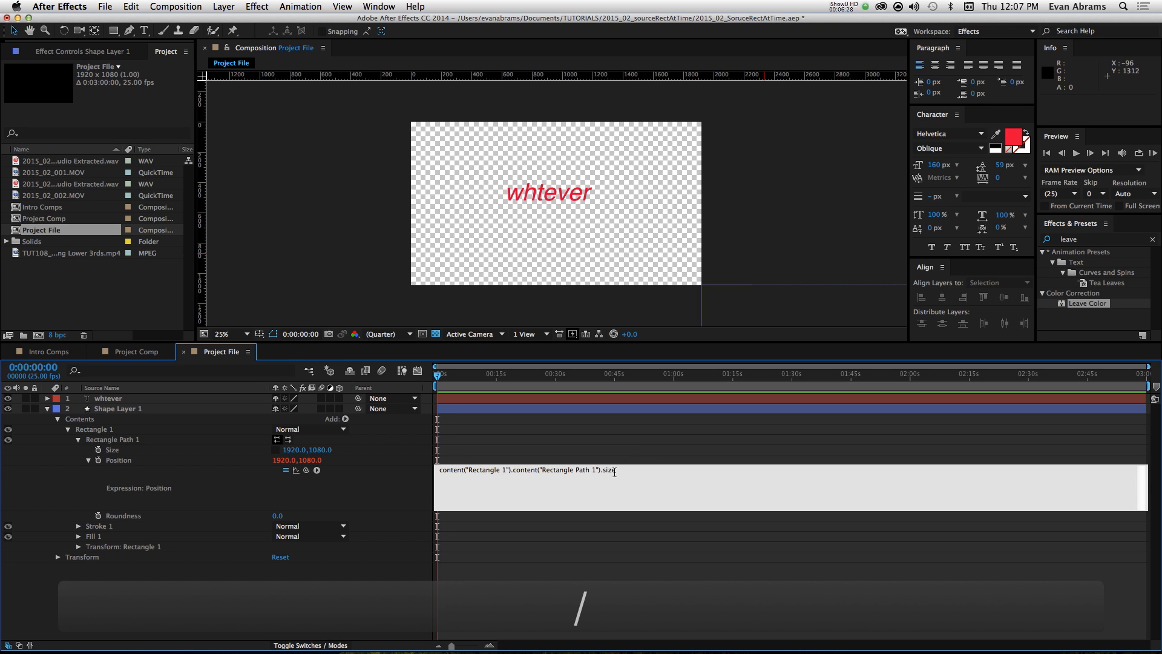
type("2")
key("KP_Enter")
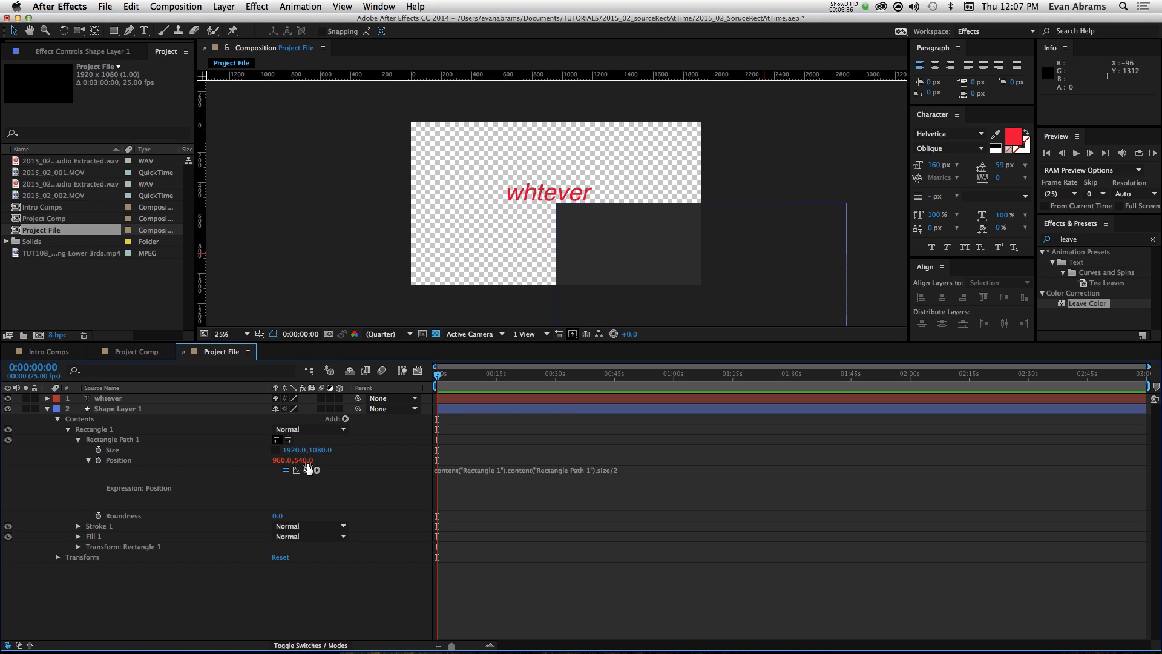
left_click(585, 480)
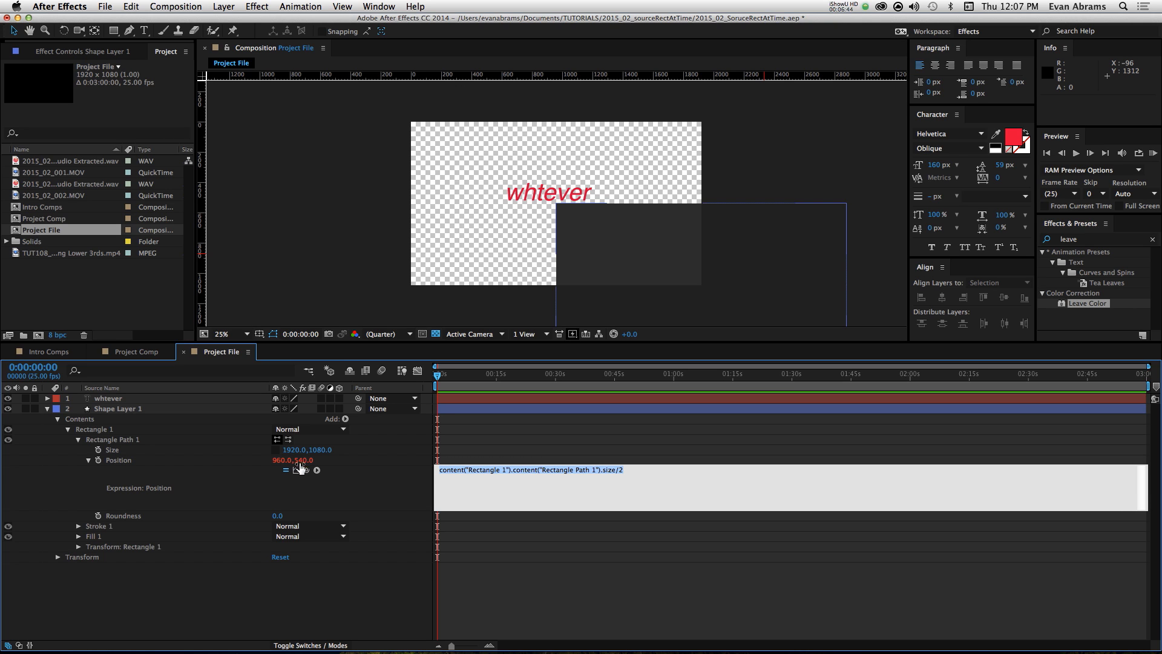
left_click(619, 470)
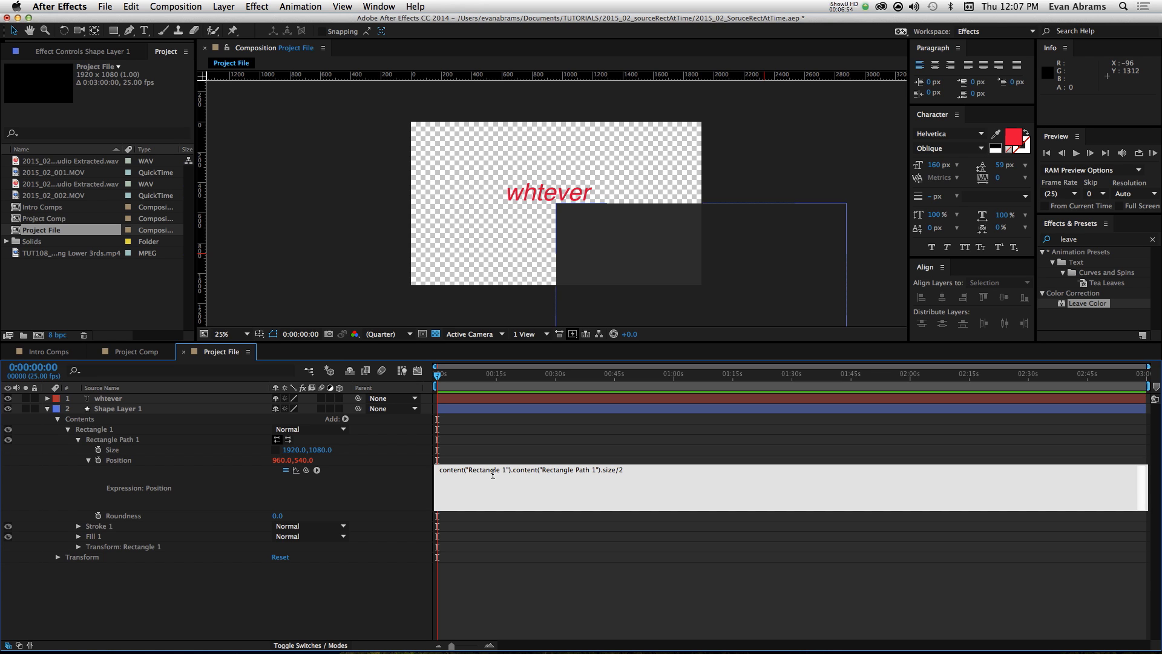
left_click(562, 444)
Step: Reduce Rectangle Path 1's Size on the shape layer to 691 by 226
left_click(531, 408)
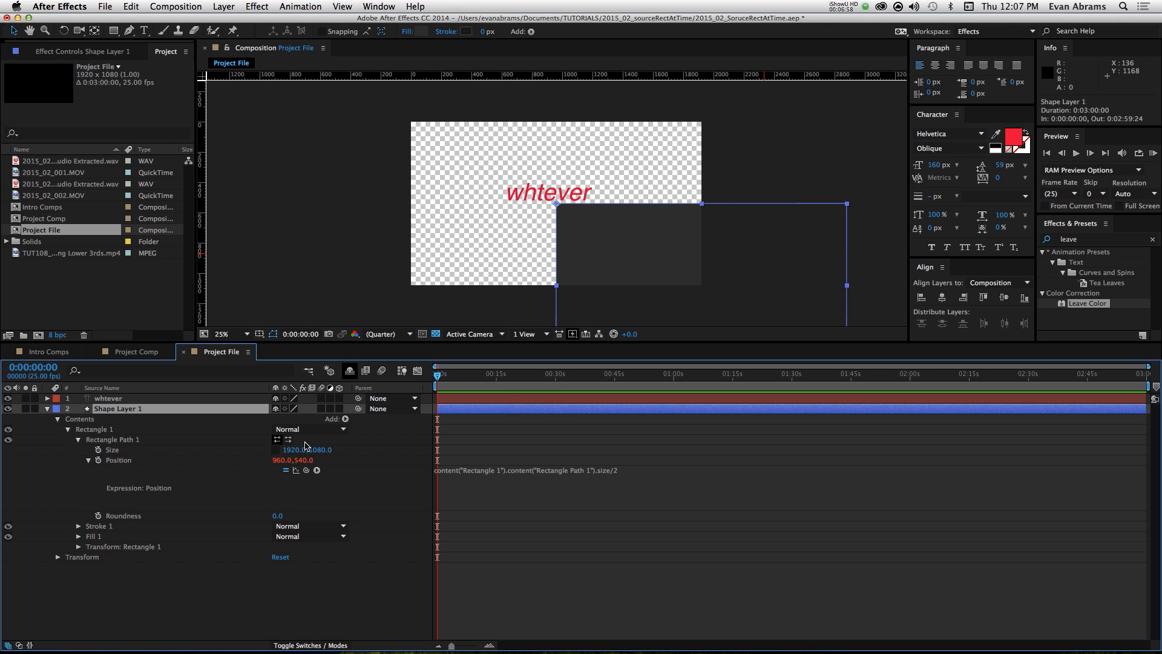
left_click_drag(306, 453, 144, 455)
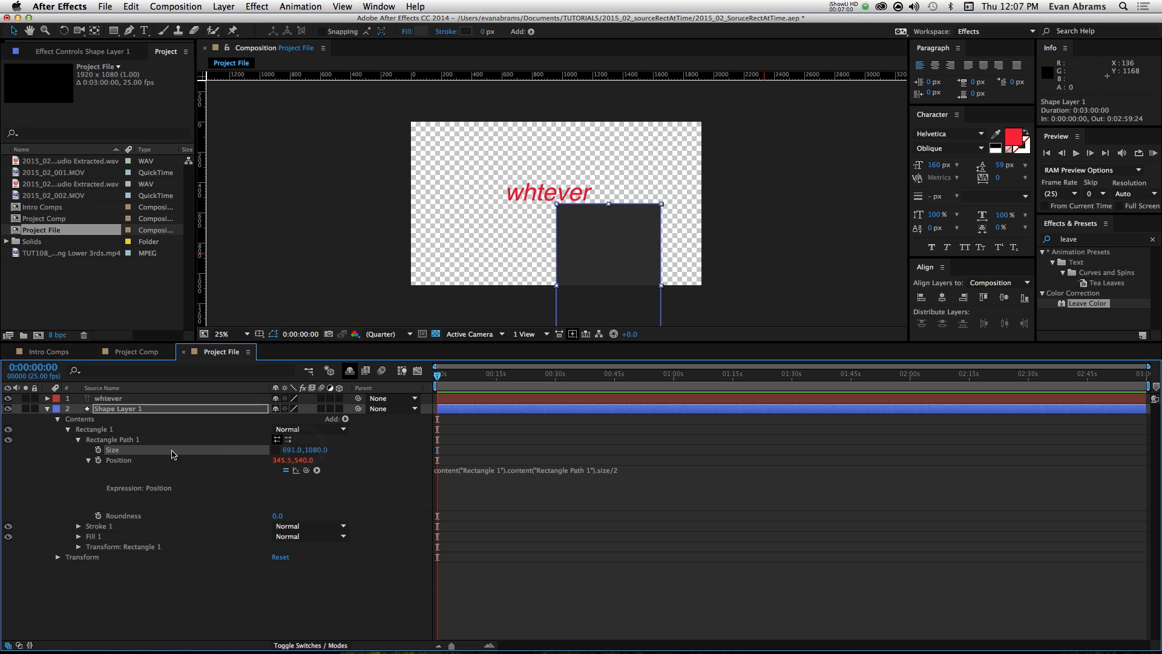
left_click_drag(309, 449, 269, 451)
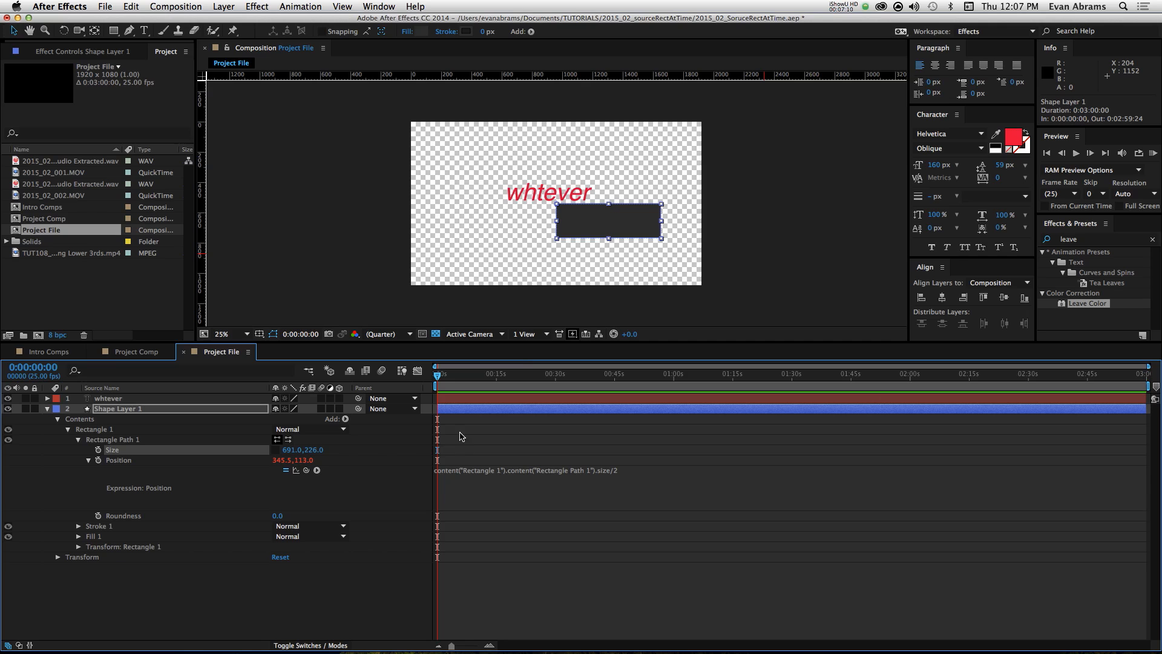
Step: Move the shape layer to about 639.1, 404.8 so its upper-left corner meets the upper-left corner of the "whtever" text
left_click(492, 447)
left_click(479, 410)
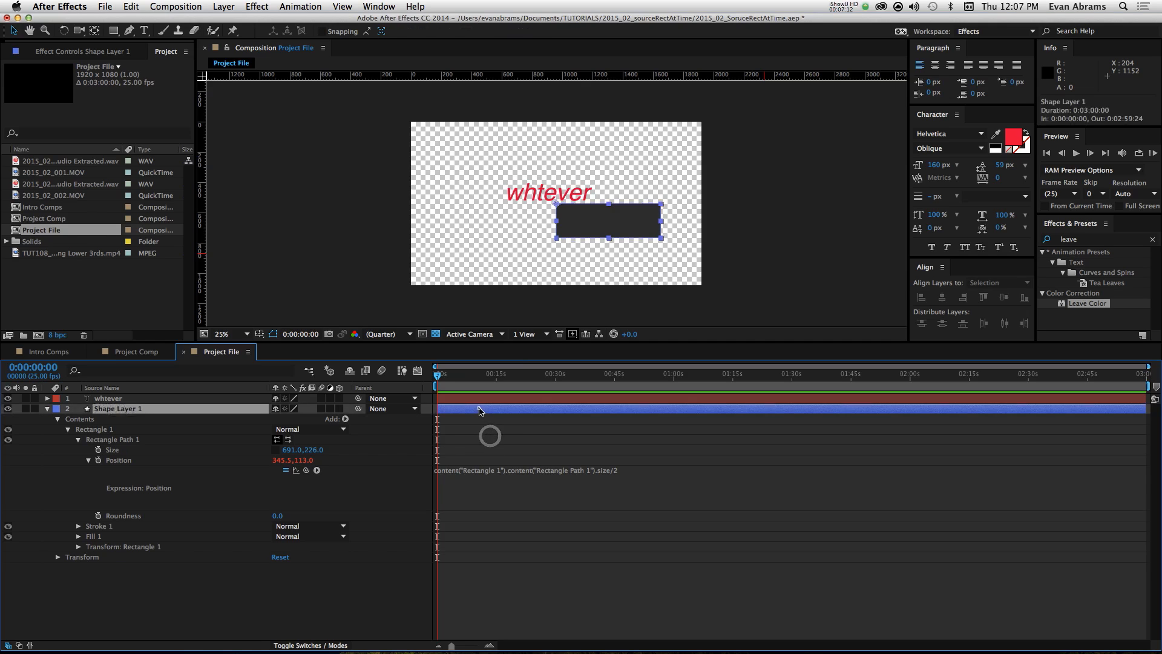
left_click_drag(566, 209, 432, 164)
scroll(522, 187, "up", 6)
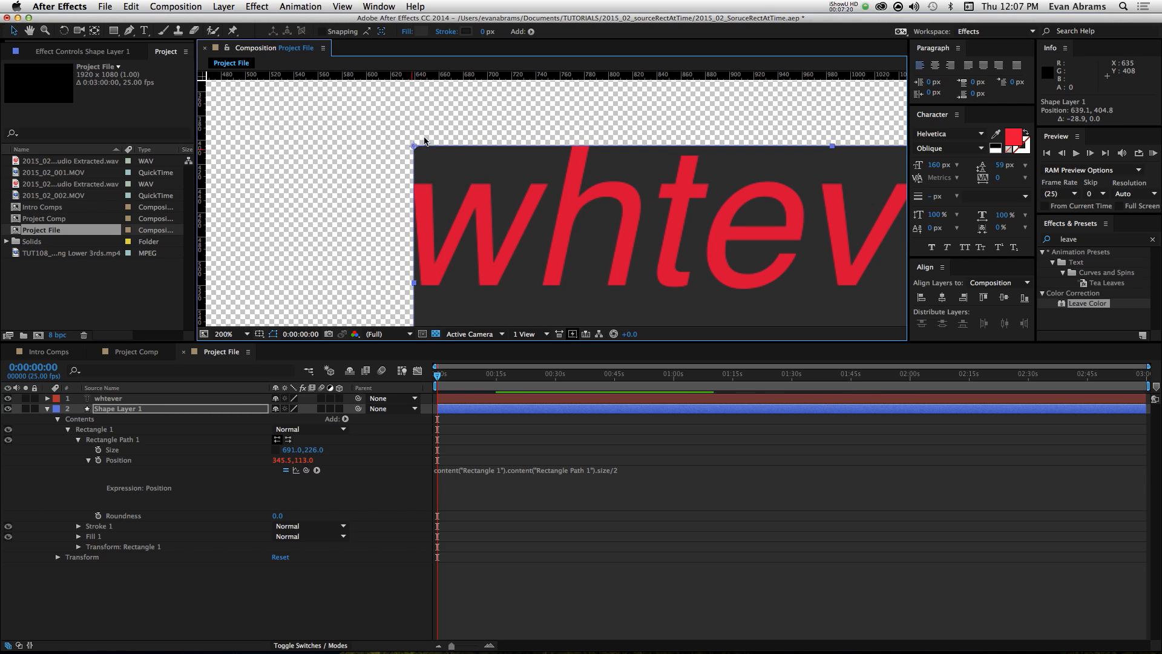
scroll(448, 167, "down", 2)
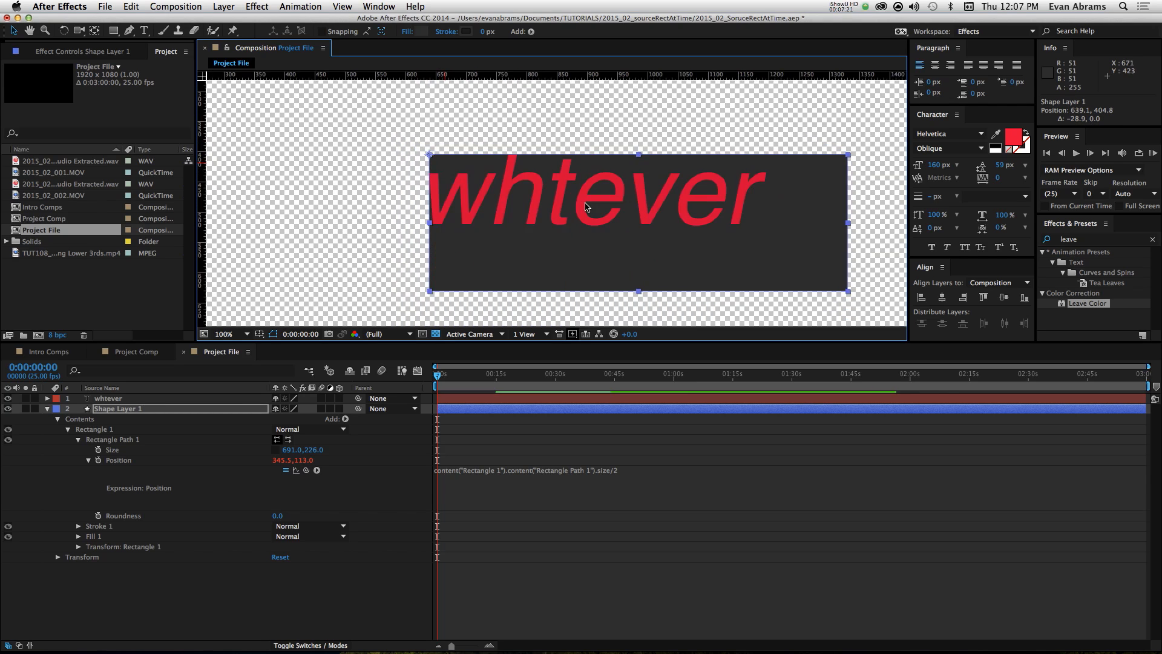
Step: Compare the bounding box of the "whtever" text layer with the rectangle's size and position
left_click(589, 398)
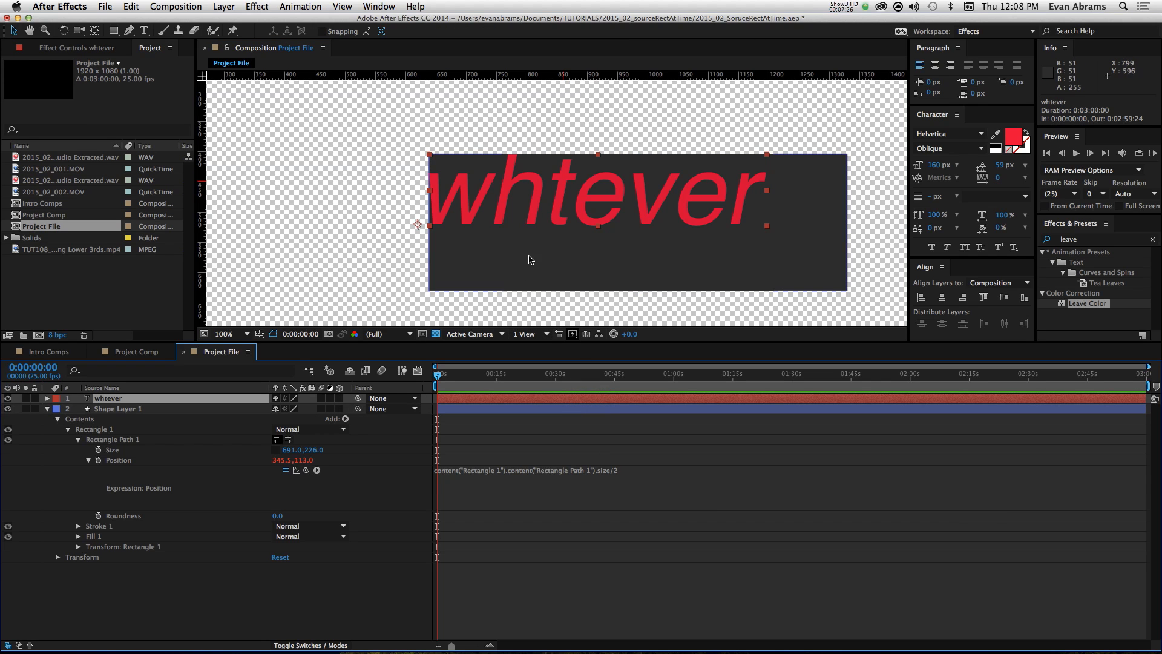
scroll(522, 213, "up", 2)
scroll(522, 213, "down", 4)
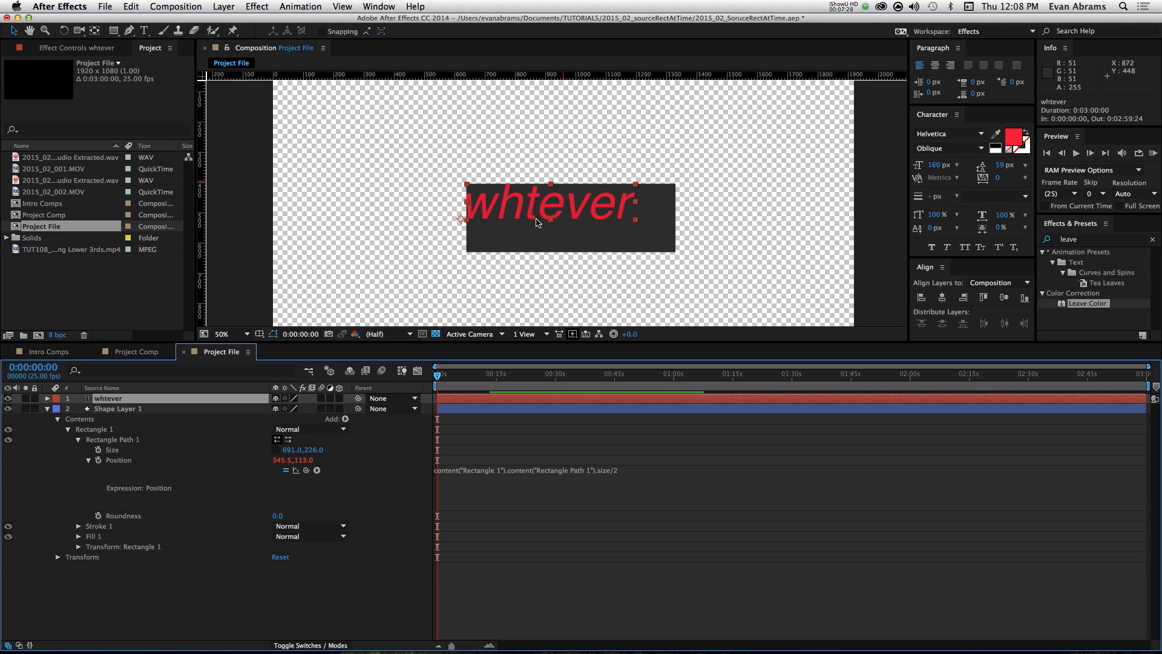
left_click(509, 409)
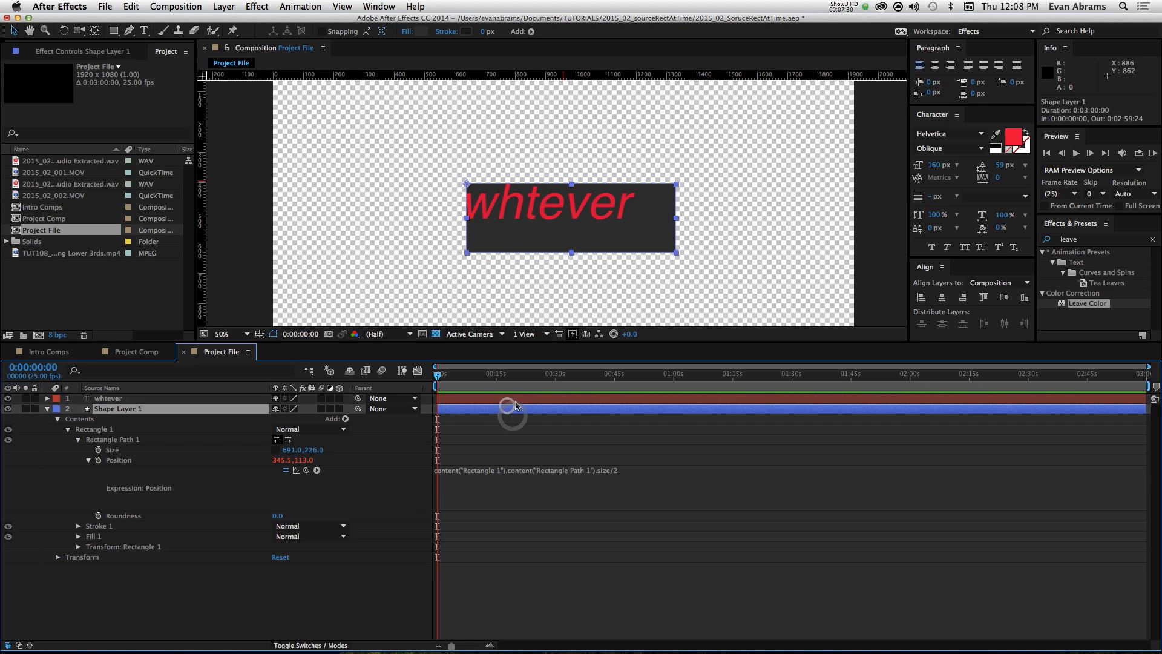
left_click(112, 449)
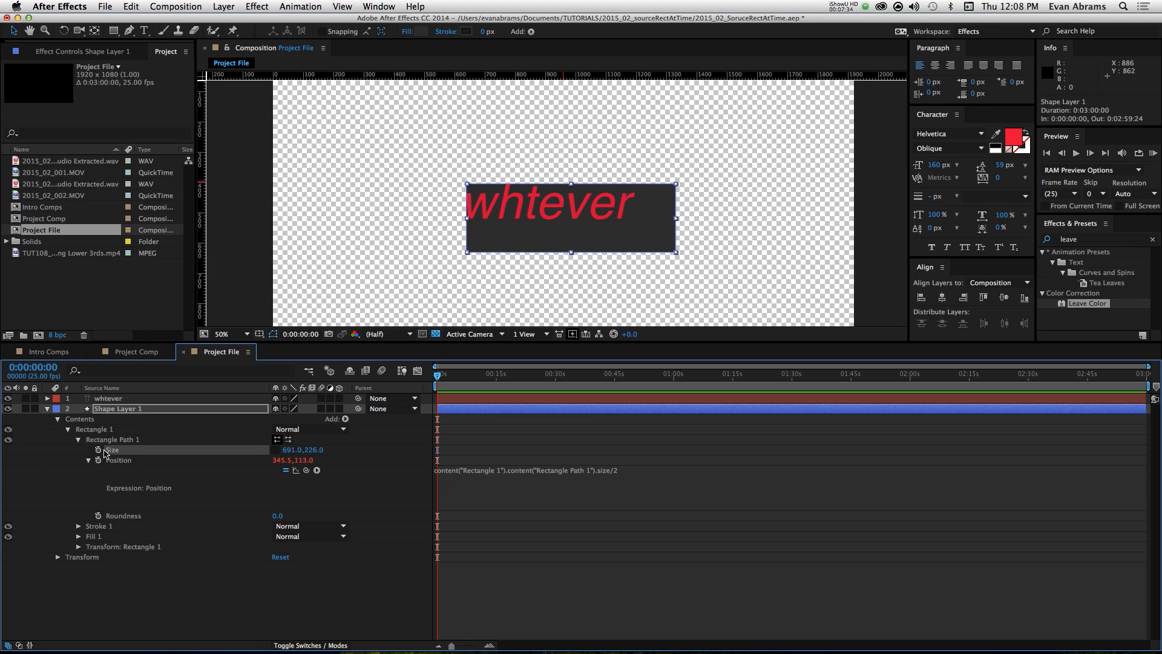
left_click(109, 398)
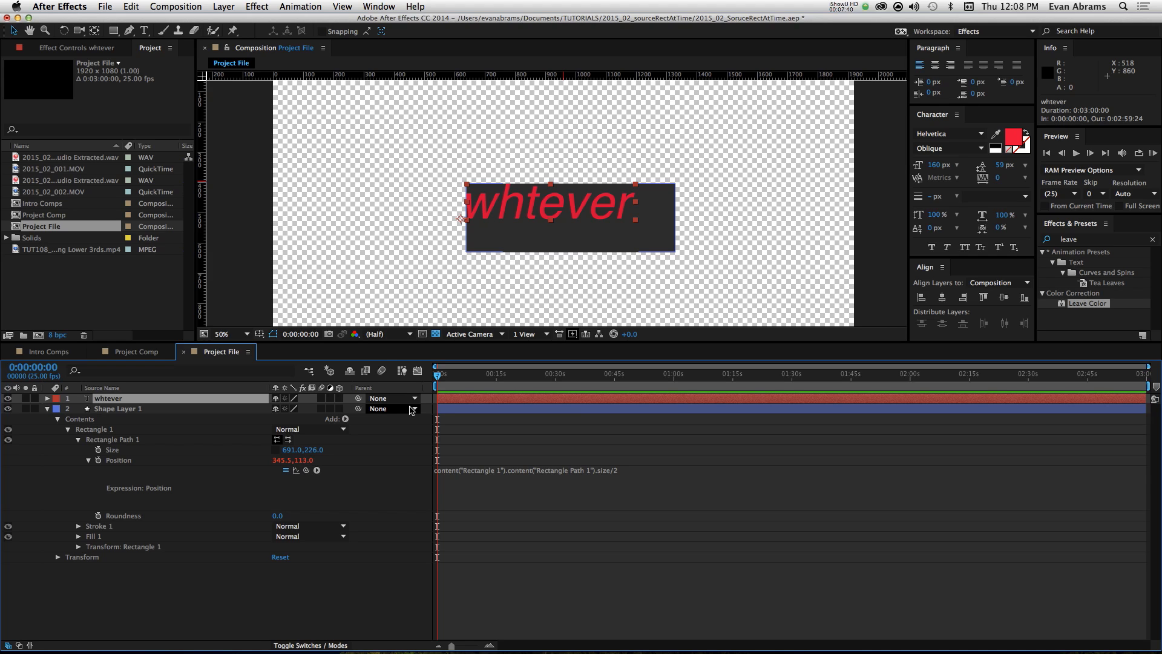
left_click(405, 440)
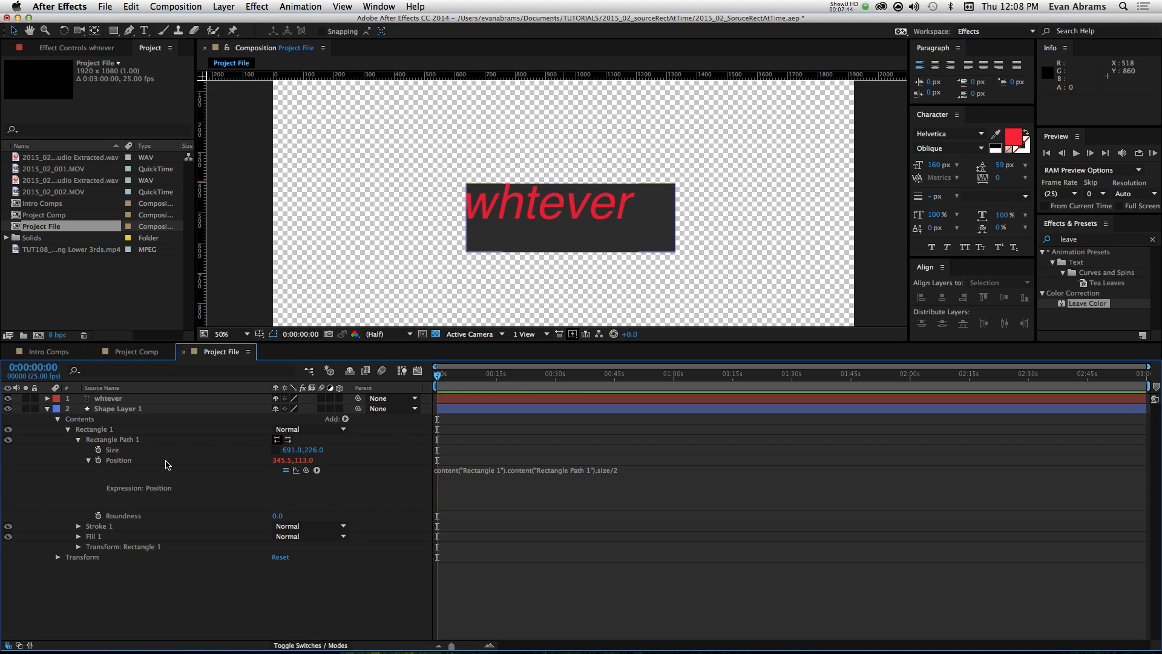
Step: Add an expression to Rectangle Path 1's Size that references the "whtever" text layer, and enlarge its expression field
left_click(98, 449, "alt")
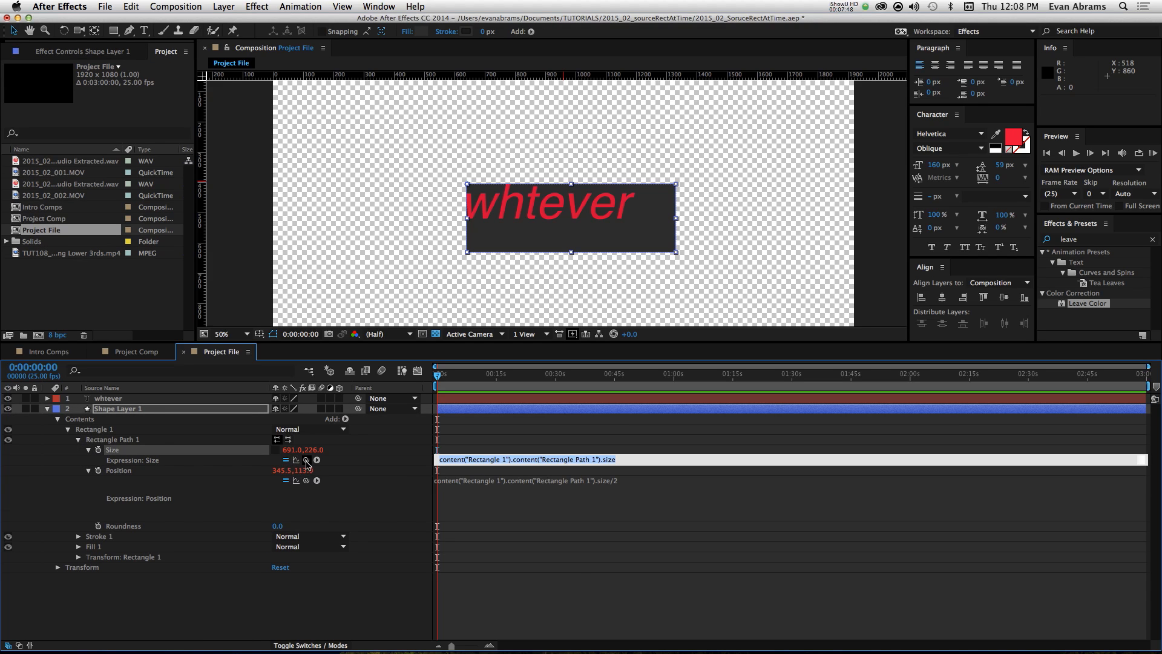
left_click_drag(307, 461, 127, 401)
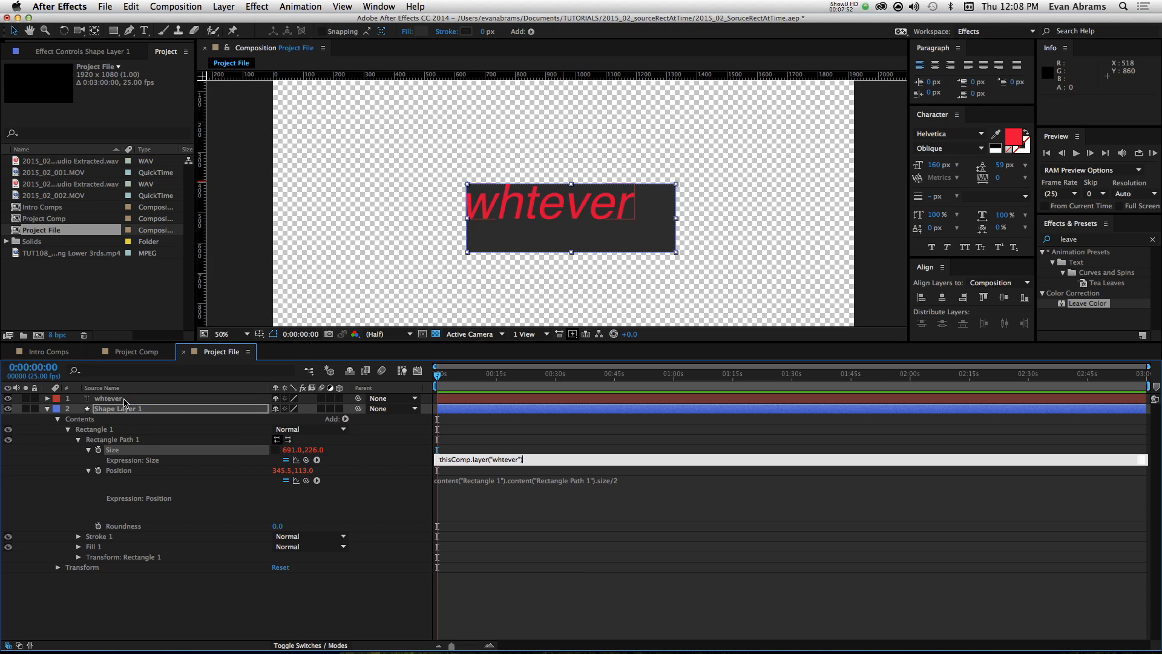
left_click_drag(460, 465, 470, 527)
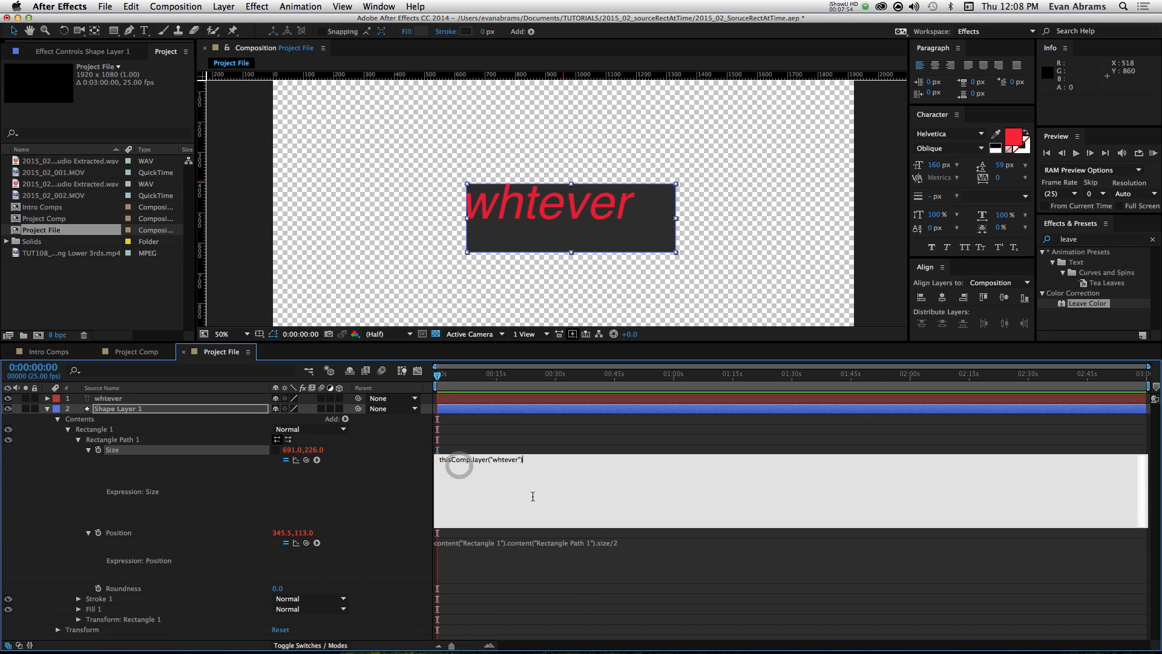
Step: Examine the thisComp.layer("whtever") reference in the Size expression and apply the expression as it stands
left_click(450, 461)
key("Left")
key("Left")
key("Left")
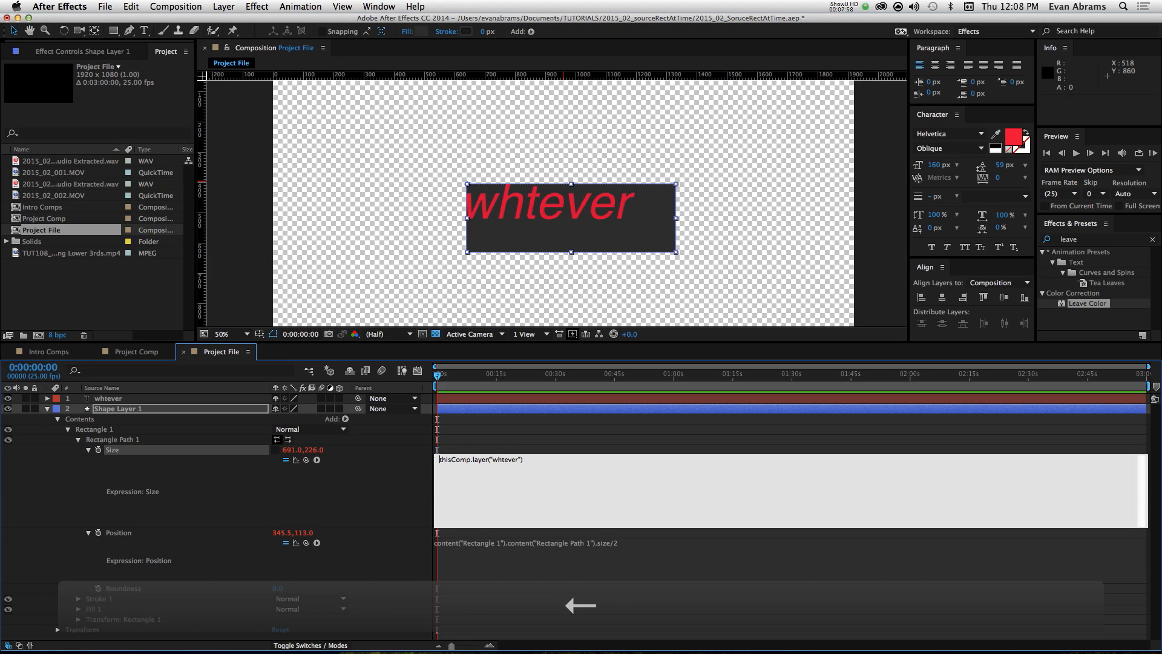
left_click_drag(473, 460, 529, 461)
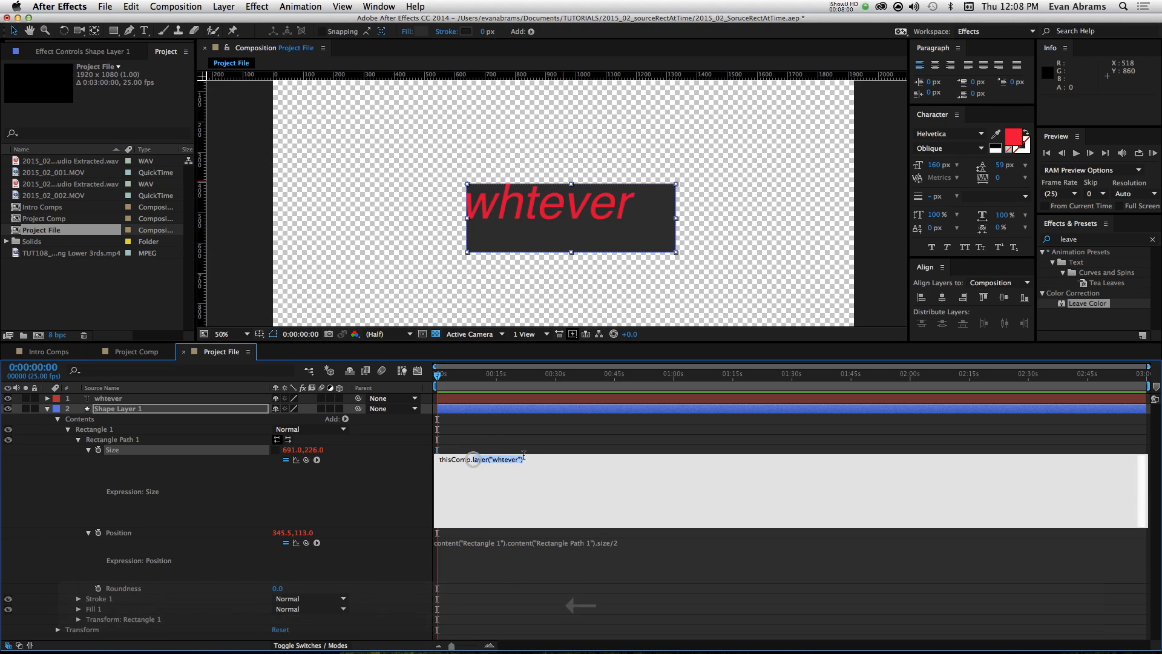
left_click(529, 462)
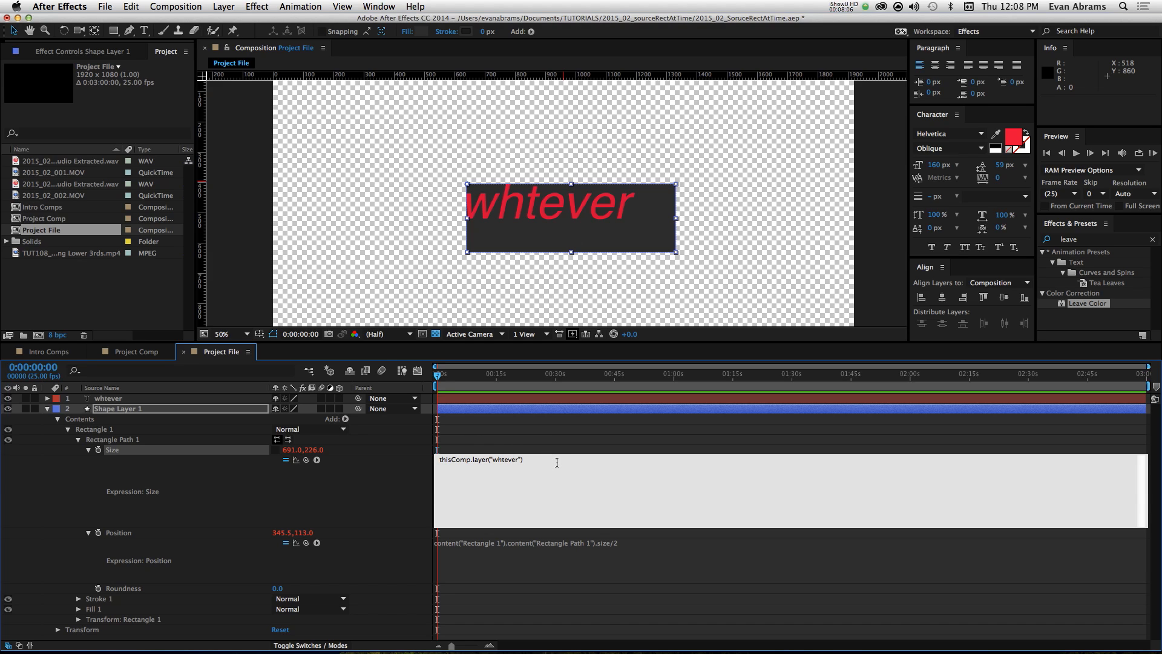
left_click(524, 458)
left_click(531, 462)
left_click(110, 397)
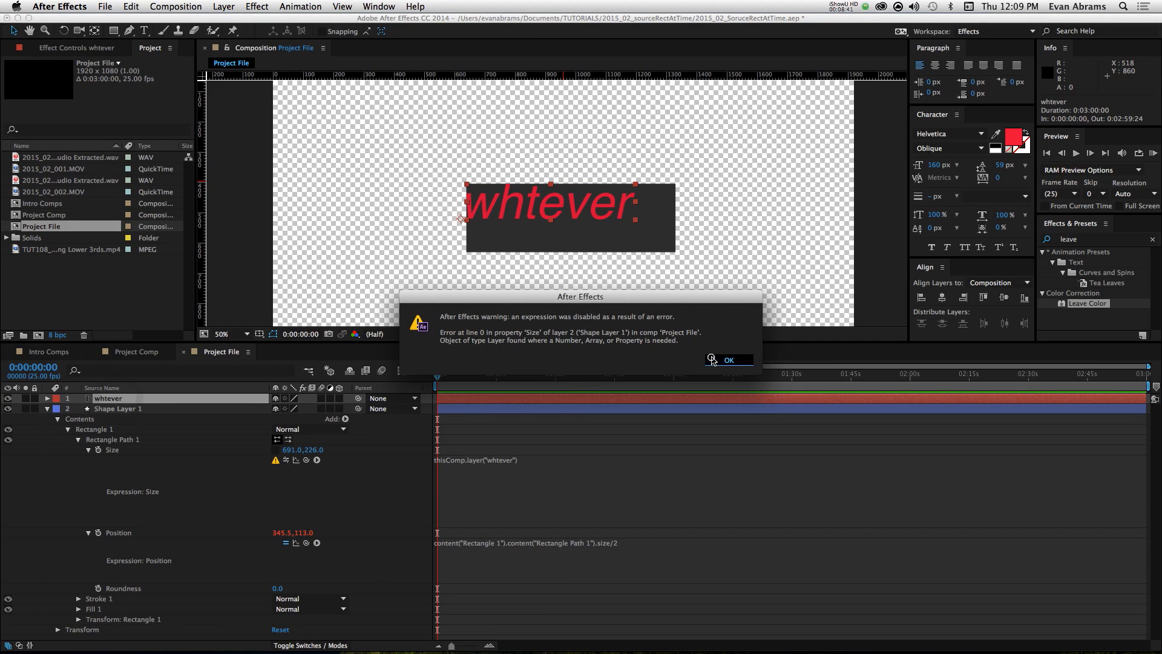
Step: Dismiss the expression error warning and reveal the Transform properties of the "whtever" text layer
left_click(711, 359)
left_click(47, 398)
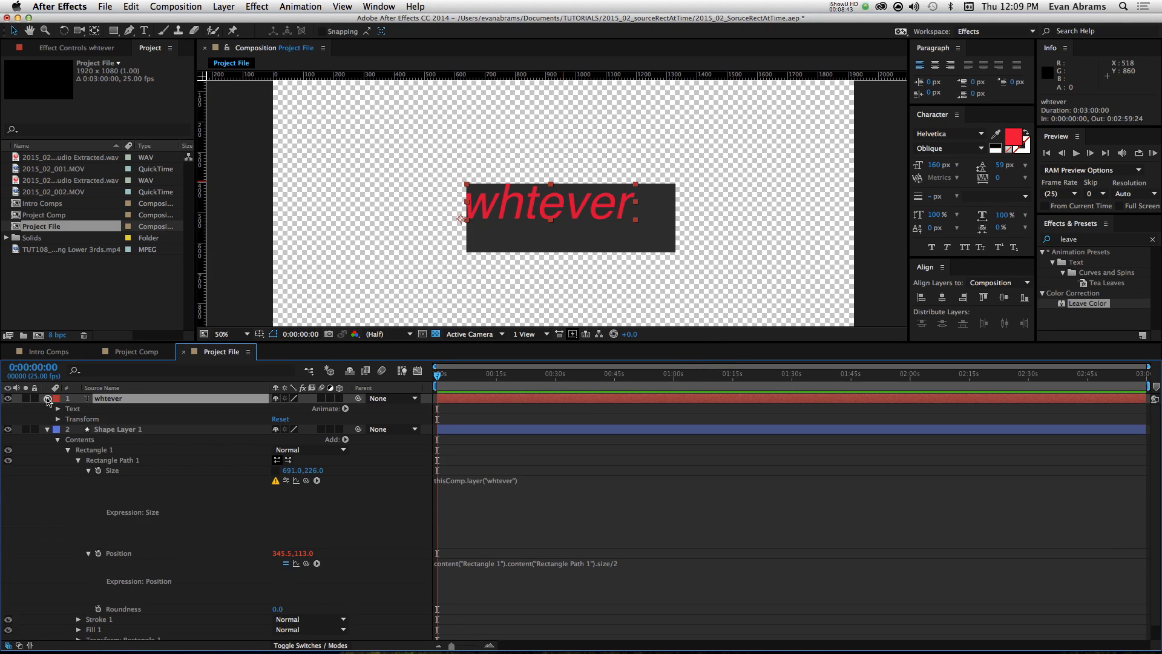
left_click(49, 409)
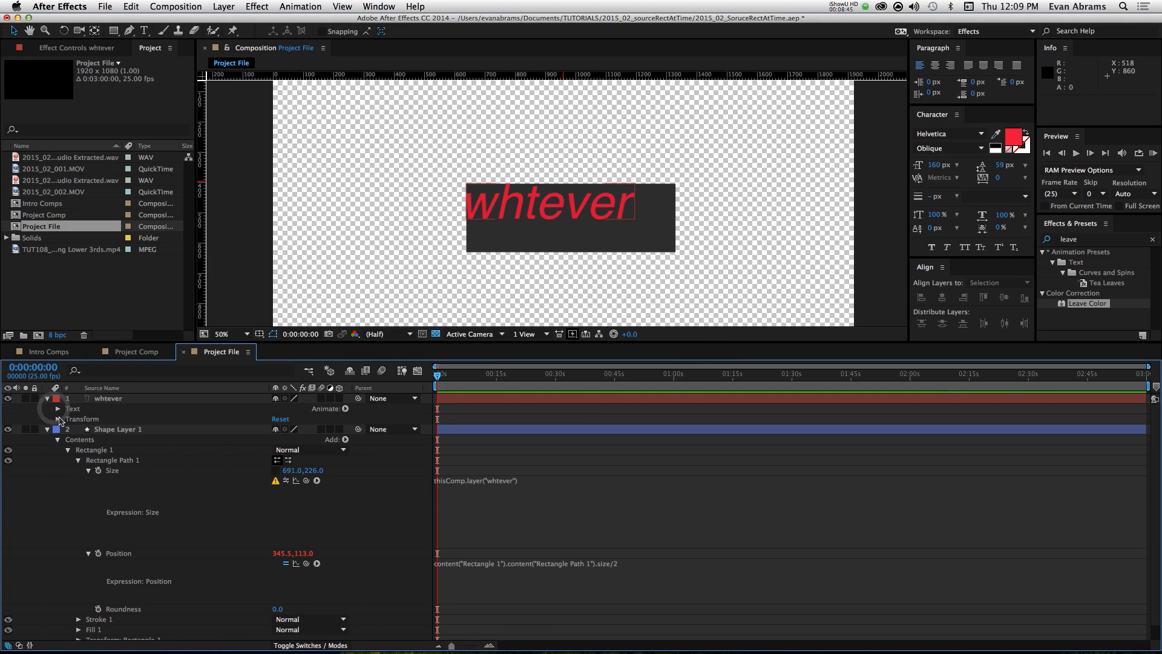
left_click(59, 419)
Step: Set Rectangle Path 1's Size expression to thisComp.layer("whtever").transform.position by linking it to the text layer's Position, and apply it
left_click(508, 544)
left_click(516, 541)
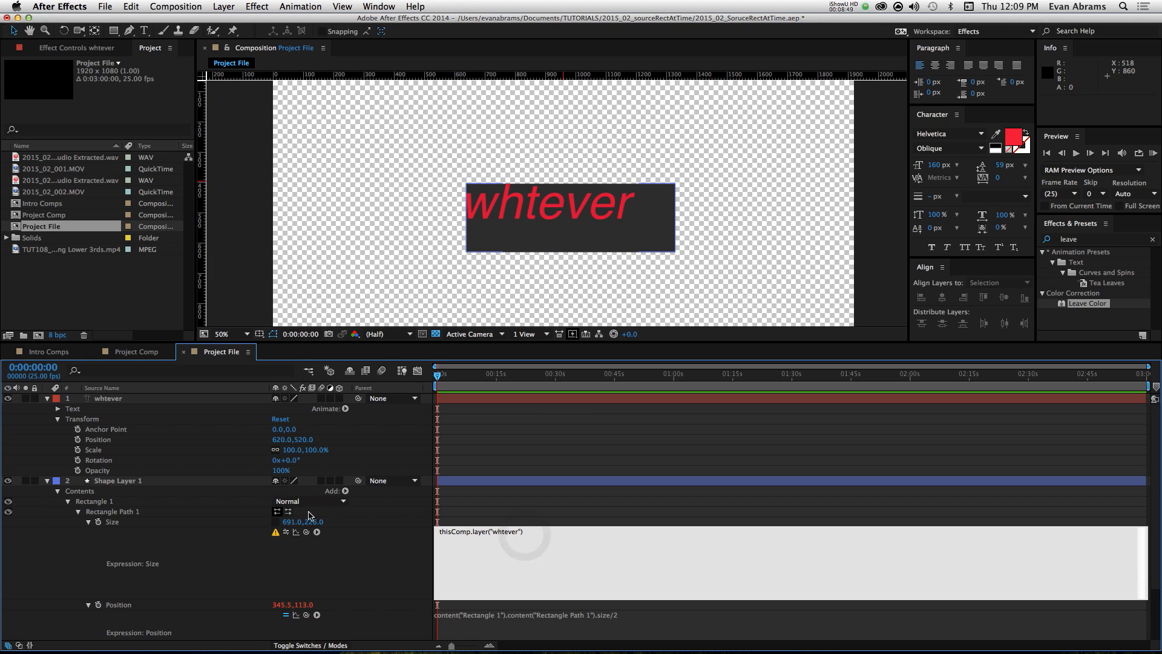
left_click_drag(306, 531, 130, 457)
left_click_drag(120, 446, 121, 446)
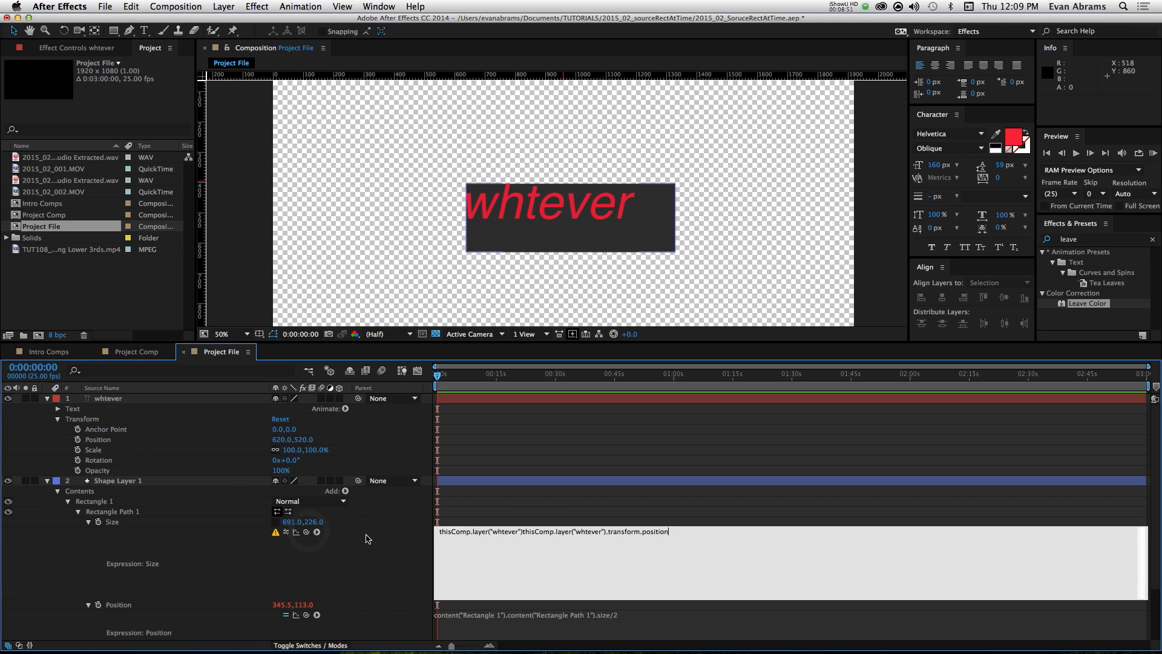
left_click_drag(520, 531, 397, 525)
type("t")
left_click(555, 502)
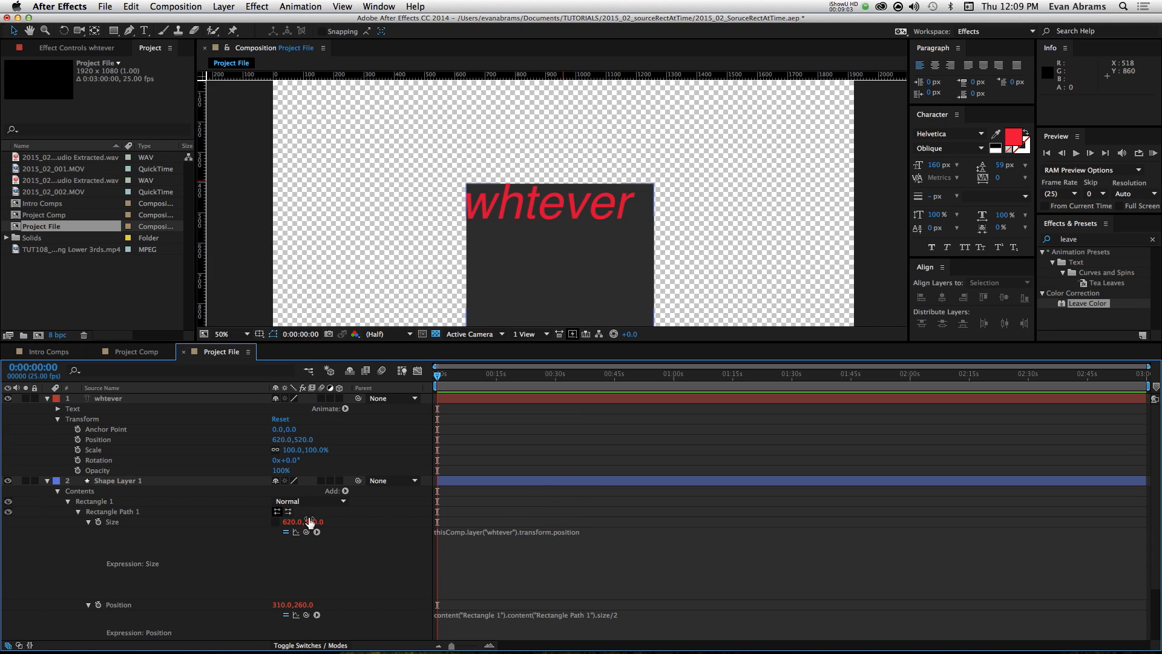
Step: Replace transform.position in the Size expression with sourceRectAtTime().width, so it reads thisComp.layer("whtever").sourceRectAtTime().width
double_click(532, 532)
key("Delete")
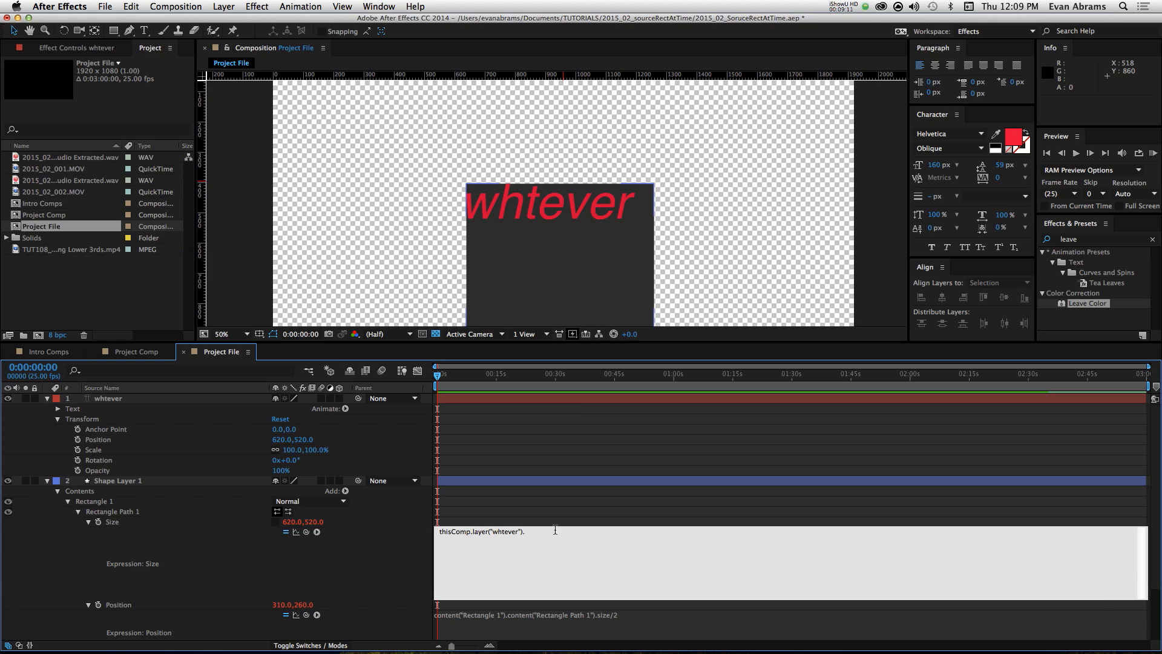
type("sourceRectAtT")
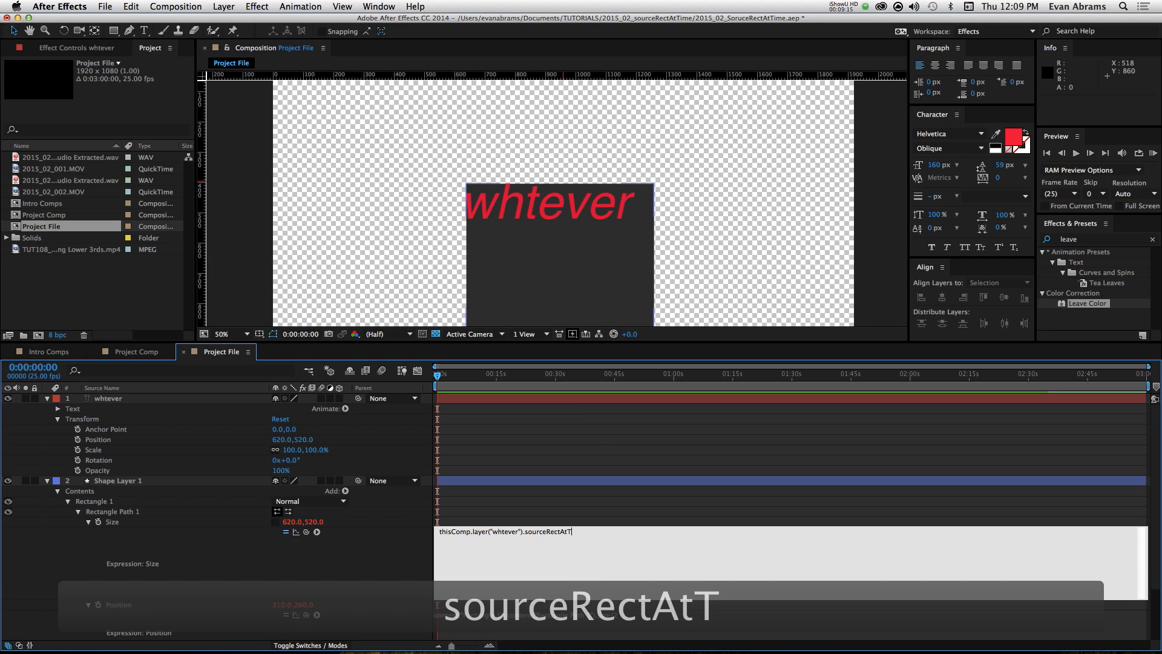
type("ime()")
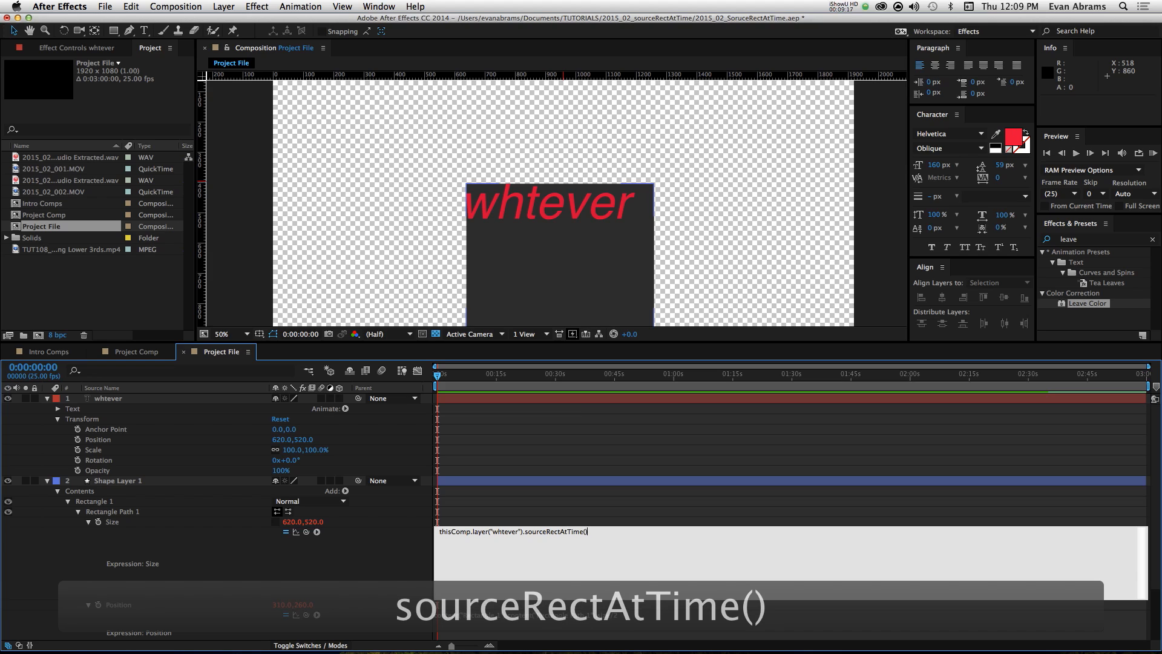
type(",")
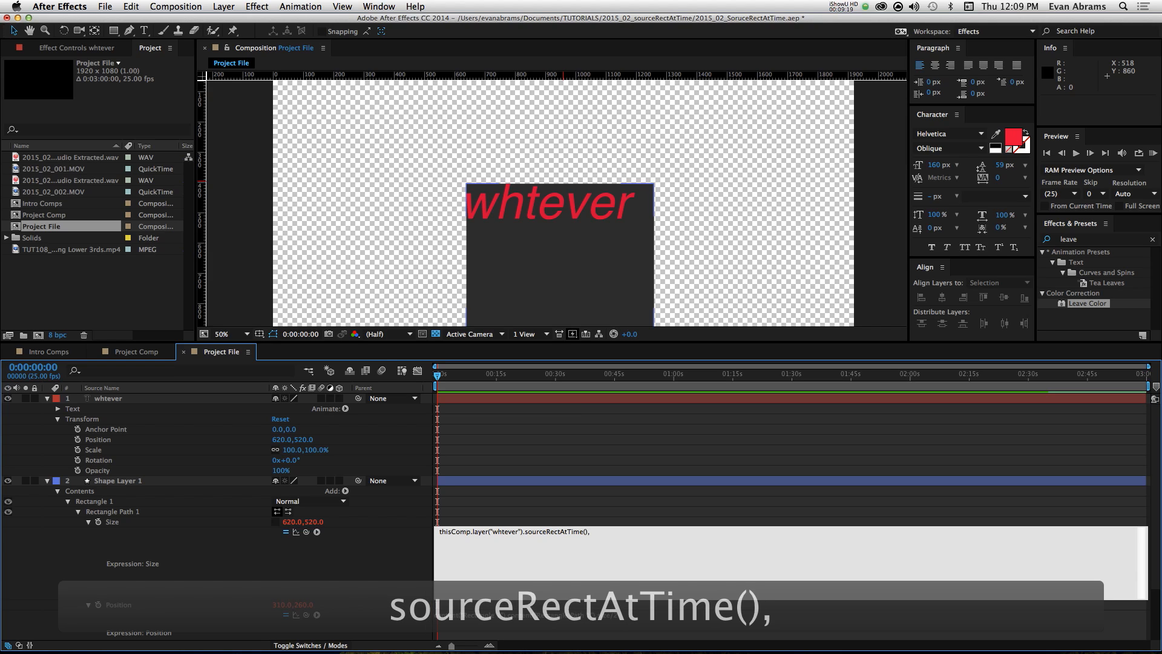
key("BackSpace")
type(".")
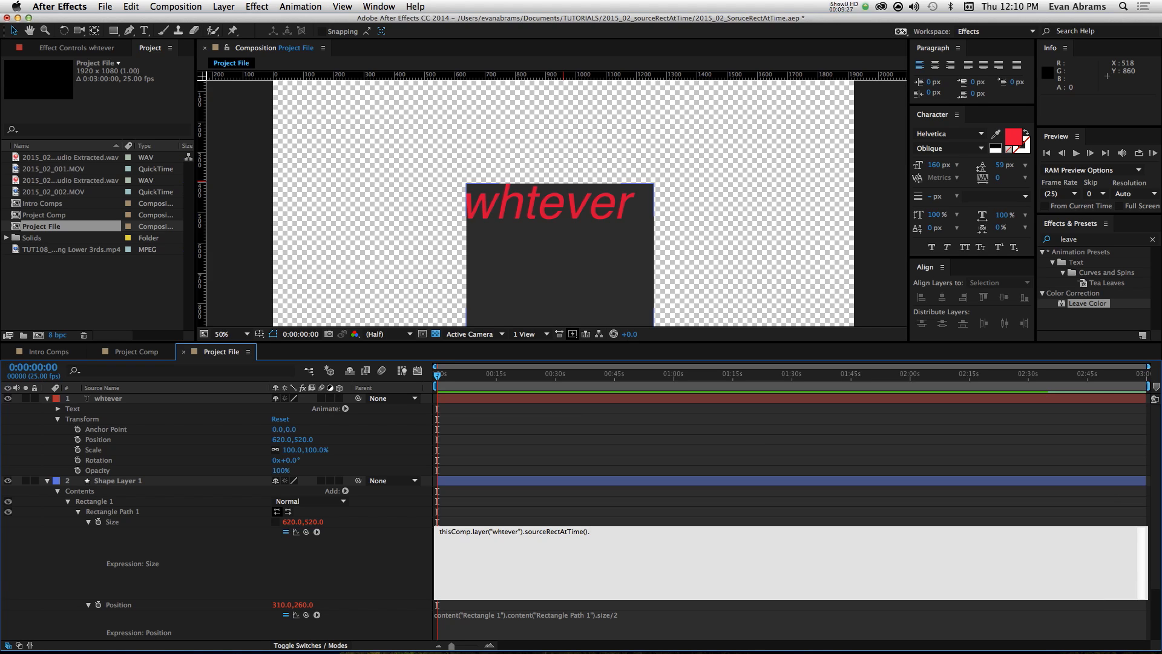
type("width")
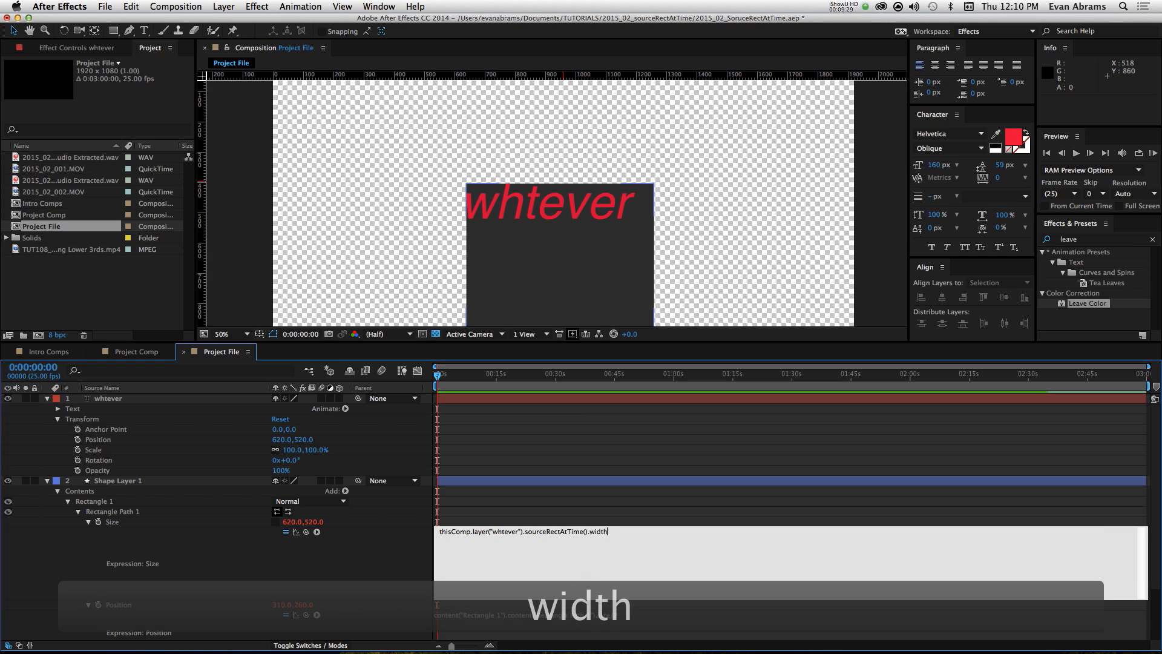
Step: Assign the width line of the Size expression to a variable x and end the line with a semicolon
key("Up")
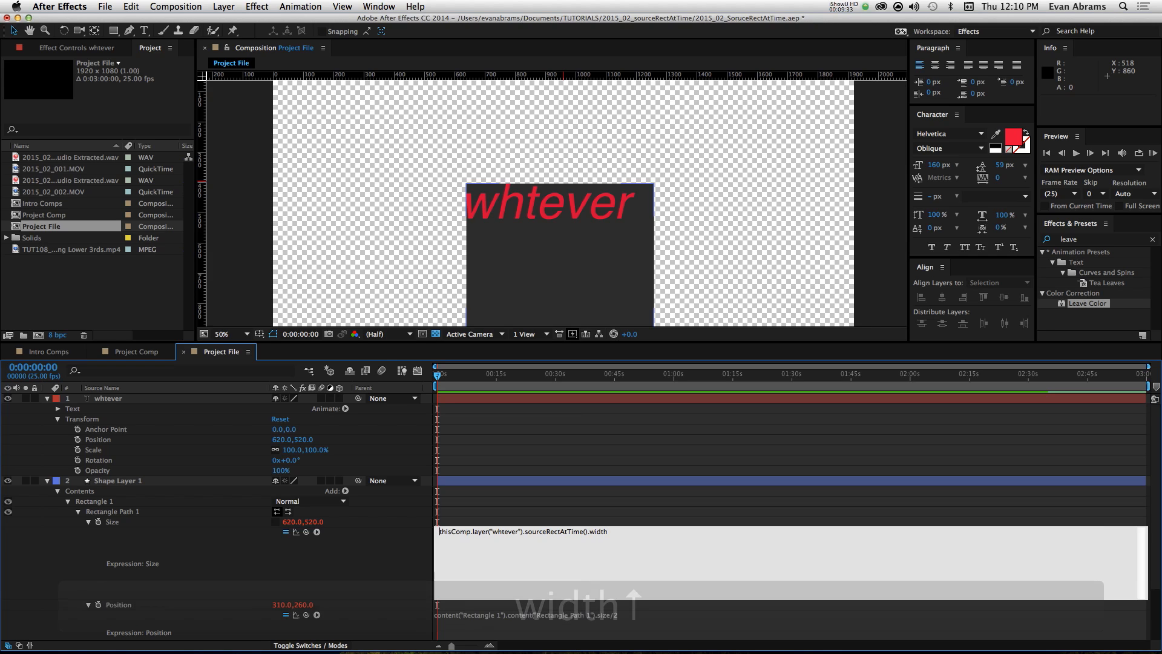
type("x=")
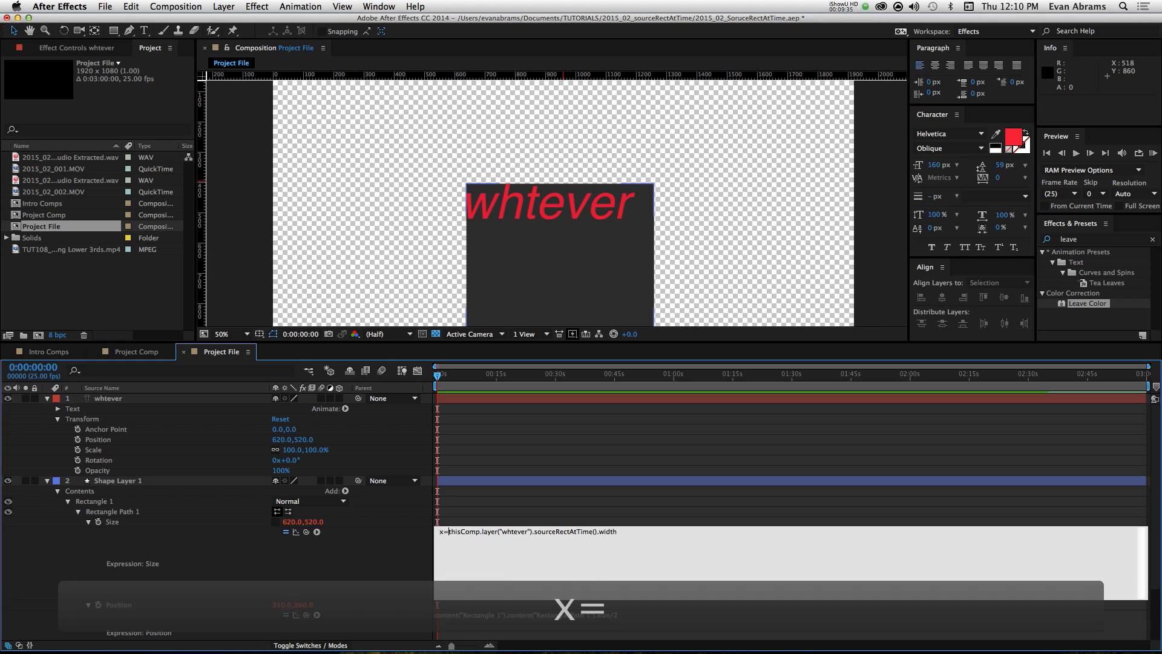
key("Down")
type(";")
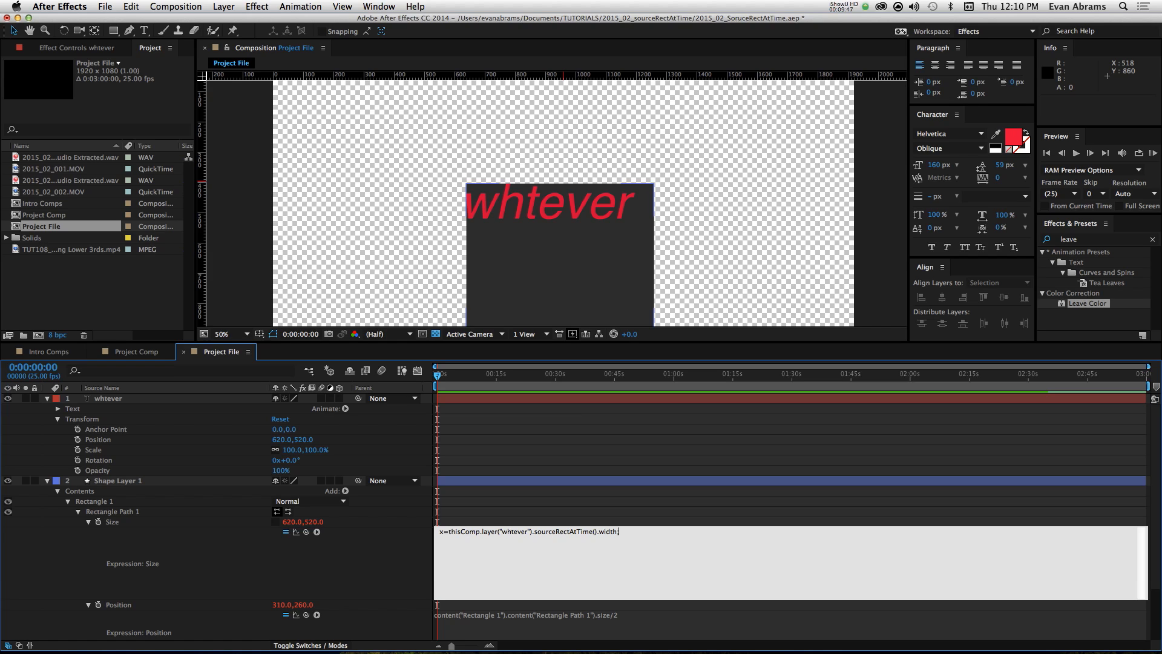
key("Up")
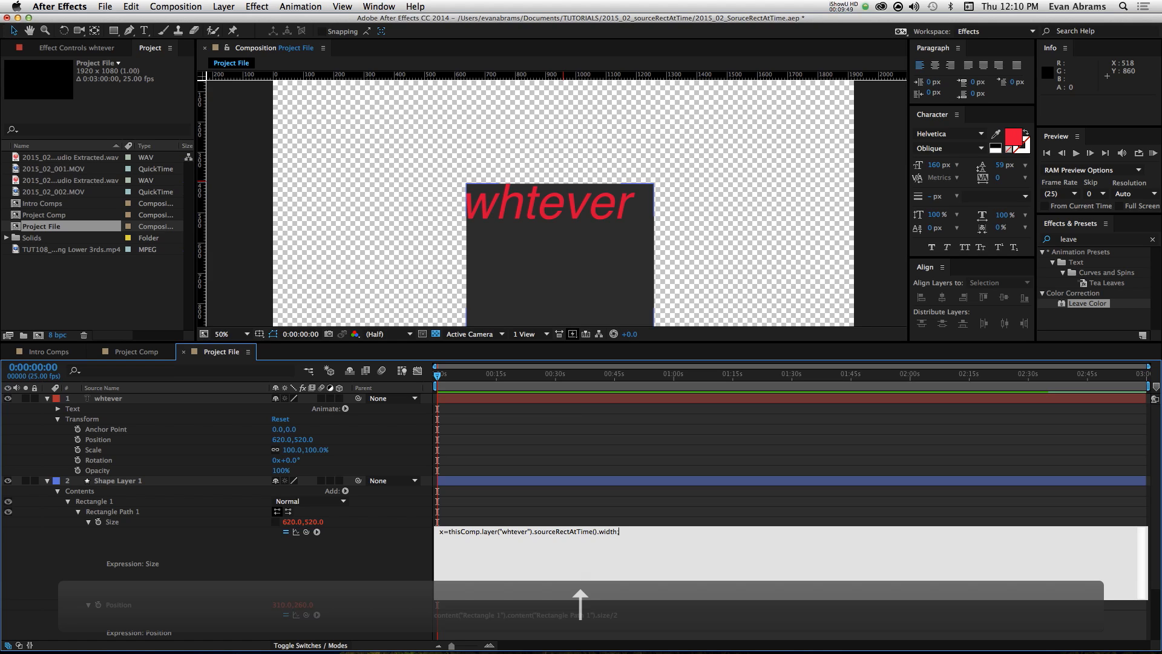
key("Right")
key("Right")
key("Left")
key("Right")
key("Right")
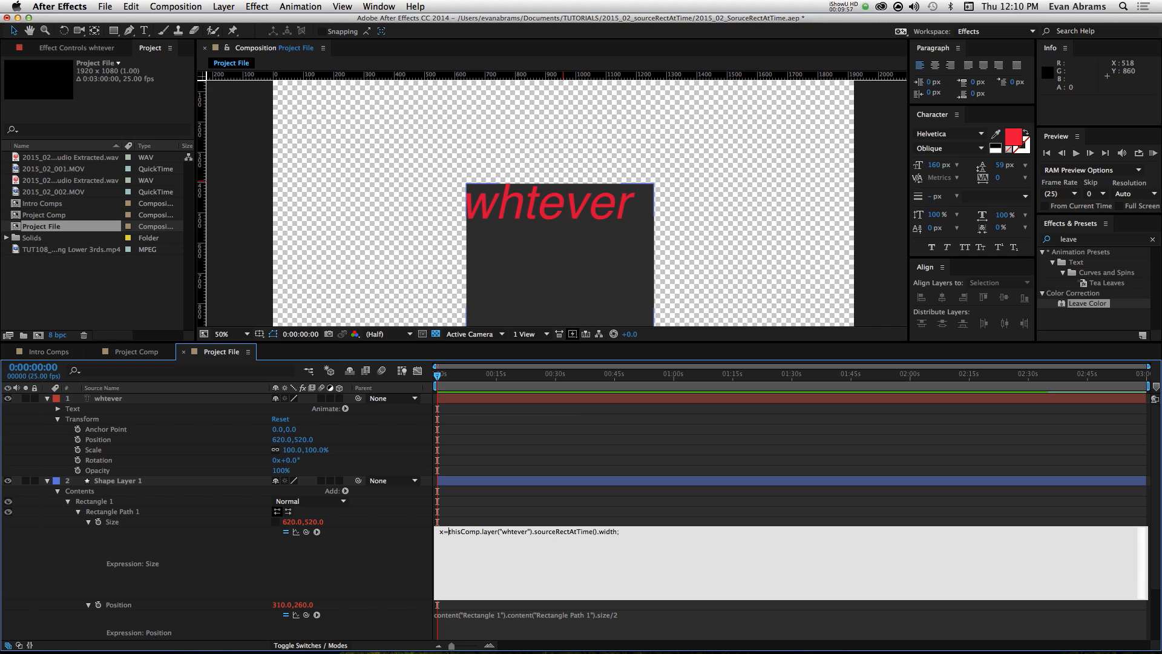
Step: Duplicate the x line onto the following line of the Size expression and rename the copied variable to y
left_click(628, 530)
key("Return")
key("Up")
key("shift+Down")
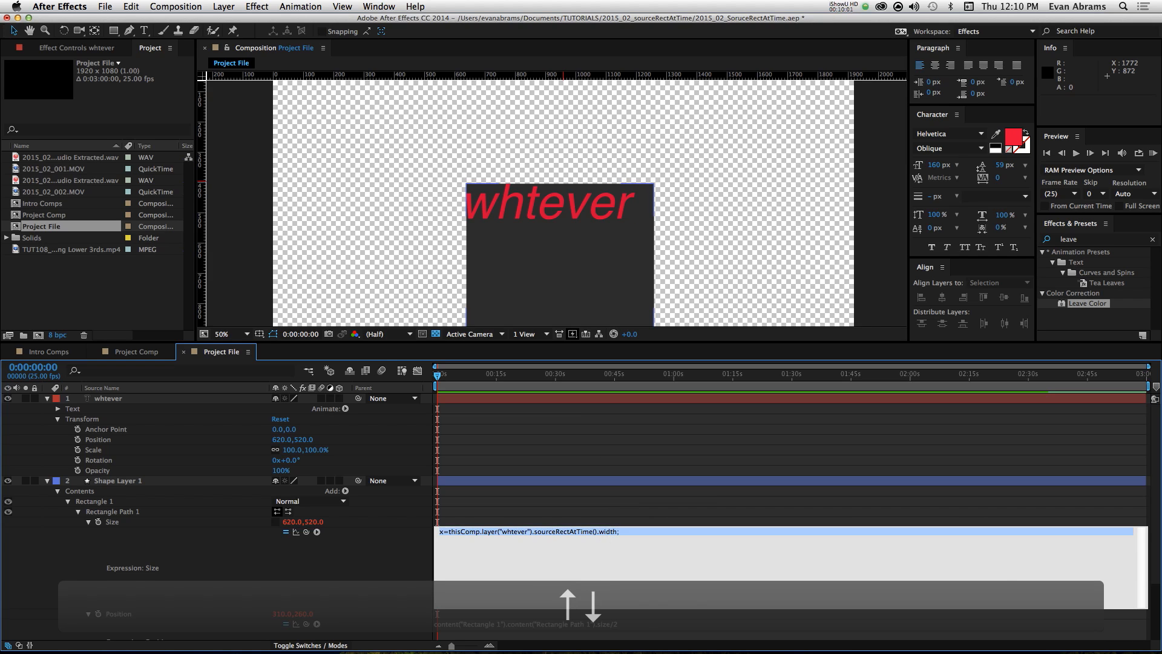
key("super+c")
key("Down")
key("super+v")
key("Up")
key("Delete")
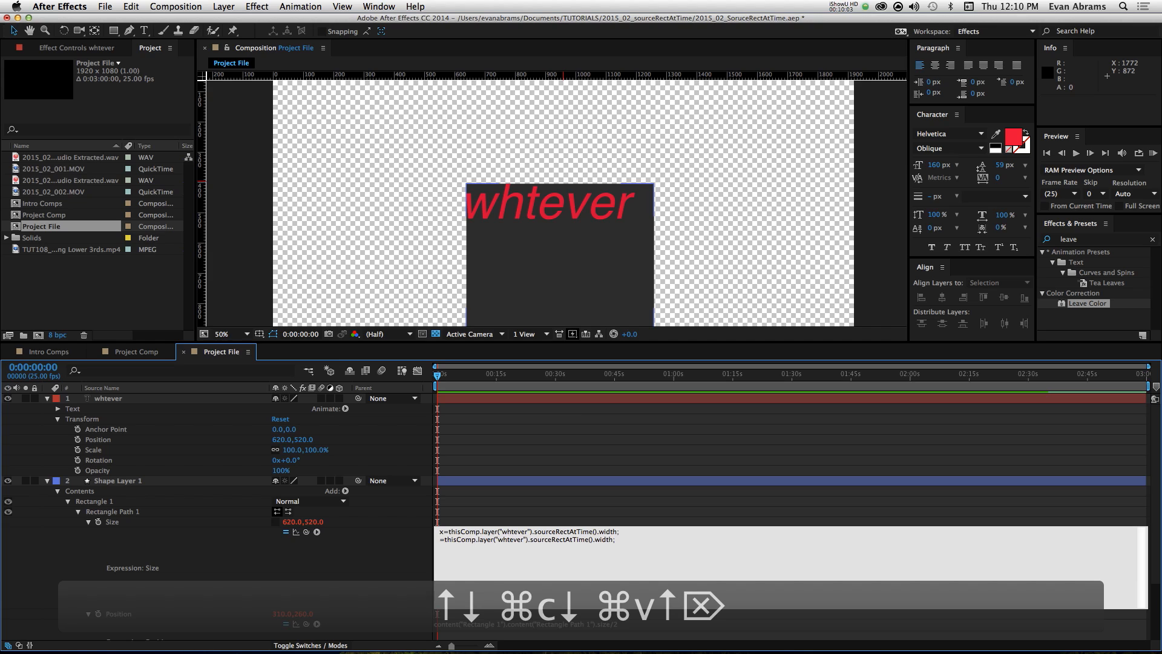
type("y")
key("Down")
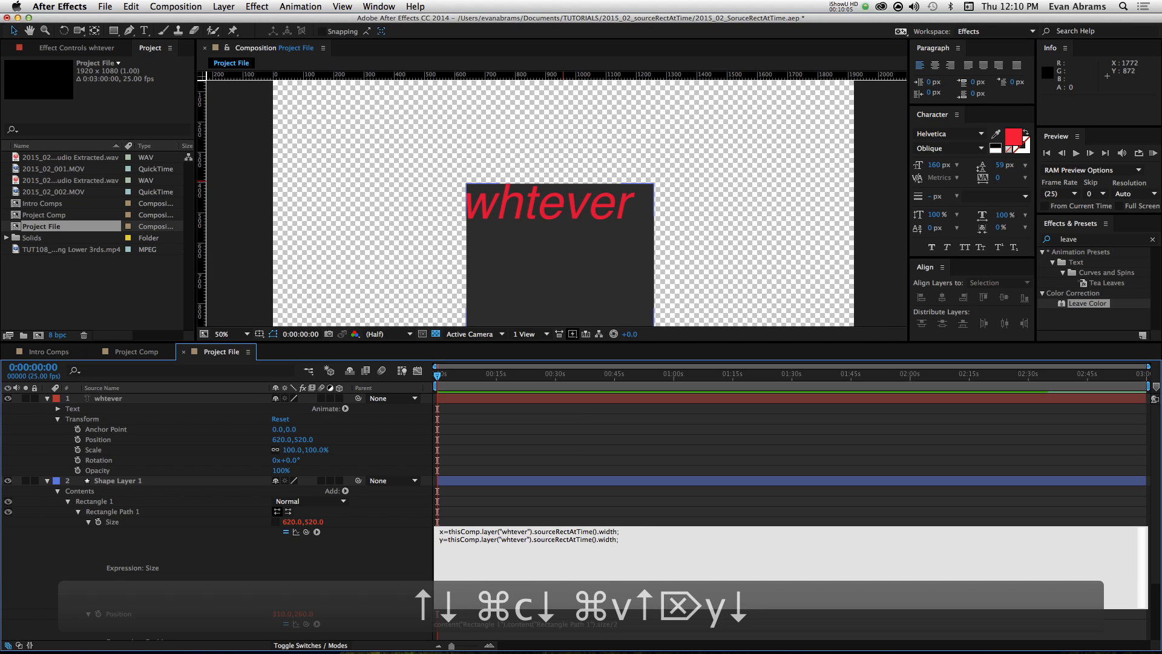
key("BackSpace")
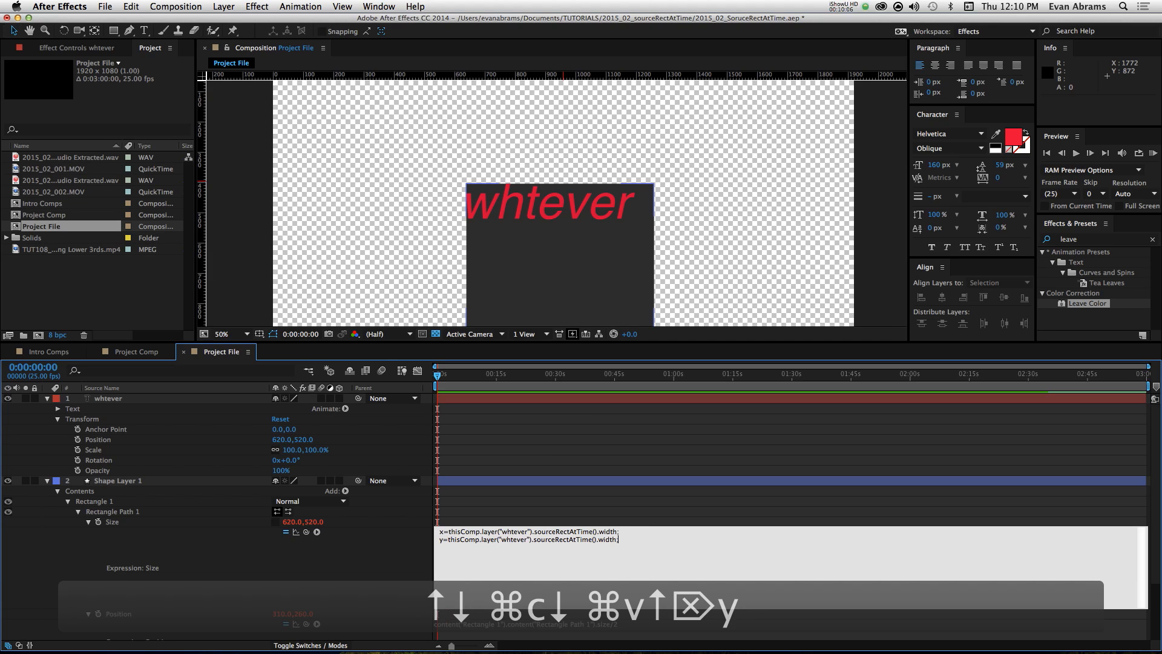
Step: Change width to height in the y line, so it reads y=thisComp.layer("whtever").sourceRectAtTime().height;
double_click(609, 540)
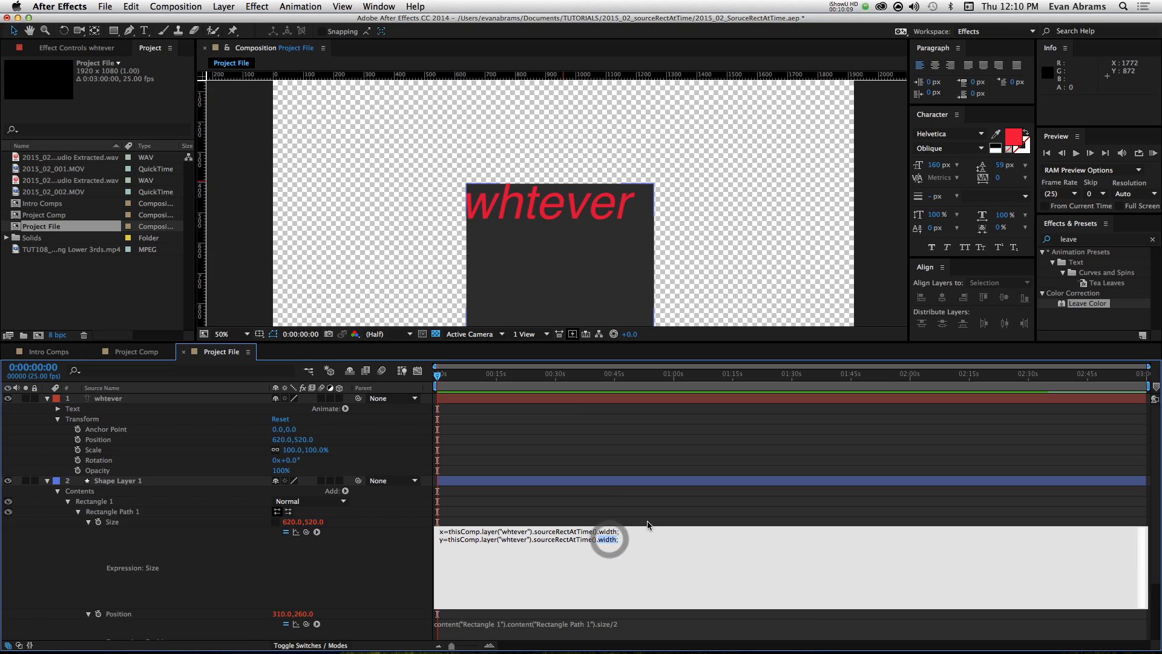
type("hegiht")
key("BackSpace")
key("BackSpace")
key("BackSpace")
key("BackSpace")
type("ight")
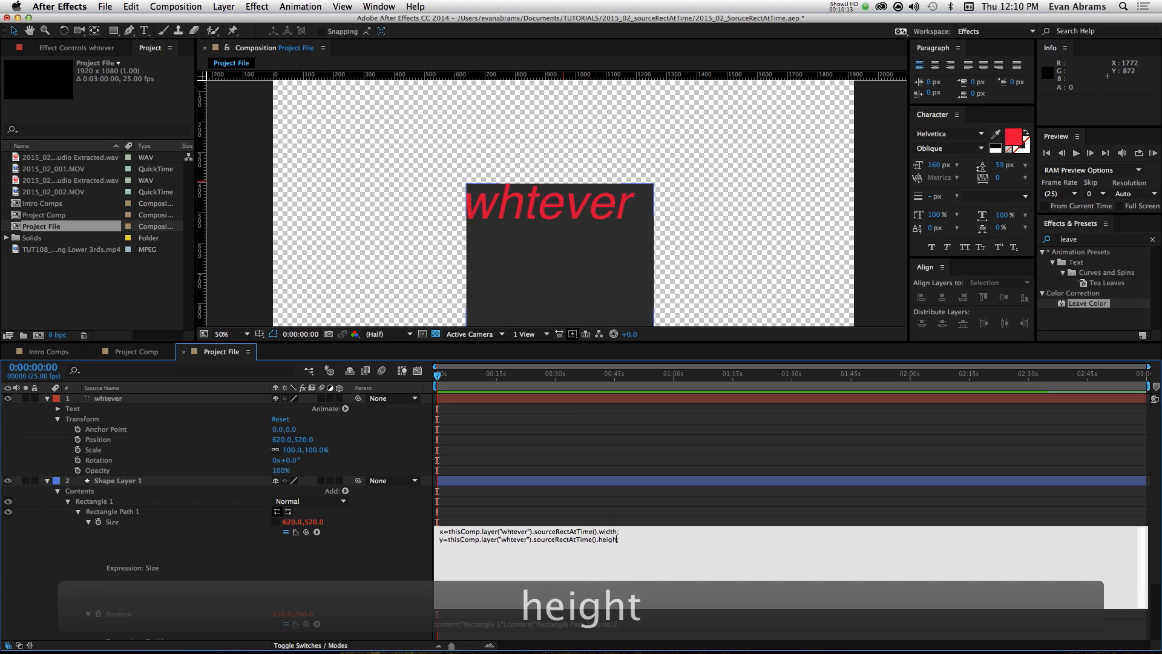
key("Right")
key("Right")
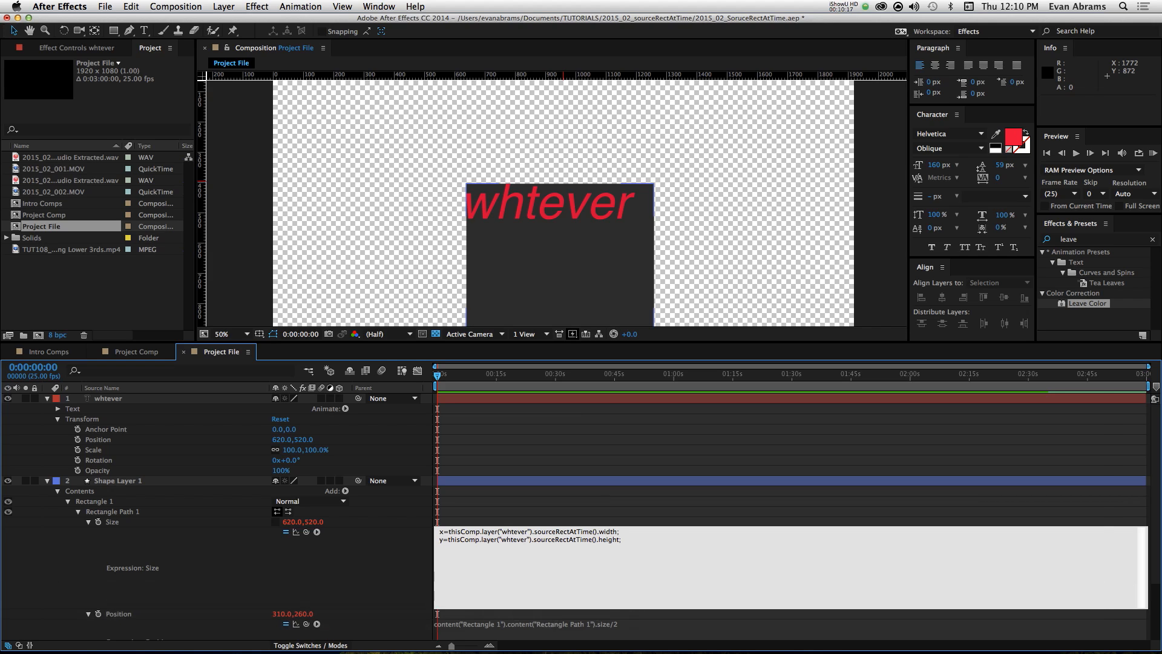
Step: End the Size expression with the array [x,y], separated by a blank line, and apply the expression
key("Return")
key("Return")
type("[]")
key("Left")
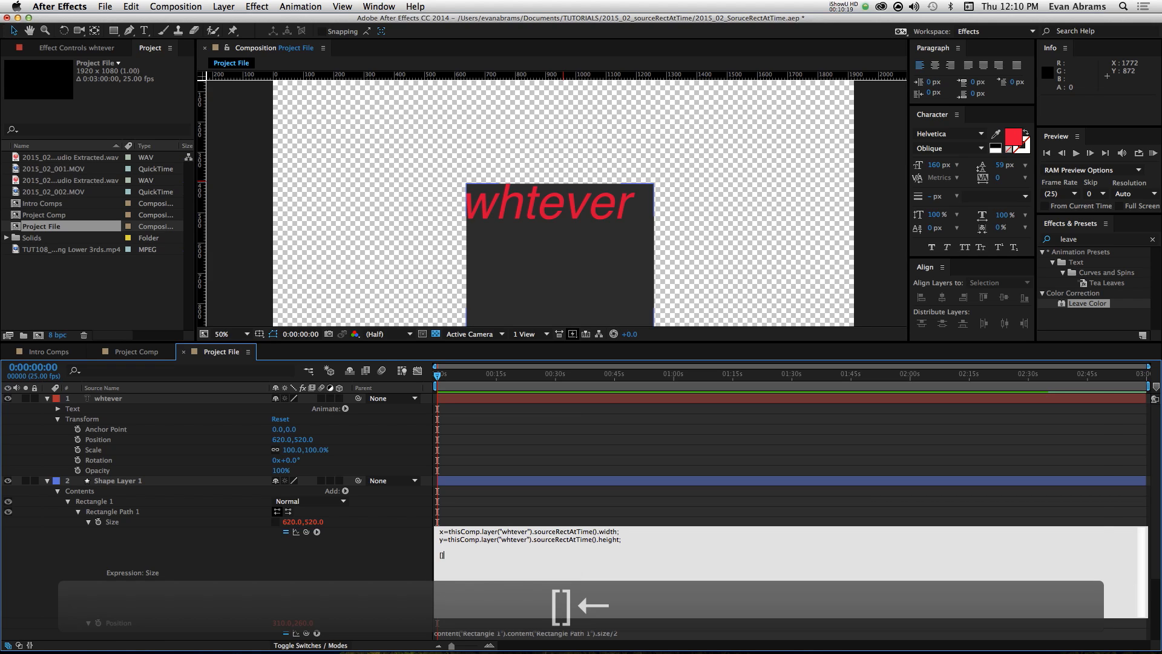
type("x,")
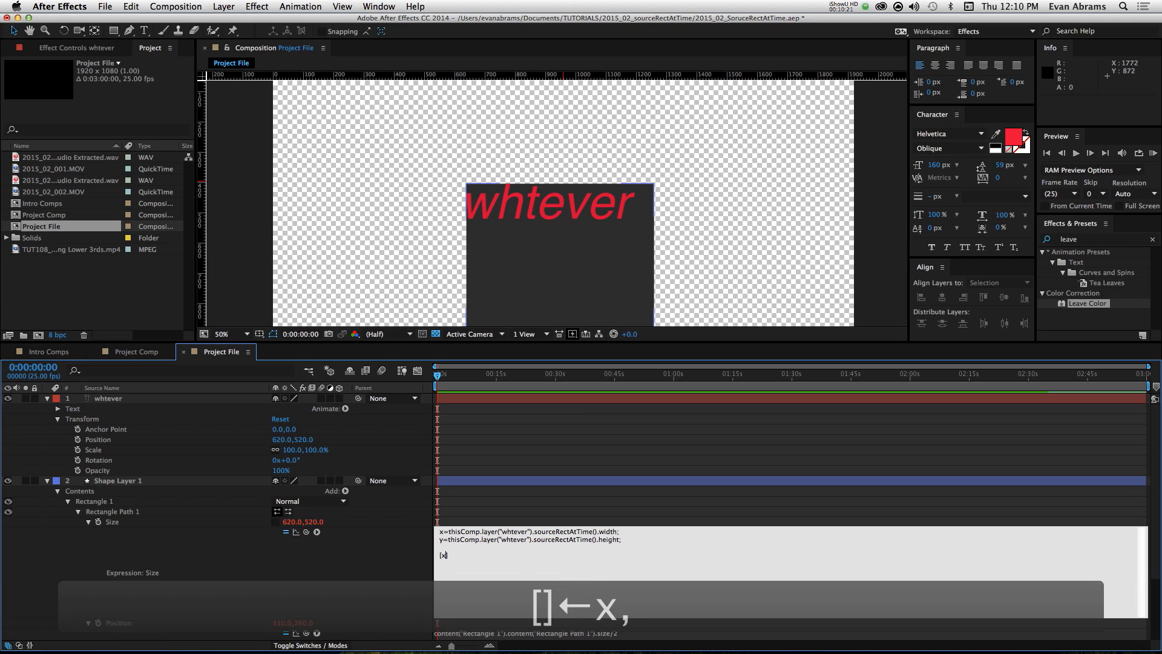
type("y")
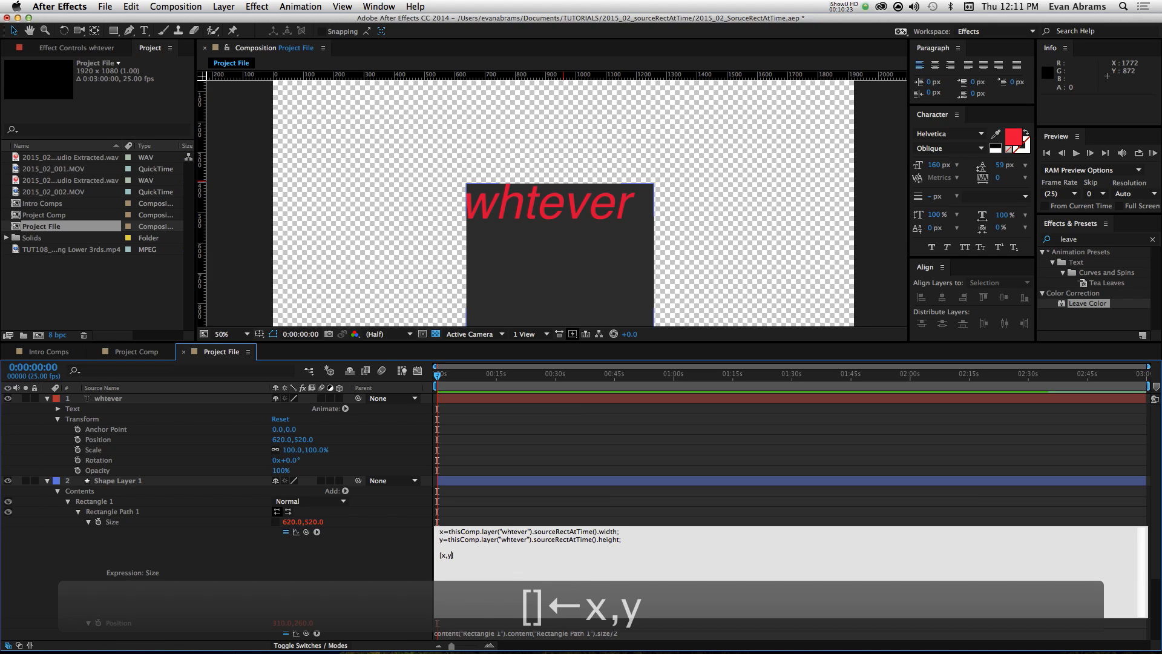
key("Up")
key("Delete")
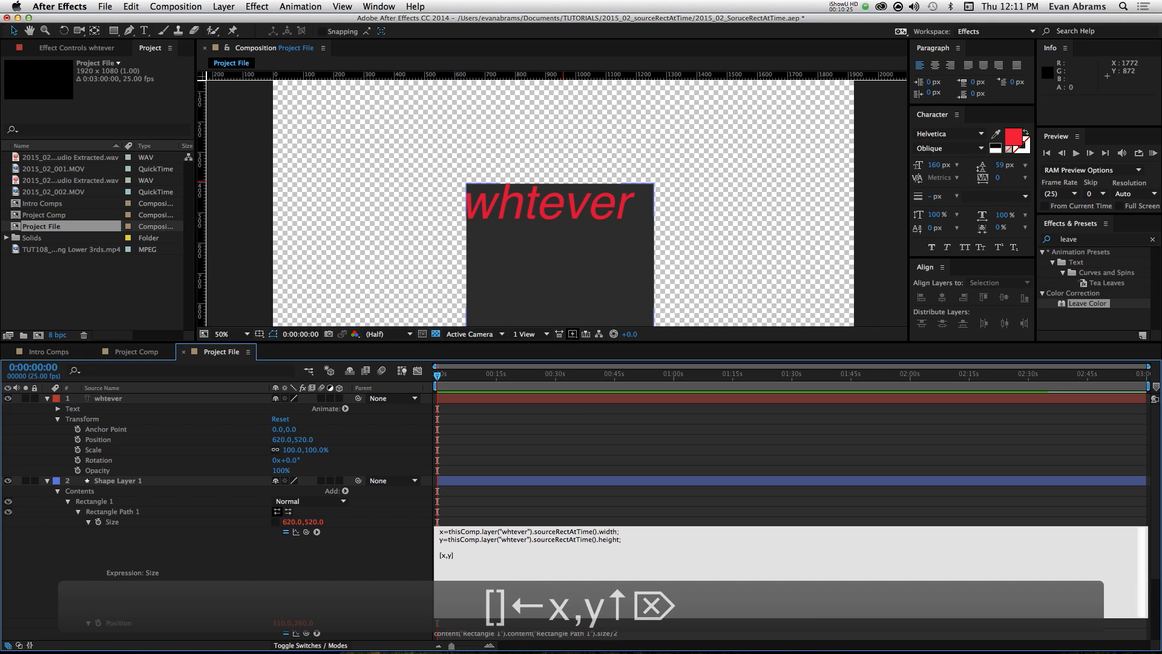
left_click(870, 511)
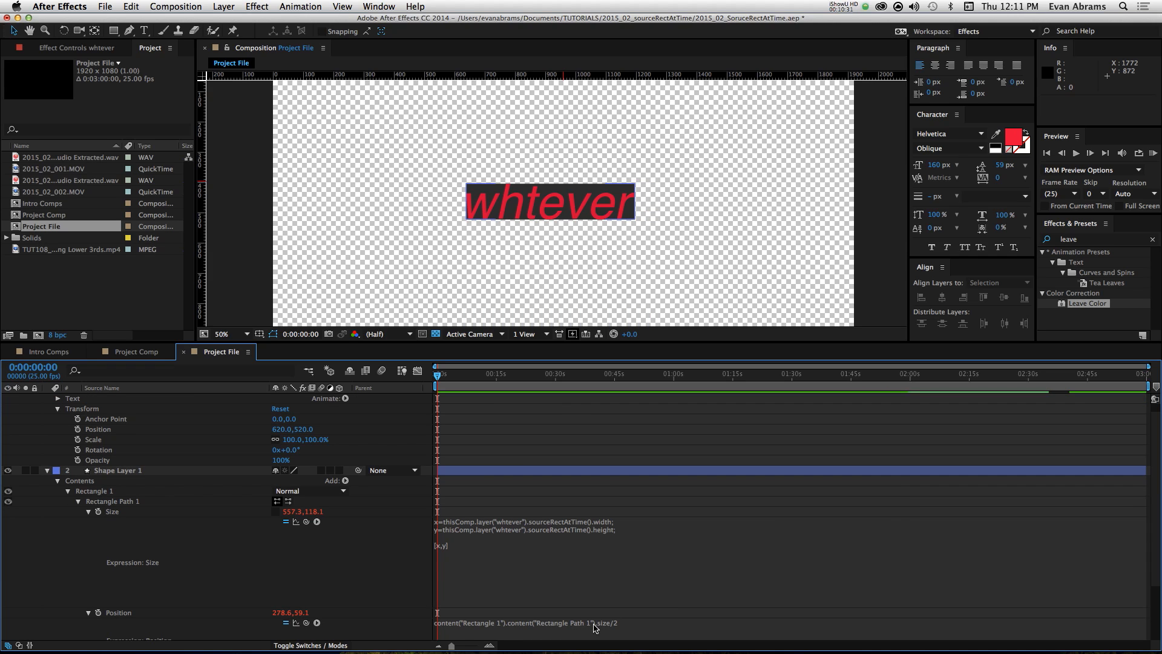
Step: Examine the x and y variable lines and the [x,y] array in the Size expression, leaving it as it stands
left_click(463, 541)
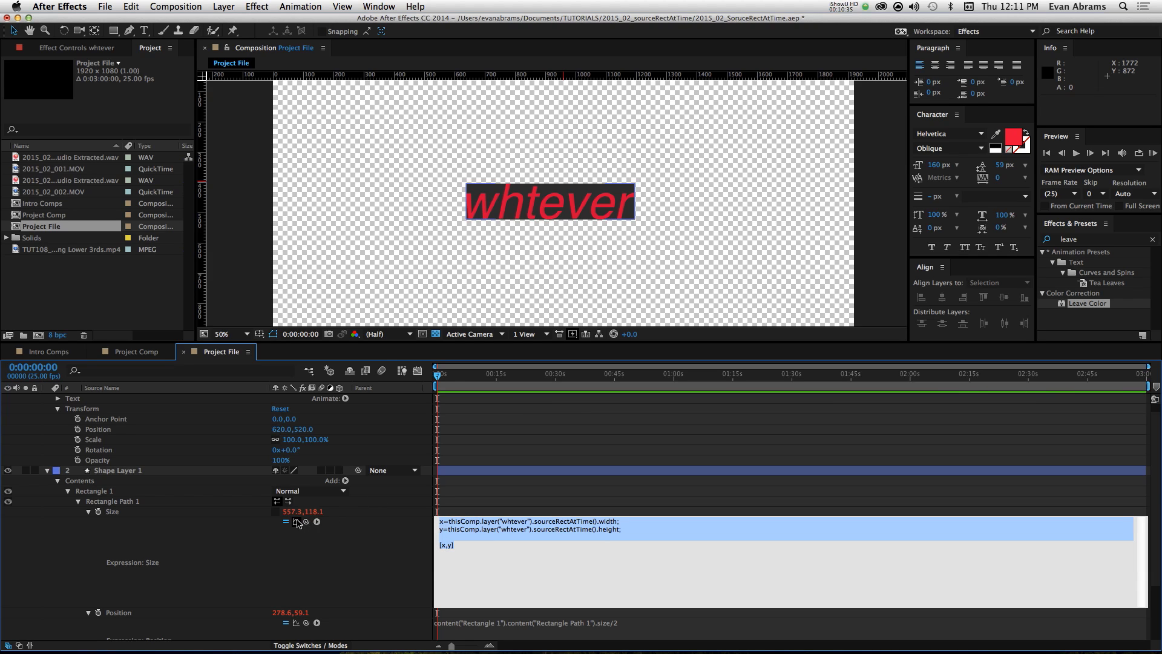
left_click(446, 543)
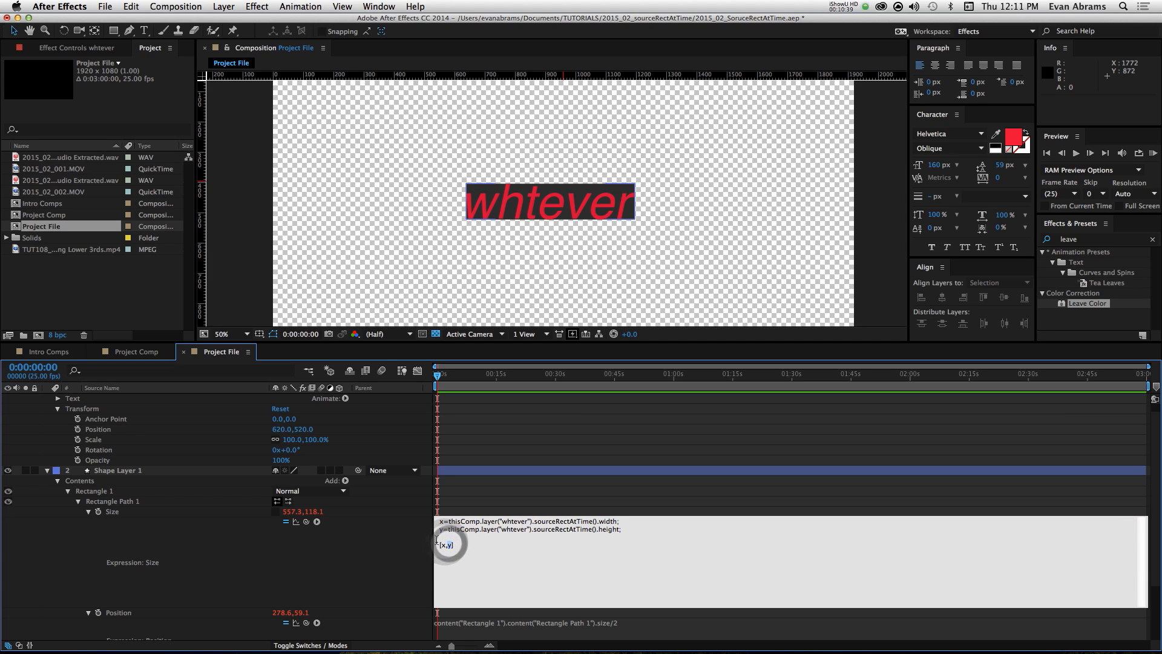
left_click(449, 538)
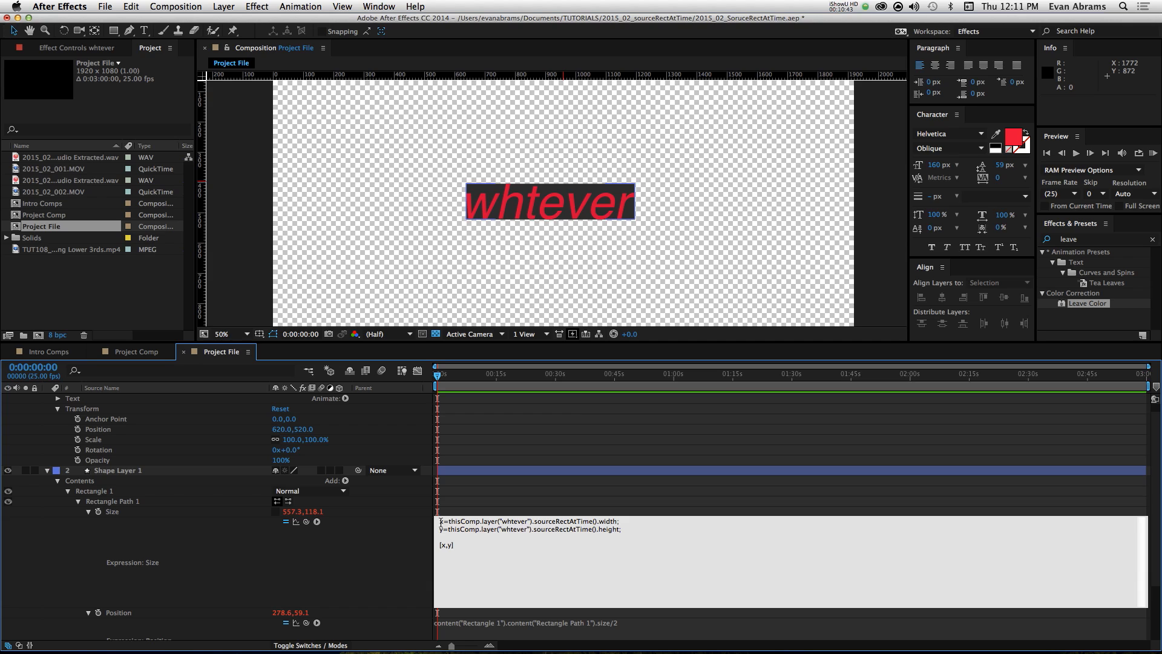
key("Up")
key("Up")
key("Up")
key("Up")
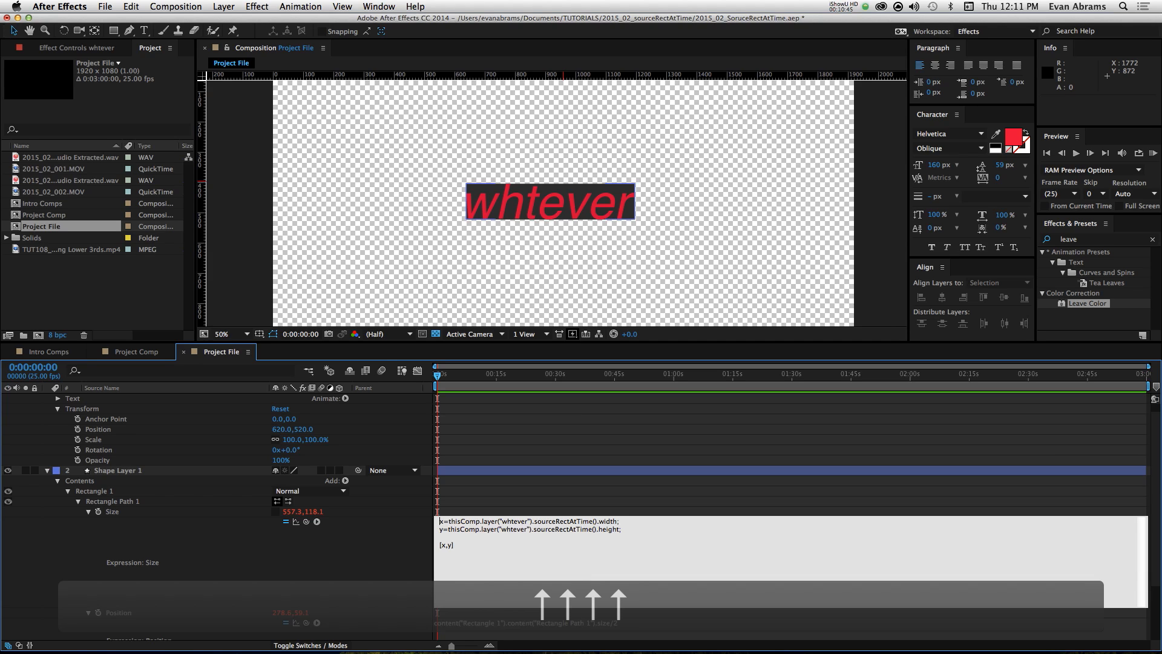
key("Down")
key("Down")
left_click(454, 546)
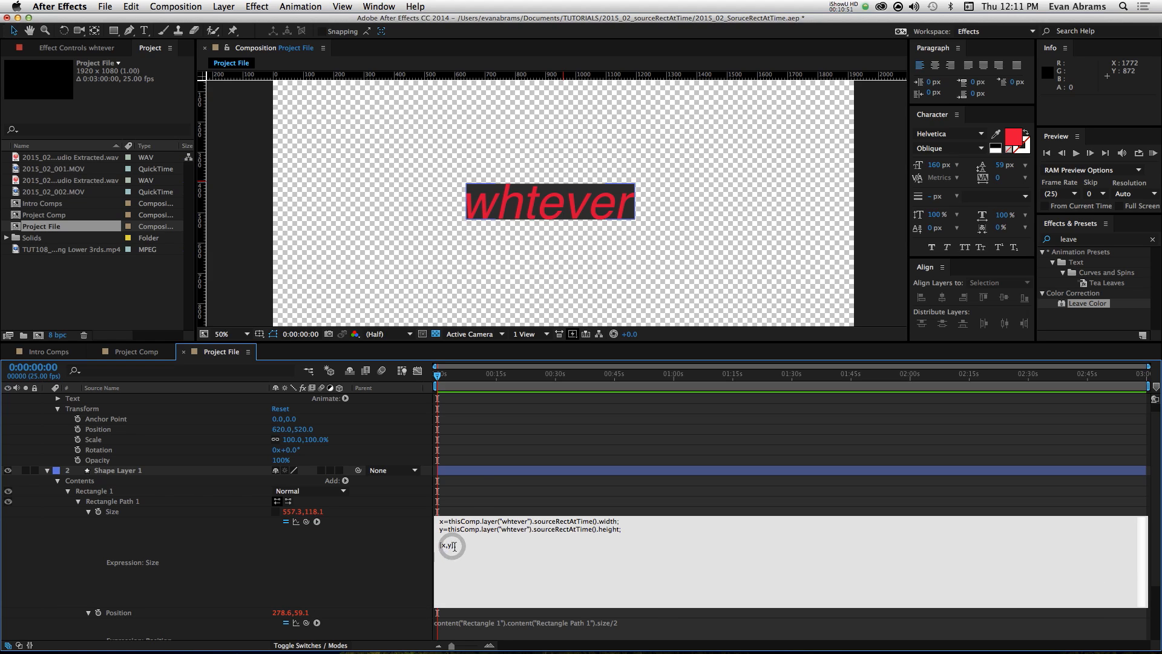
left_click(471, 504)
Step: Change the text layer's wording to "whsdfsdfr" to test whether the rectangle follows the text size
scroll(471, 413, "up", 1)
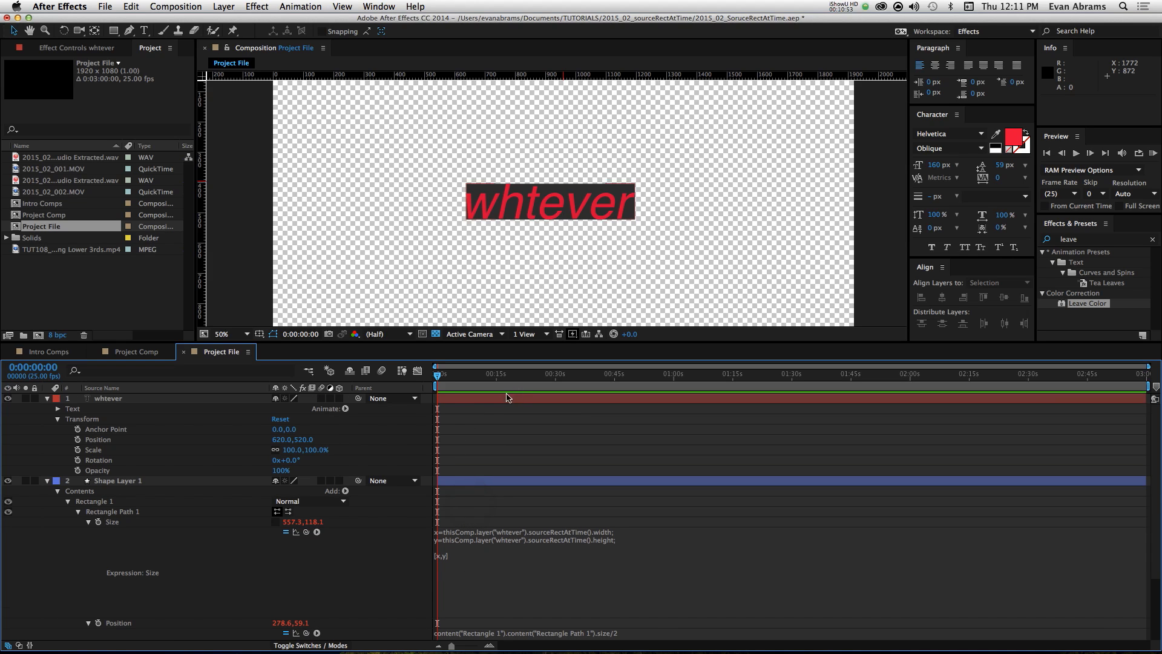
double_click(494, 398)
left_click(605, 210)
type("sdfsdfs")
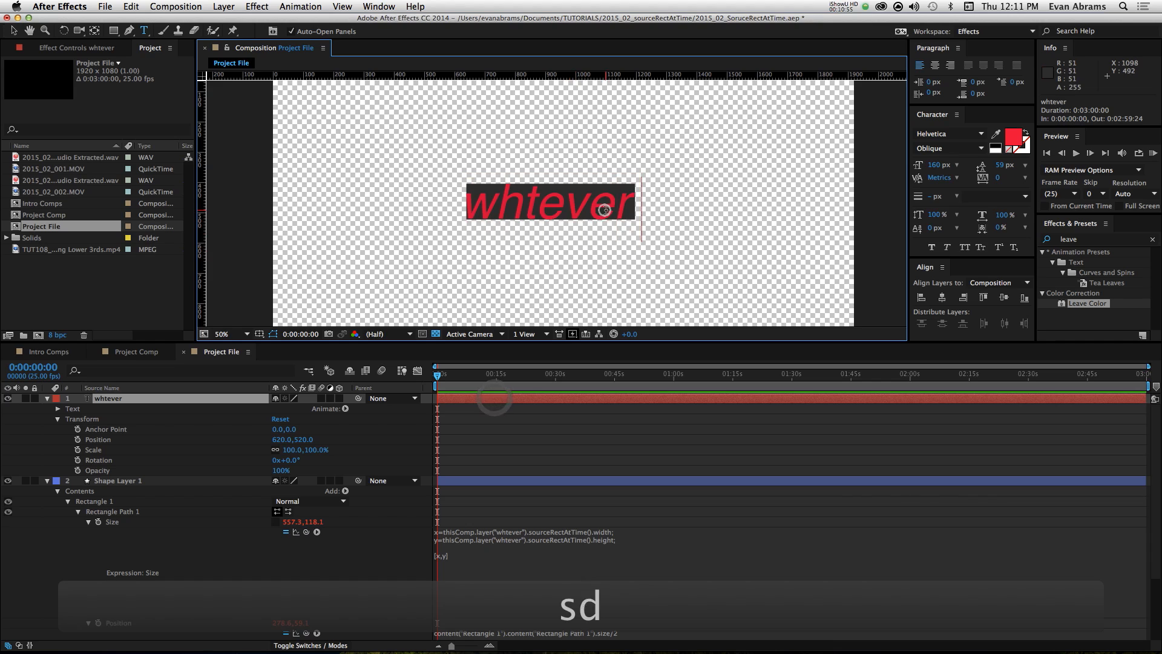
key("BackSpace")
key("BackSpace")
key("BackSpace")
key("BackSpace")
key("BackSpace")
key("BackSpace")
key("BackSpace")
key("BackSpace")
key("BackSpace")
key("BackSpace")
key("BackSpace")
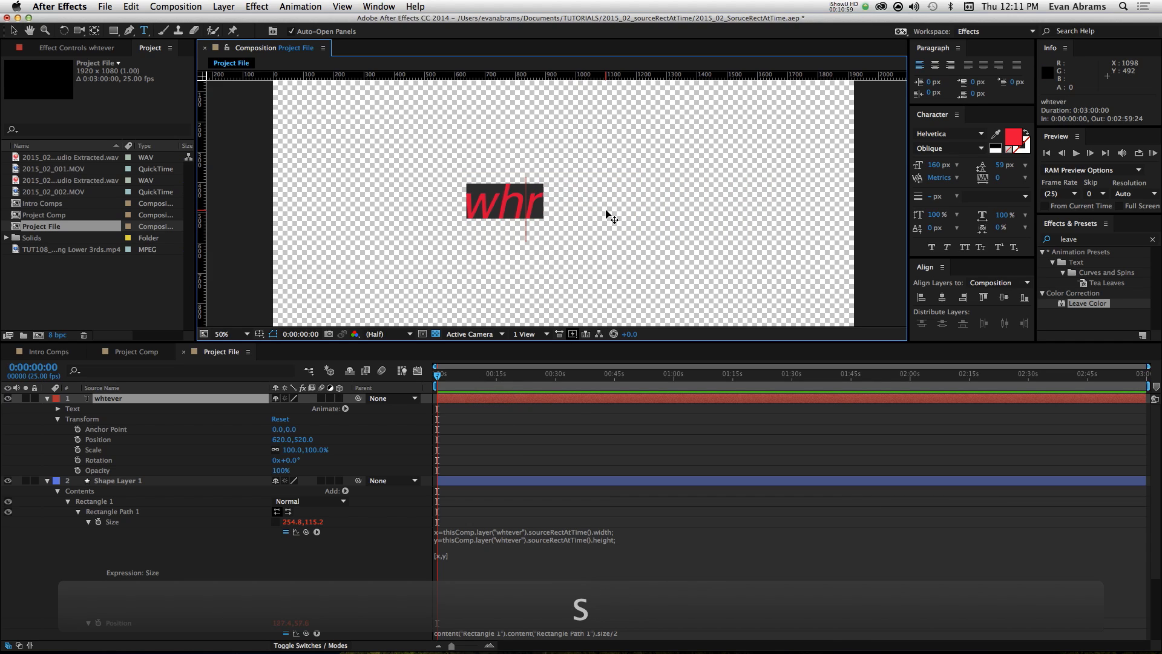
type("sdfsdf")
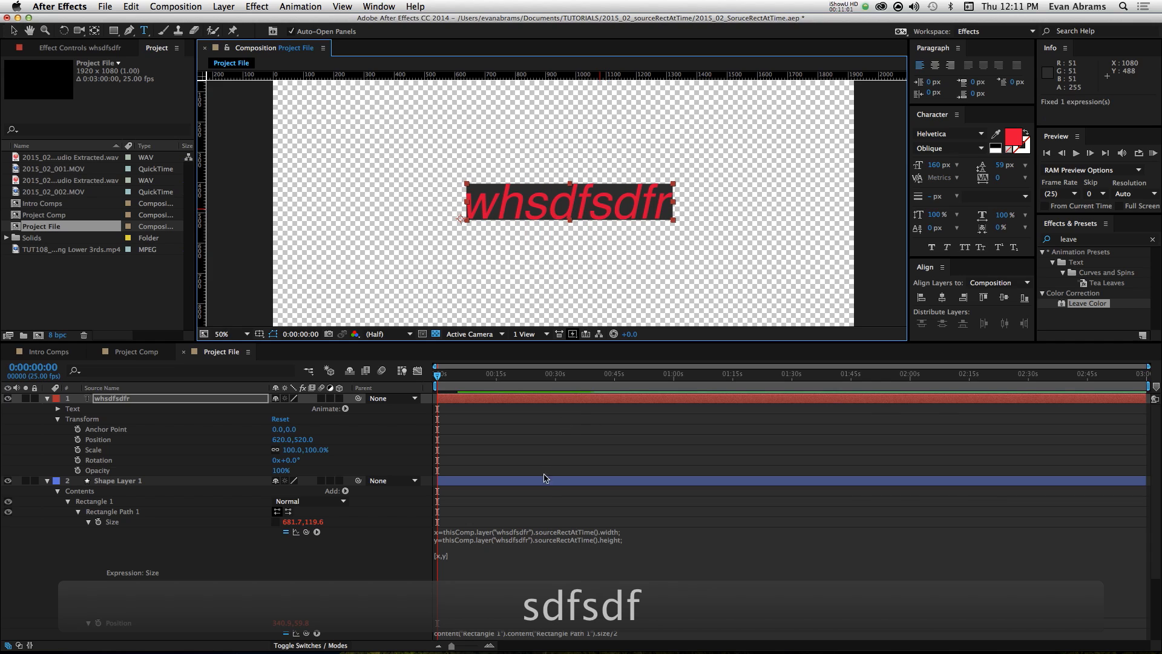
left_click(542, 496)
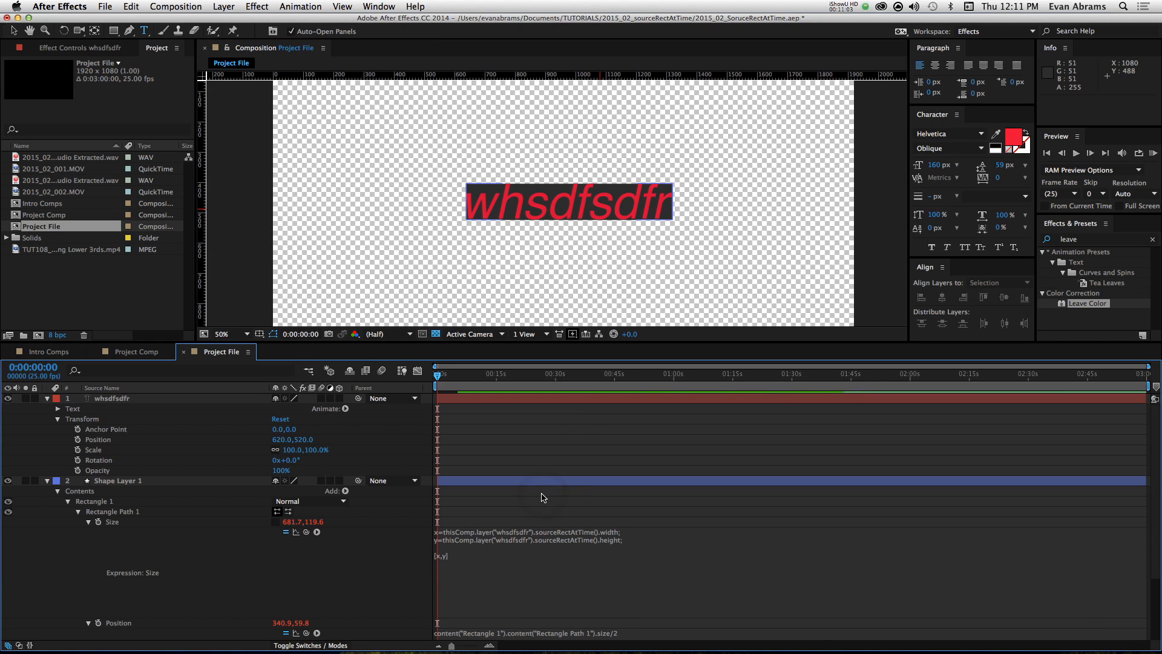
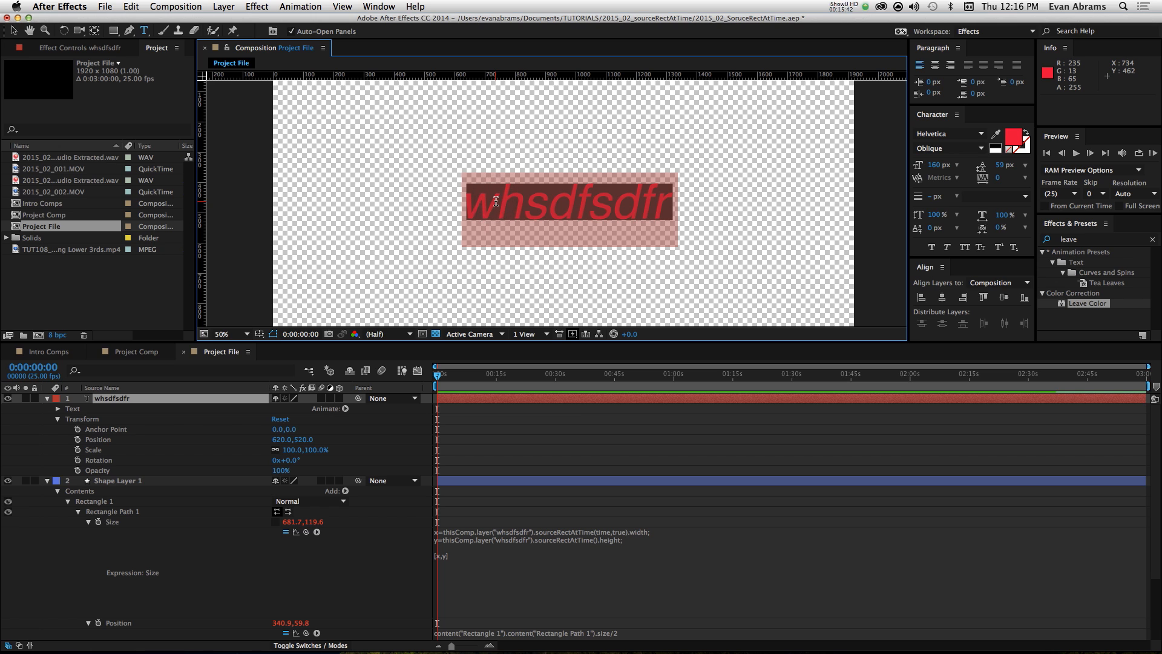
Step: Replace the text layer's wording with "Hello" and enlarge its font size to 287 px
type("Hello")
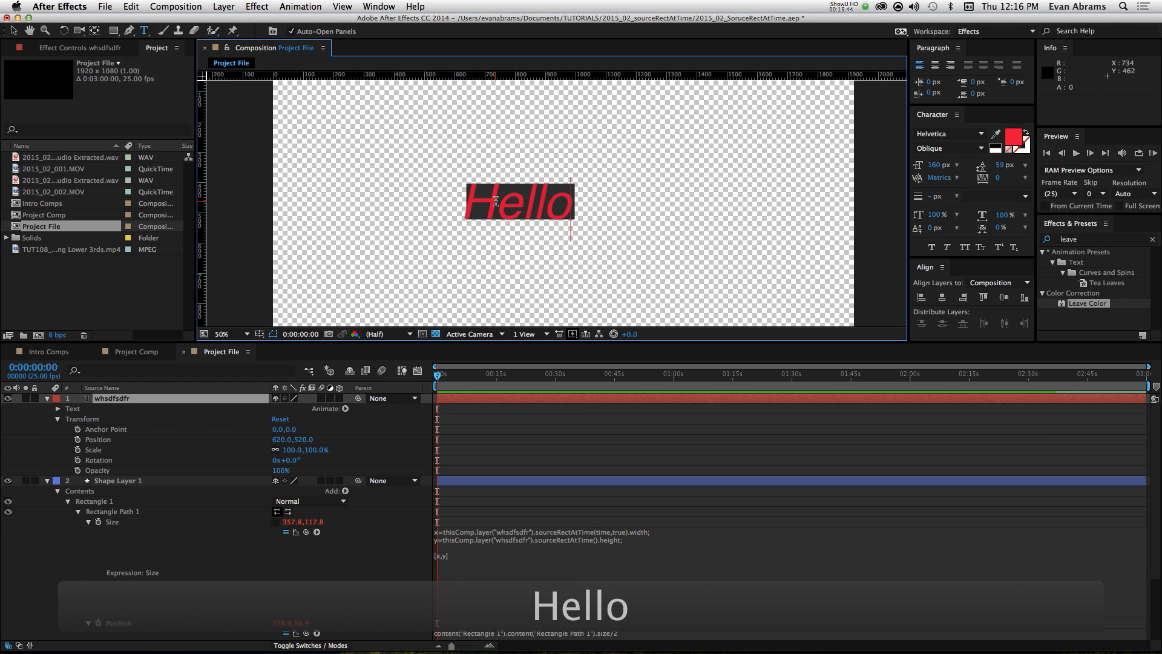
key("KP_Enter")
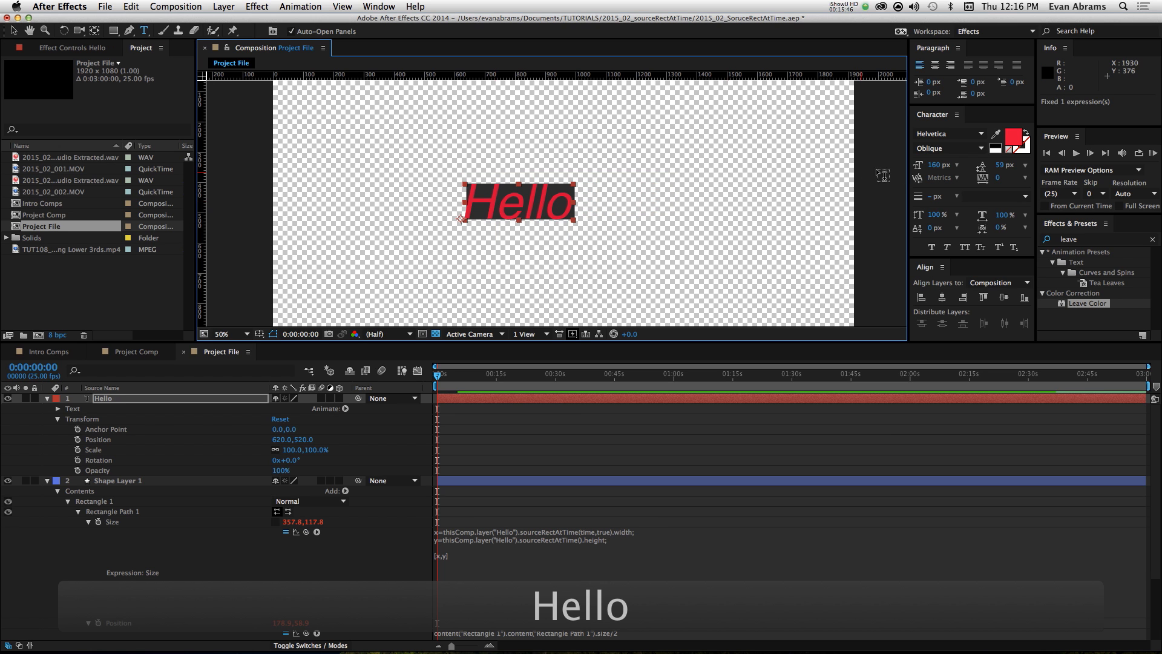
left_click_drag(921, 169, 1018, 172)
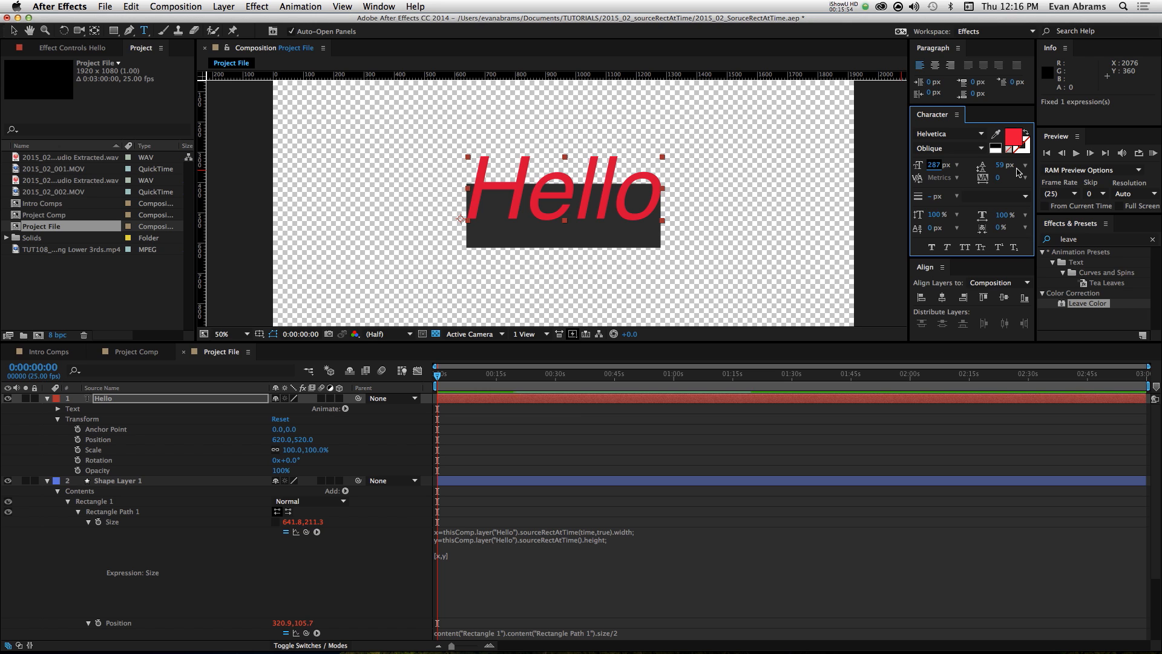
left_click(654, 451)
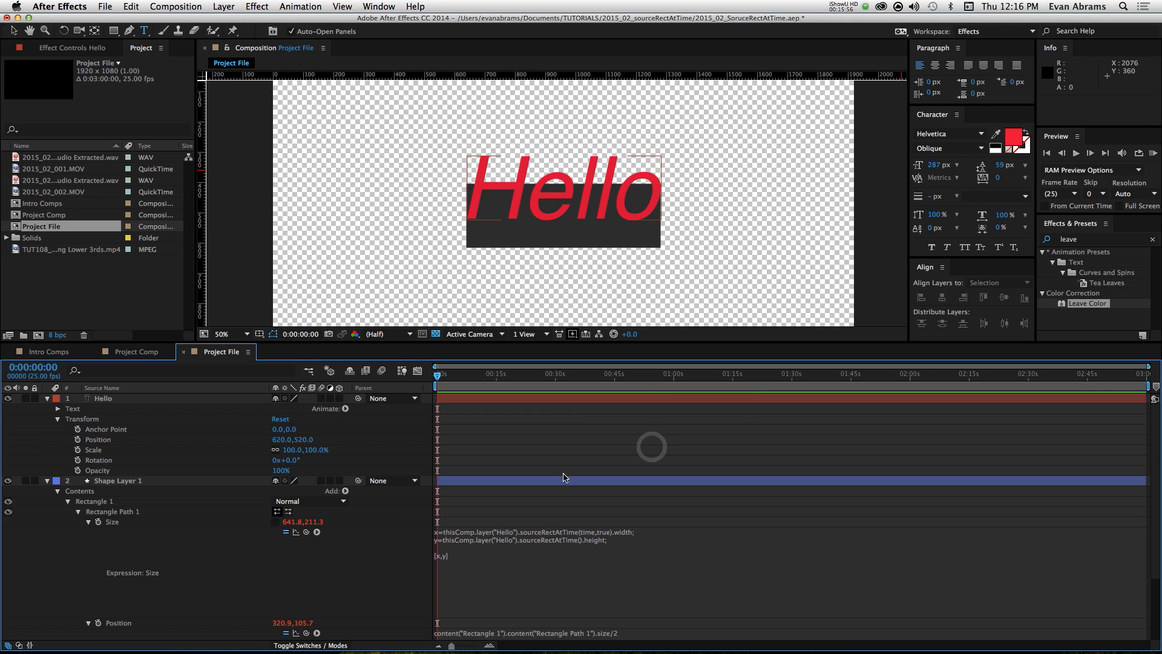
Step: Move Shape Layer 1 to about 642.6, 314.1 so the rectangle sits directly behind the Hello text
left_click(559, 479)
key("v")
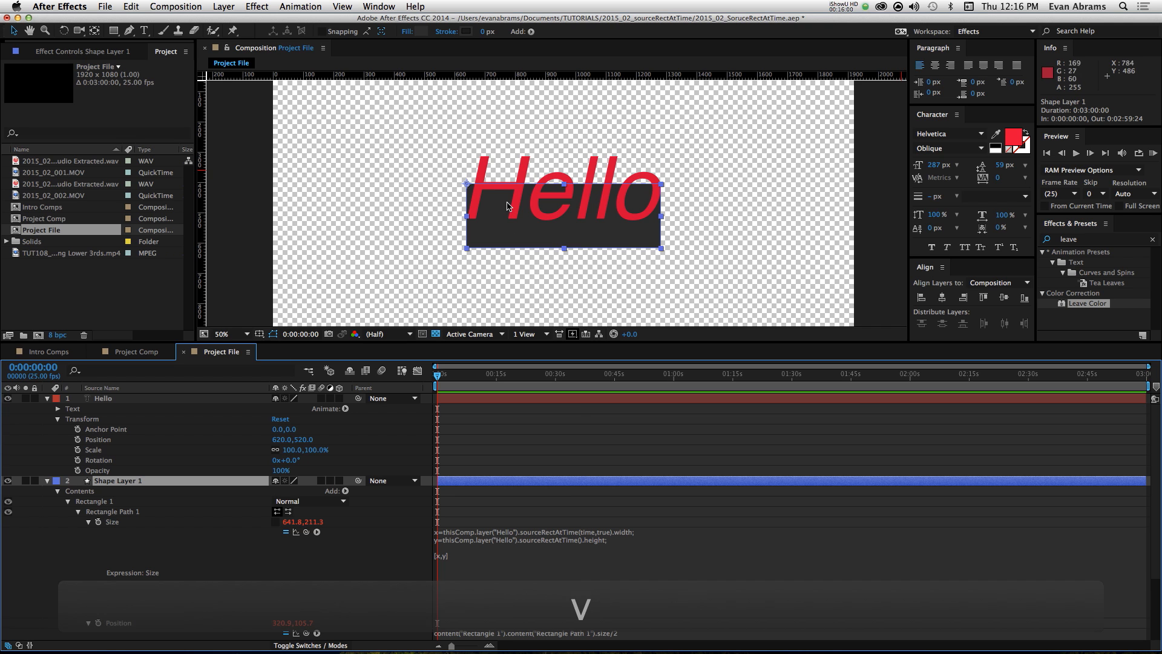
left_click(532, 170)
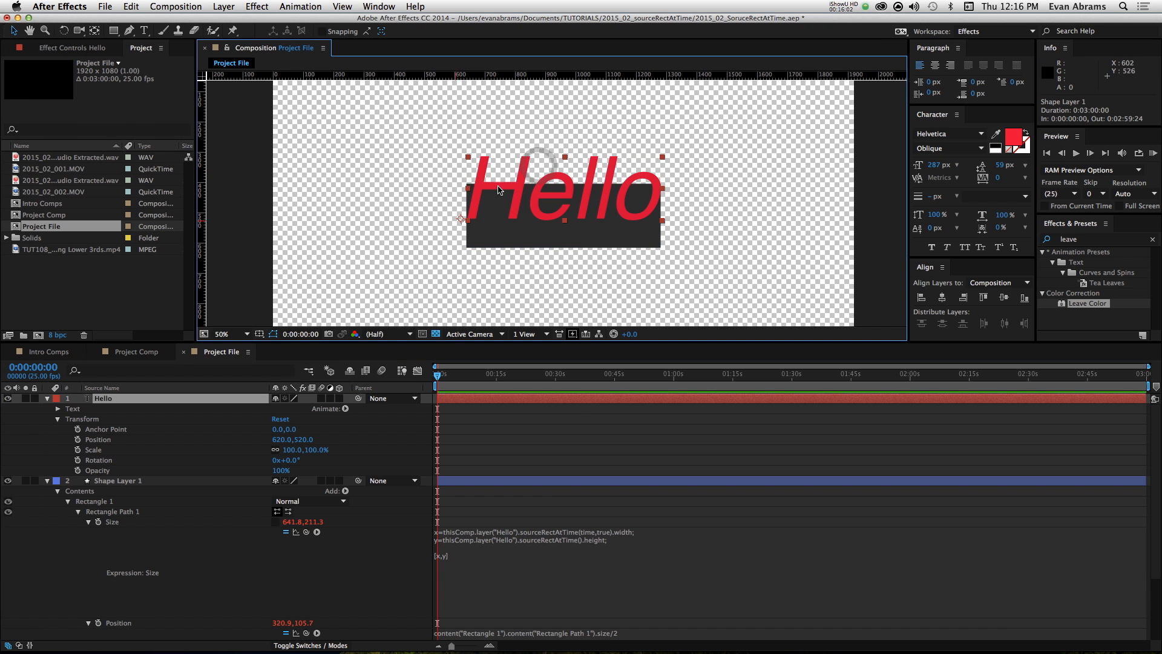
left_click_drag(527, 240, 473, 158)
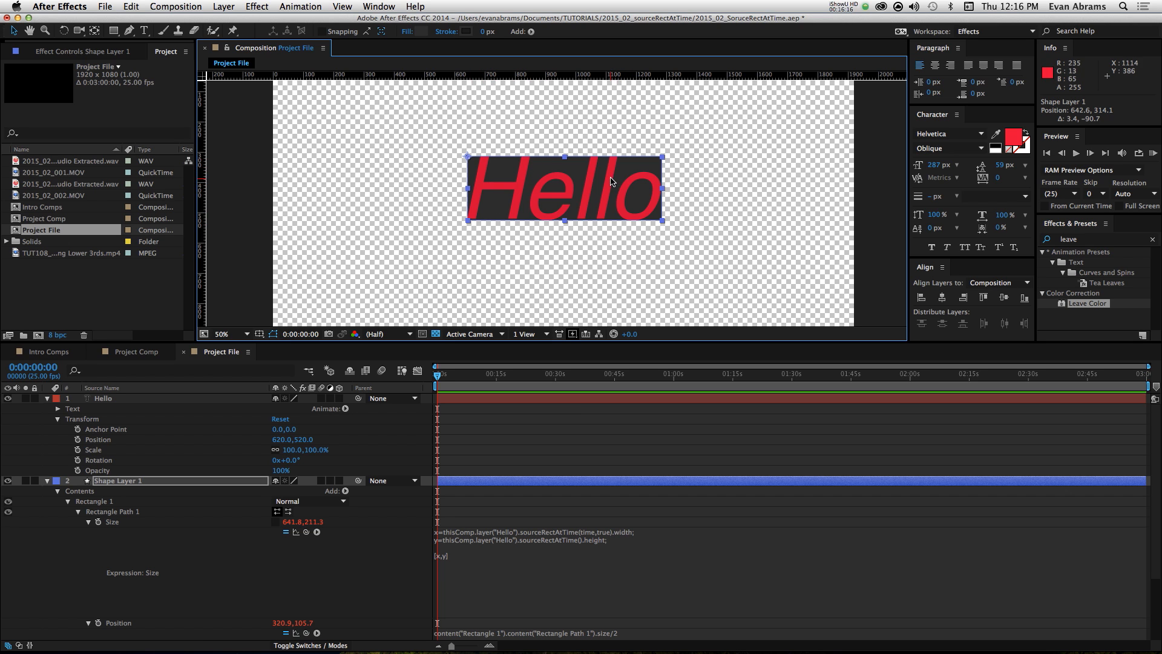
left_click(610, 181)
Step: Extend the text layer's wording to "Hello people"
left_click(547, 411)
left_click(547, 400)
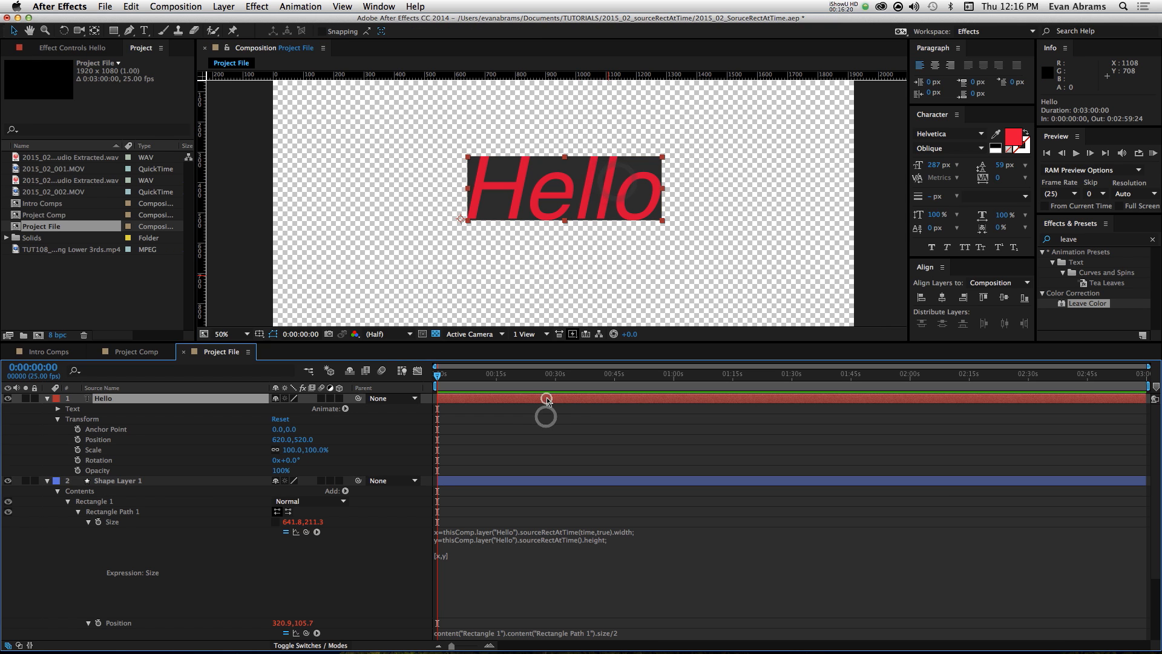
double_click(547, 400)
key("Right")
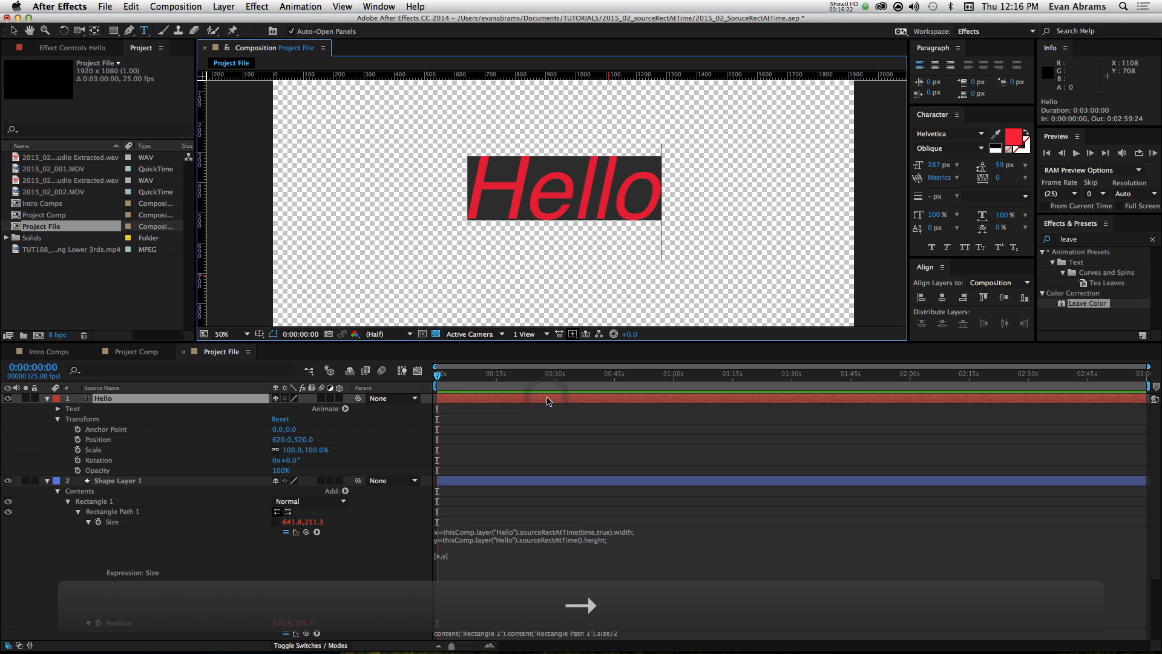
type("pea")
key("BackSpace")
type("ople")
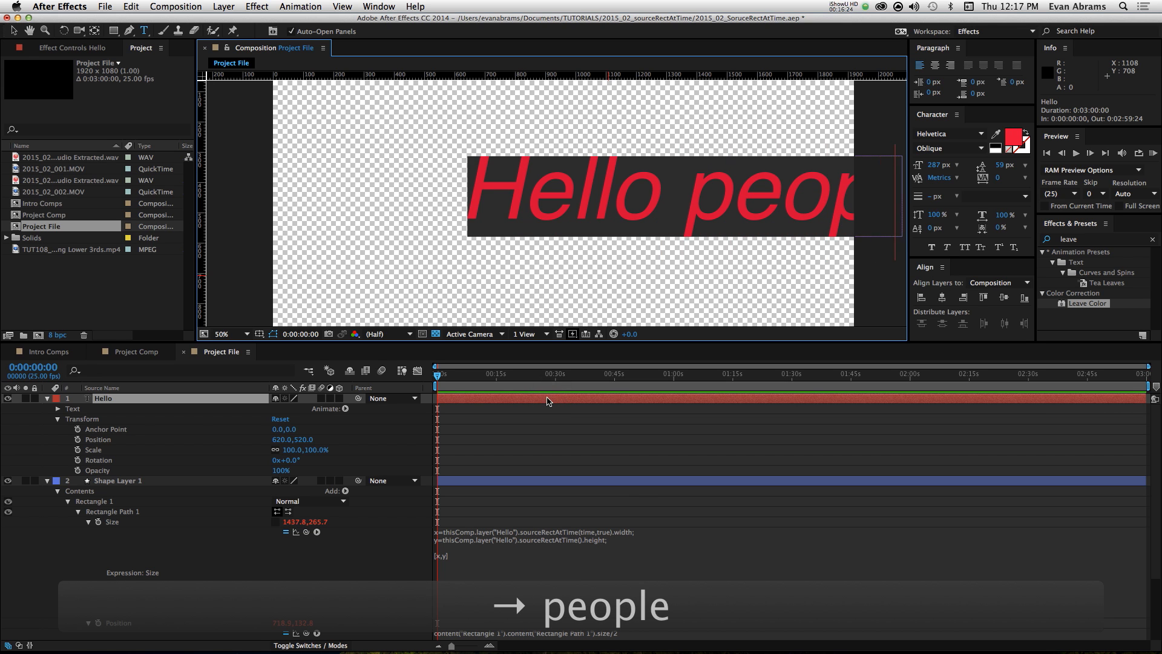
left_click(547, 400)
left_click(558, 413)
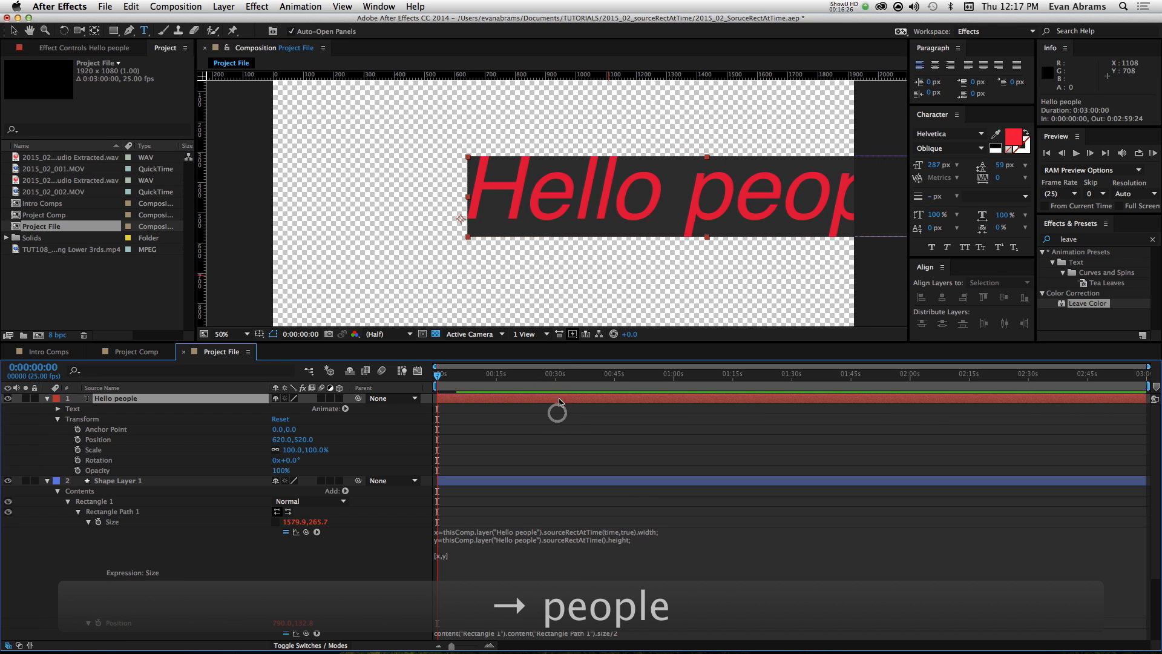
Step: Move the text and shape layers together toward the frame's centre, placing the text at 170, 506
key("v")
left_click(502, 483, "shift")
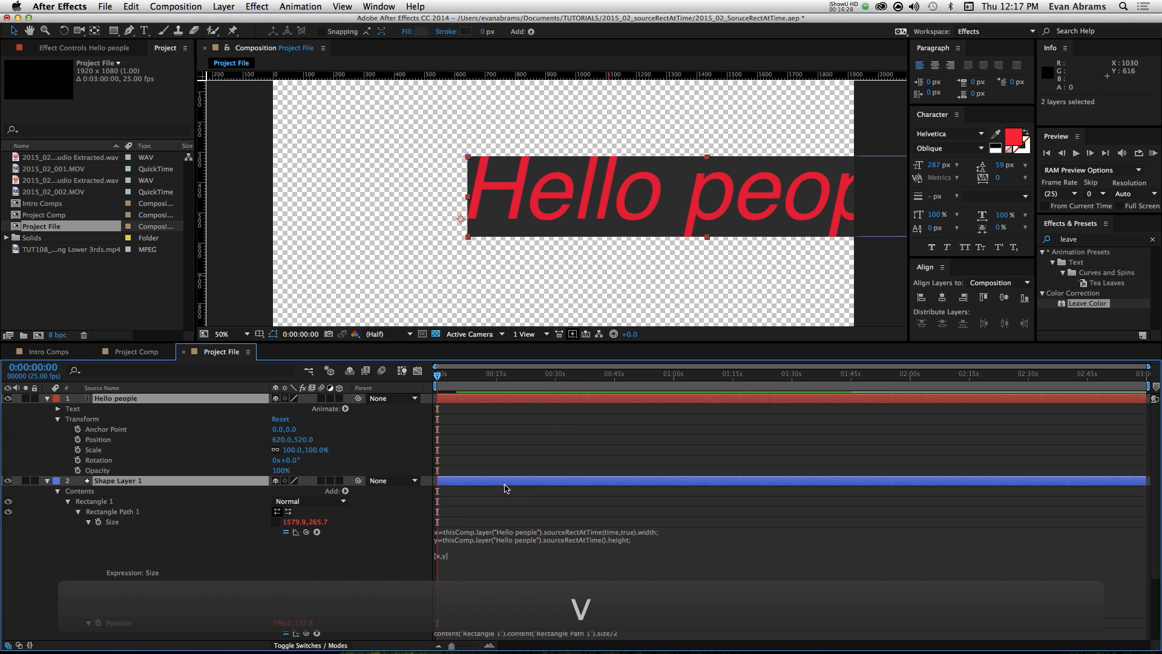
left_click_drag(564, 206, 461, 204)
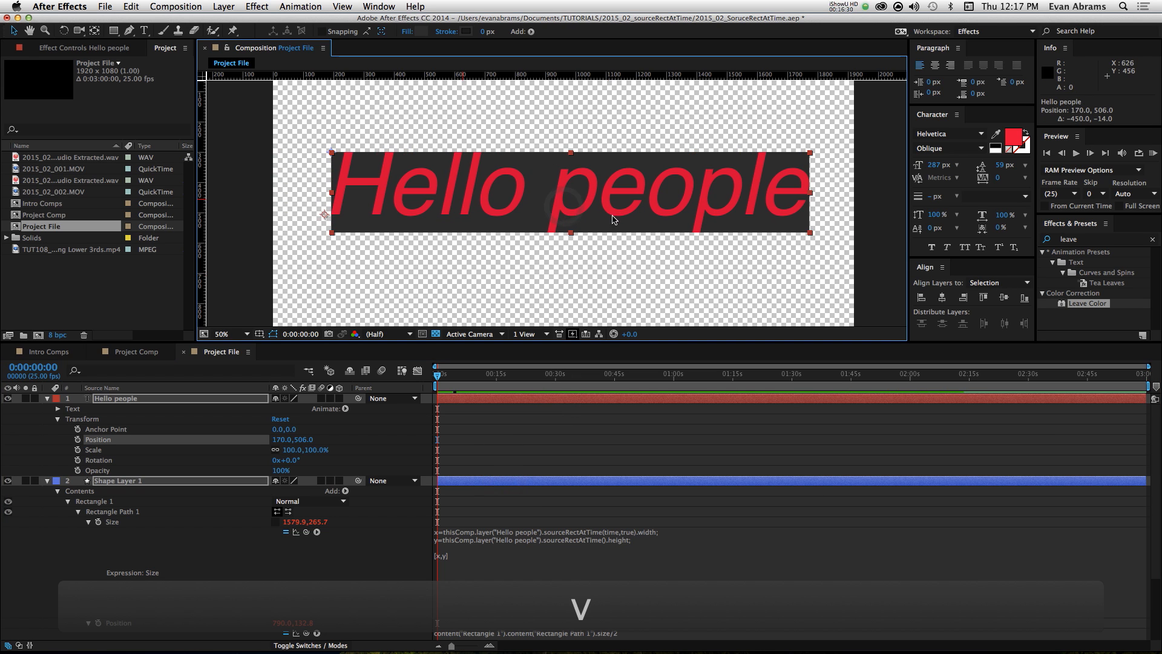
left_click(598, 245)
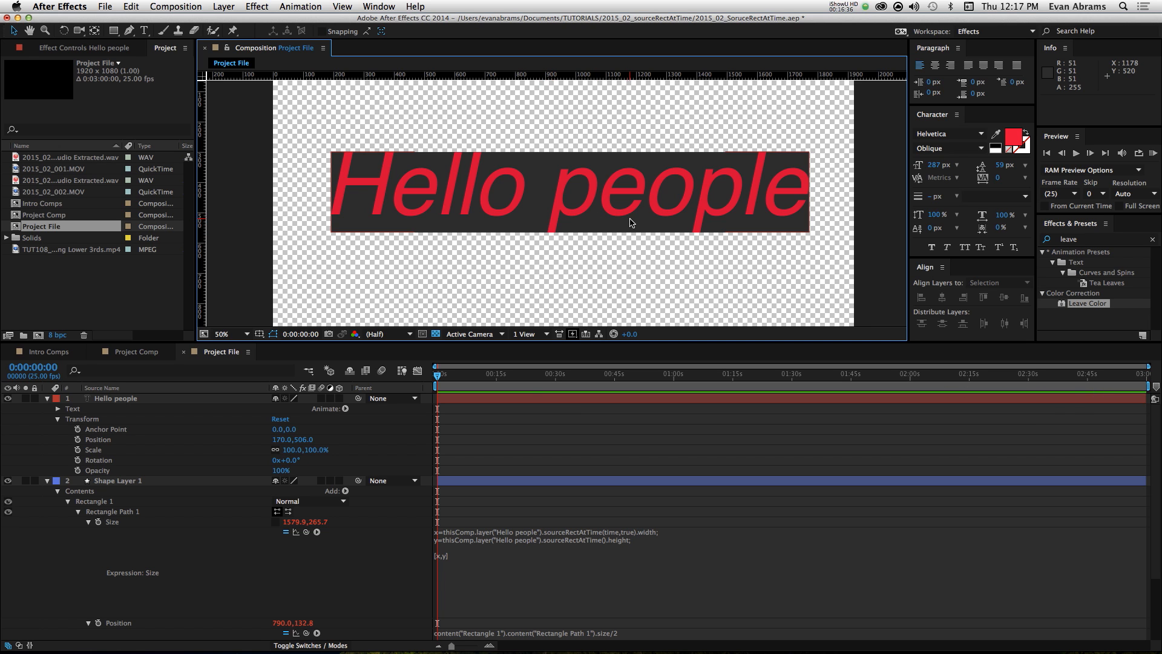
Step: Place a horizontal guide at position 508 along the text layer's baseline
left_click(477, 480)
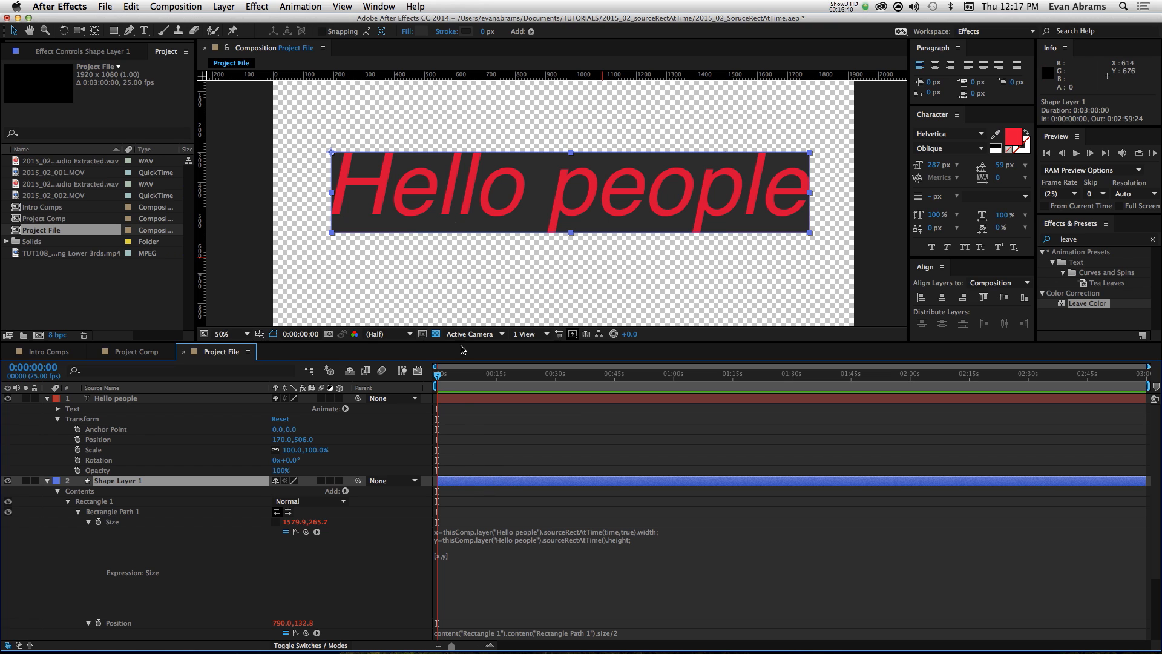
left_click(458, 398)
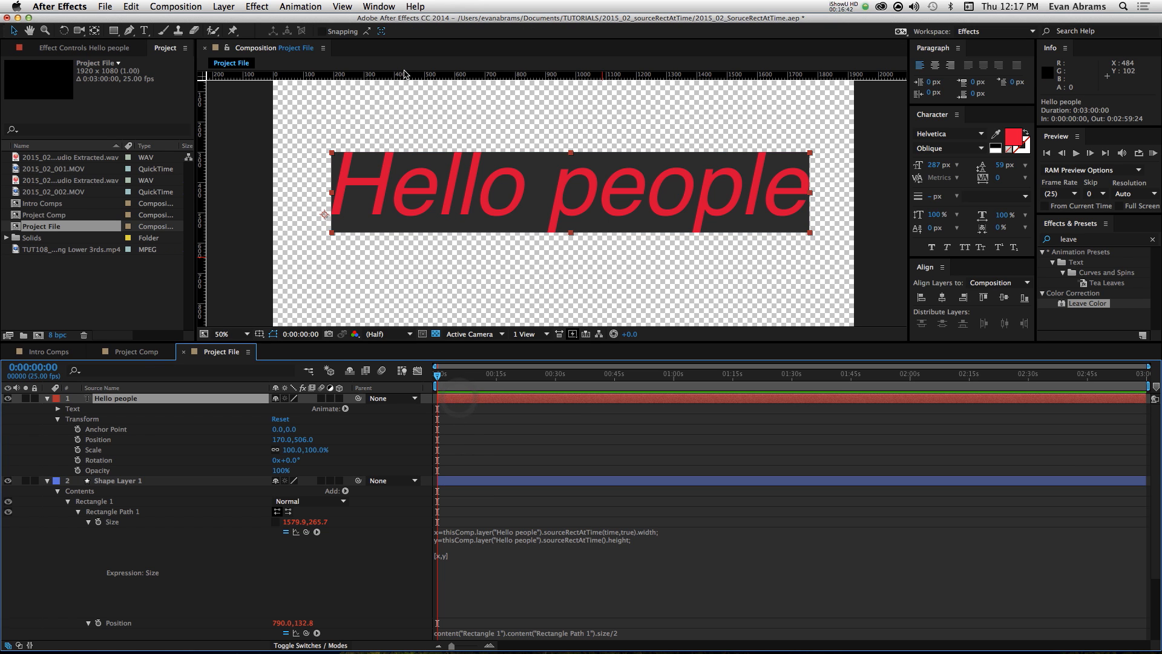
left_click_drag(405, 75, 388, 215)
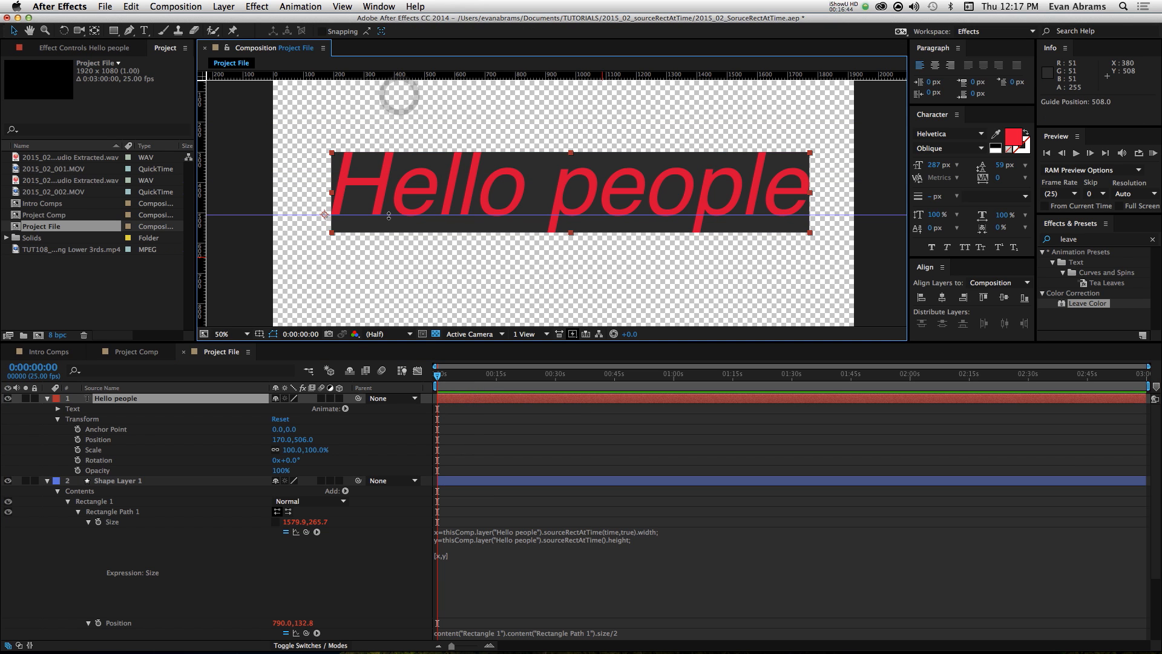
Step: Try shifting the rectangle's shape layer vertically against the baseline guide and bring it back behind the text at 192.6, 300.1
left_click(500, 414)
left_click(481, 480)
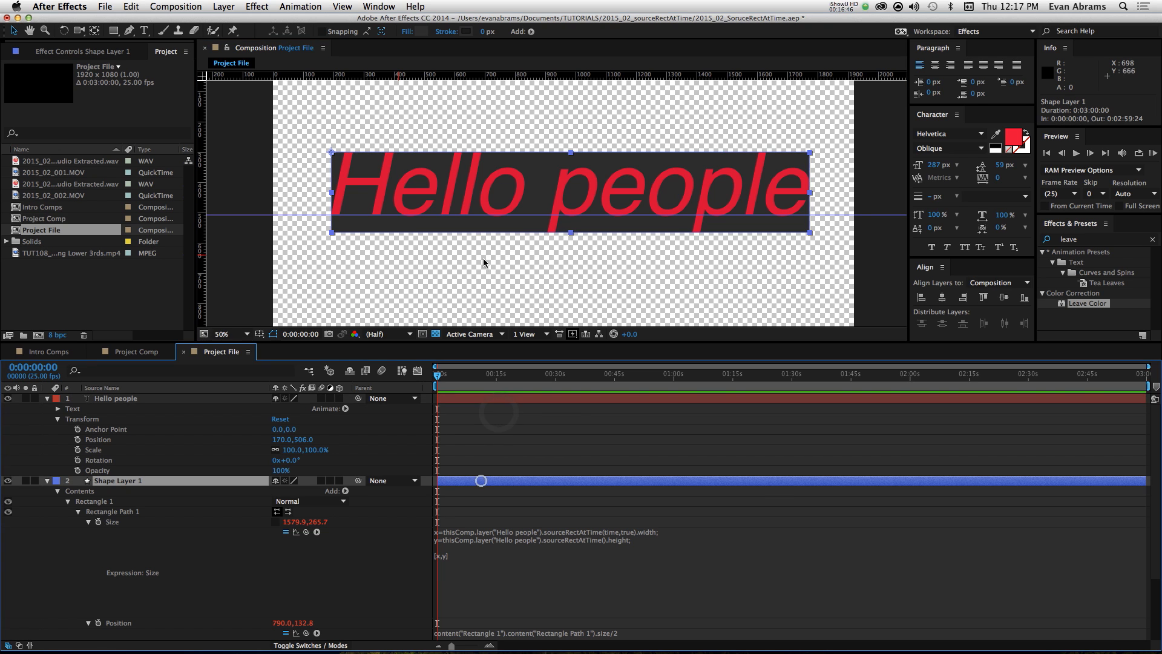
left_click_drag(409, 204, 410, 186)
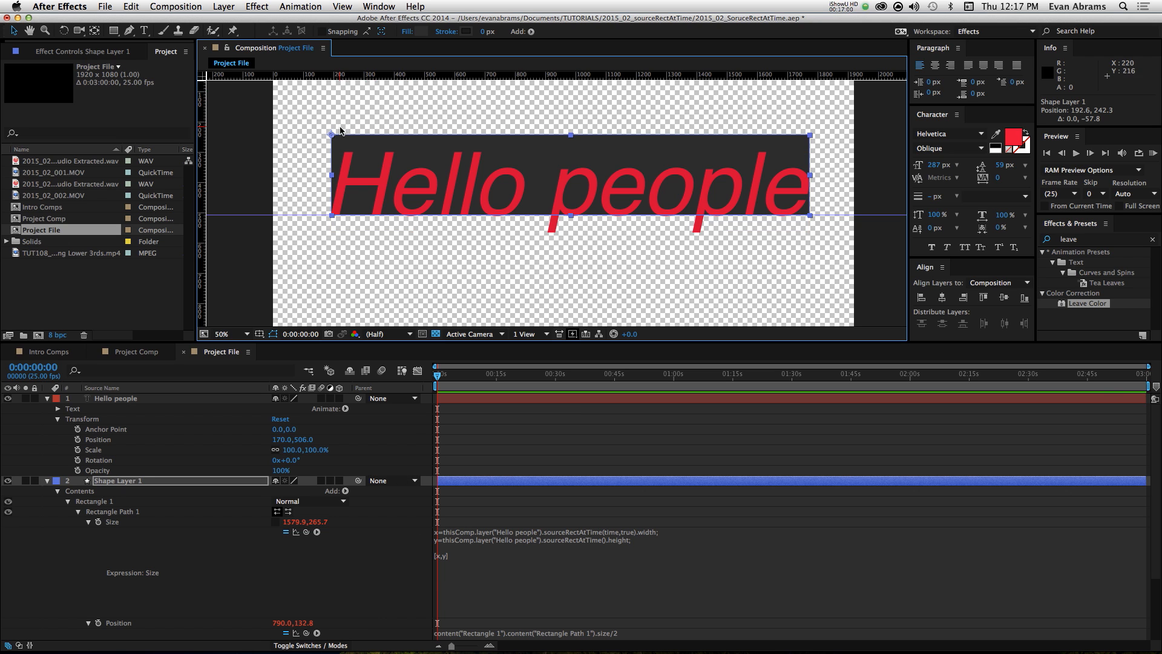
left_click(497, 472)
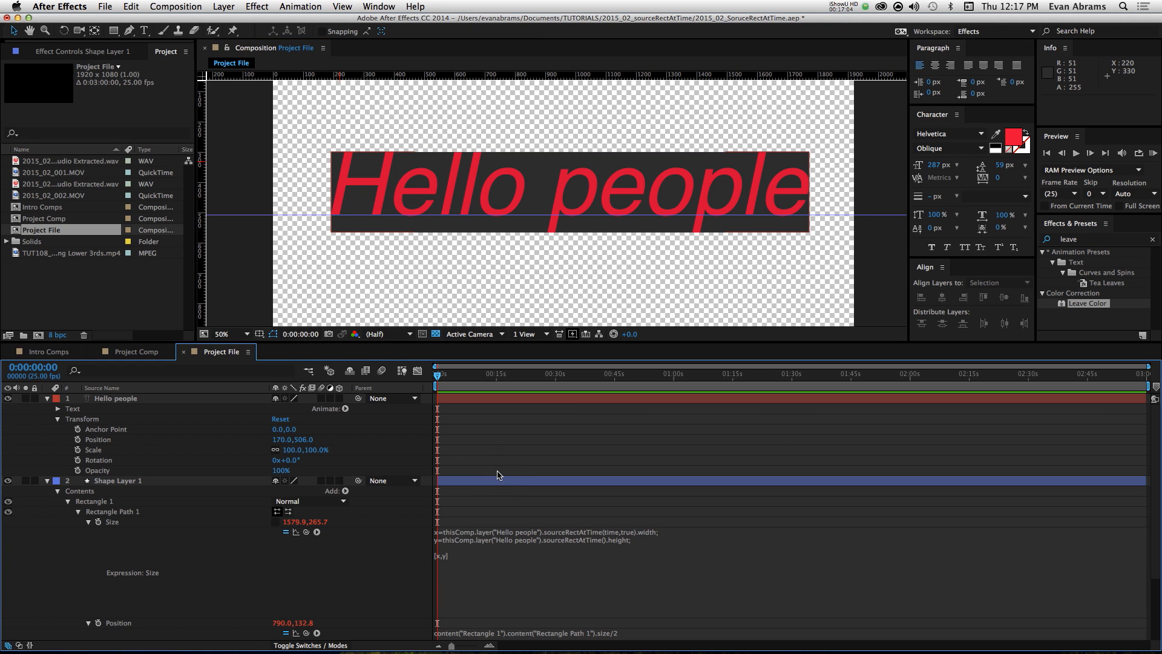
Step: Add a Scale animator to the "Hello people" text layer and set its scale to 0%
left_click(433, 183)
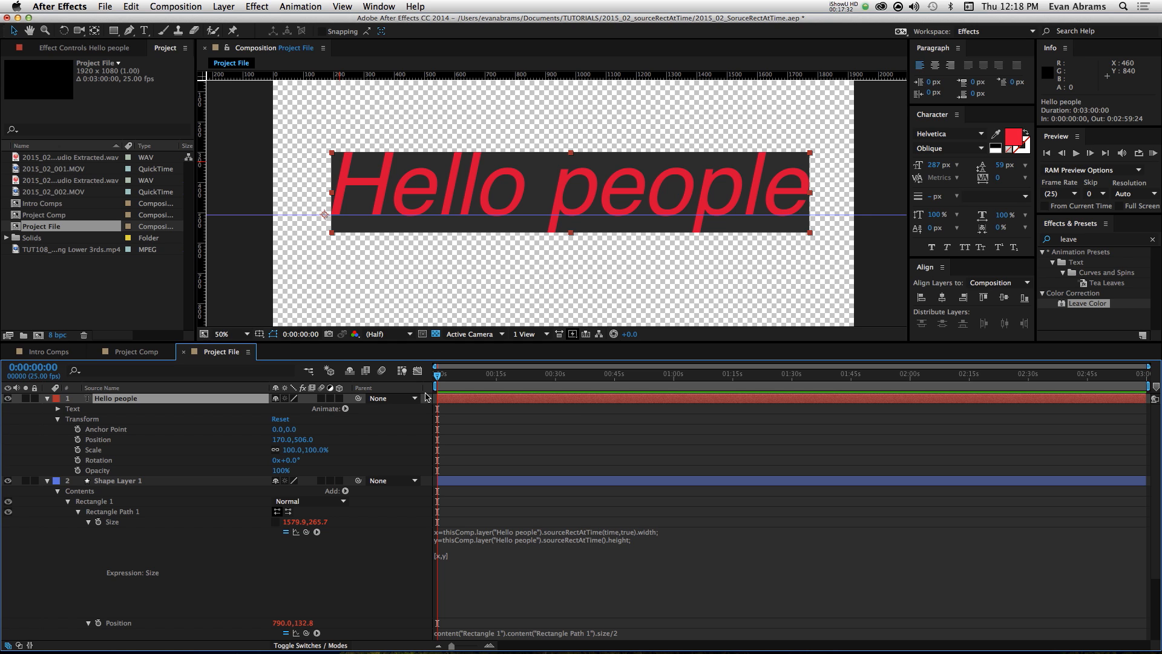
left_click_drag(472, 382, 430, 390)
left_click(345, 409)
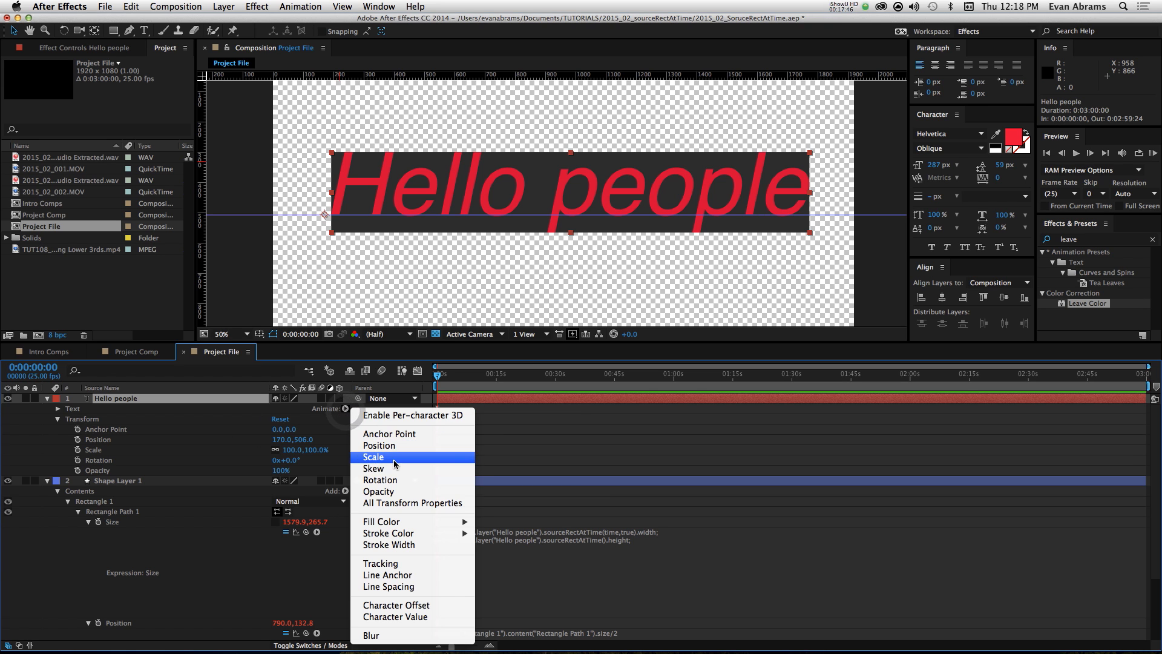
left_click(399, 457)
left_click(291, 470)
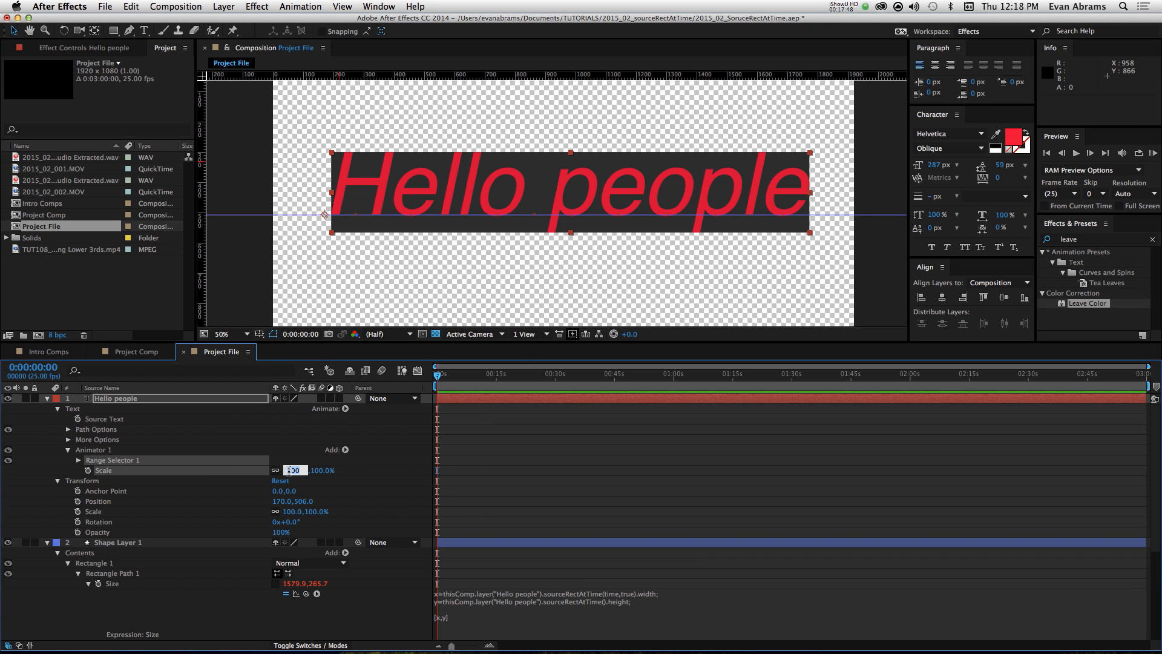
type("0")
key("Return")
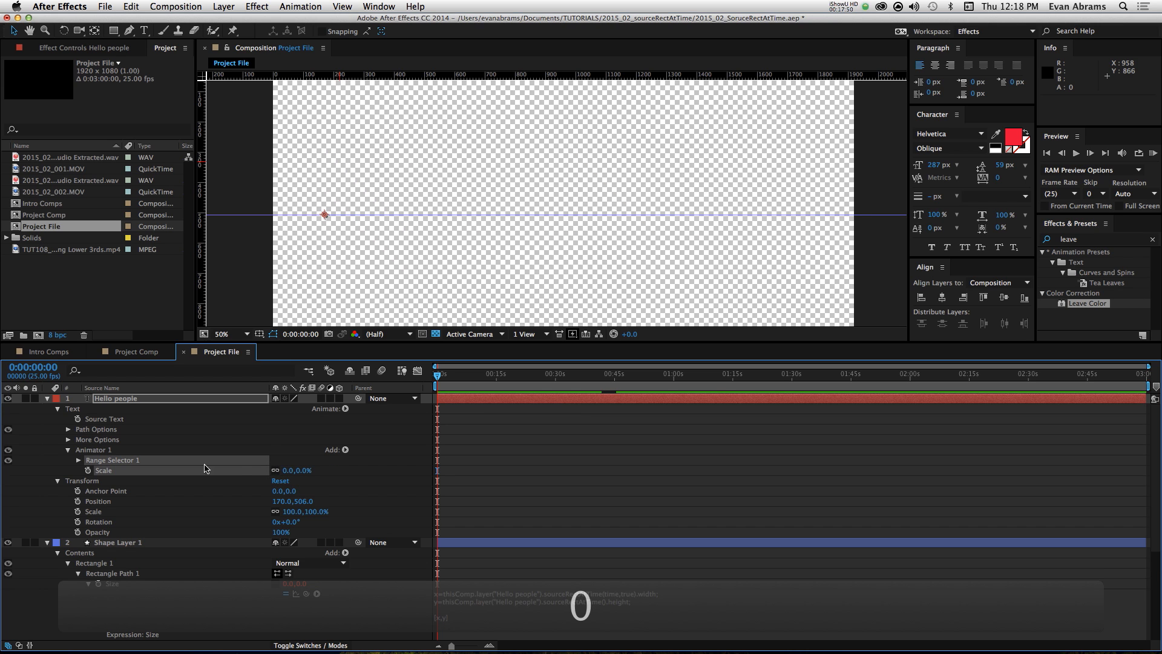
Step: Keyframe the Range Selector's Start from 0% at the first frame to 100% at 0:00:09:02
left_click(78, 460)
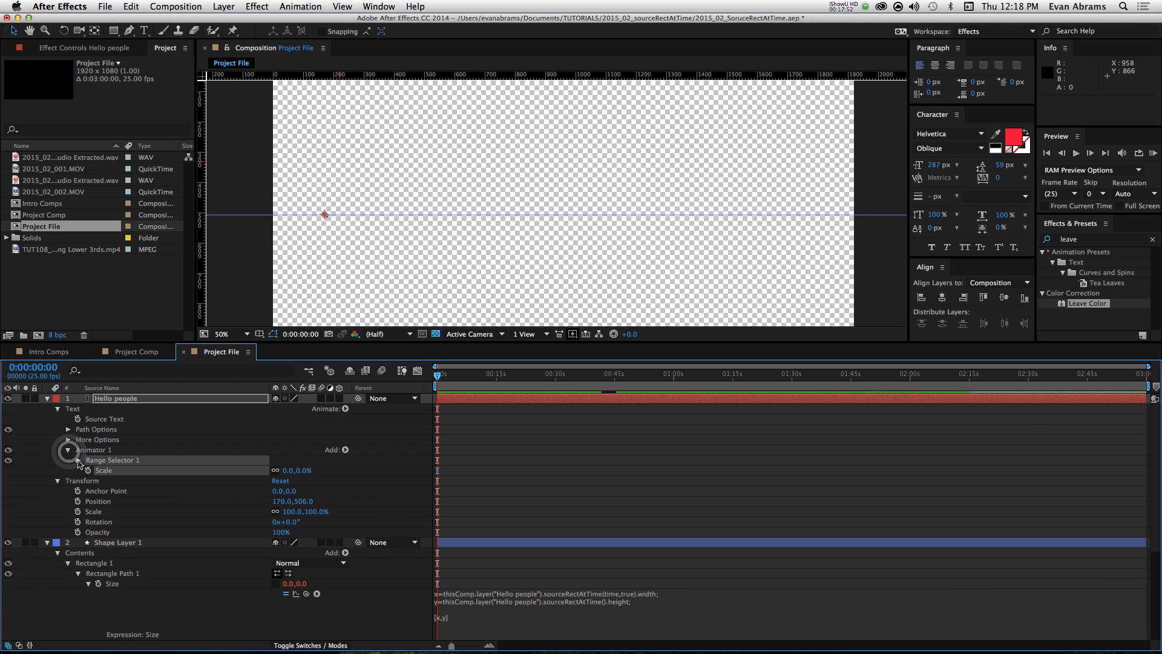
left_click_drag(280, 480, 396, 491)
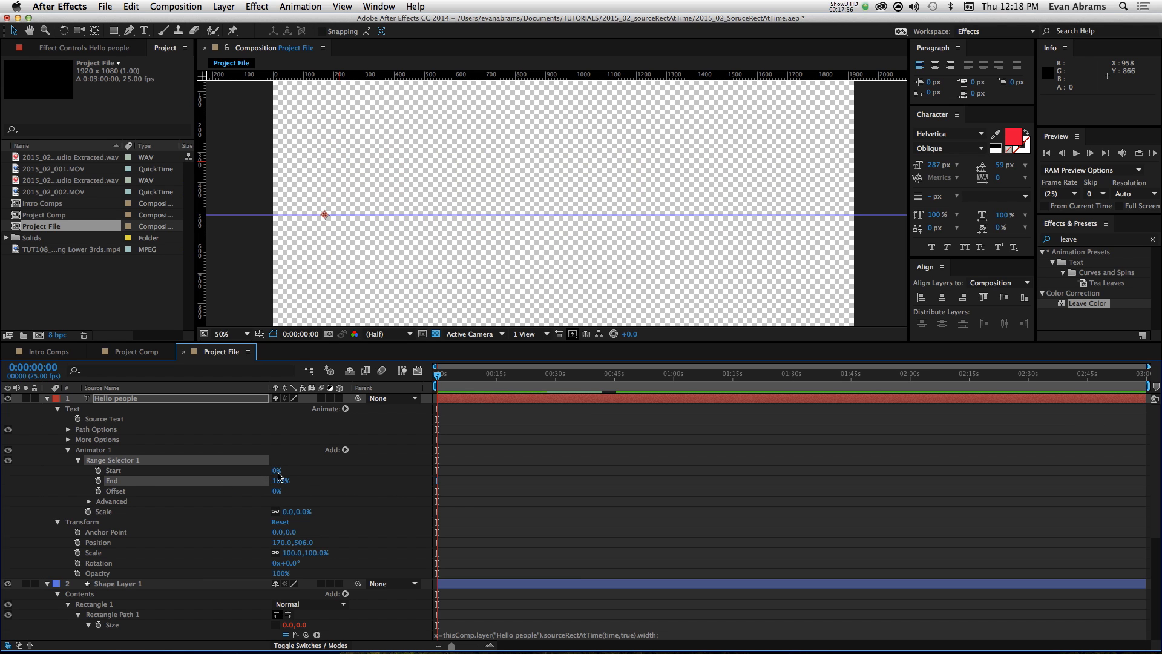
left_click_drag(276, 471, 212, 472)
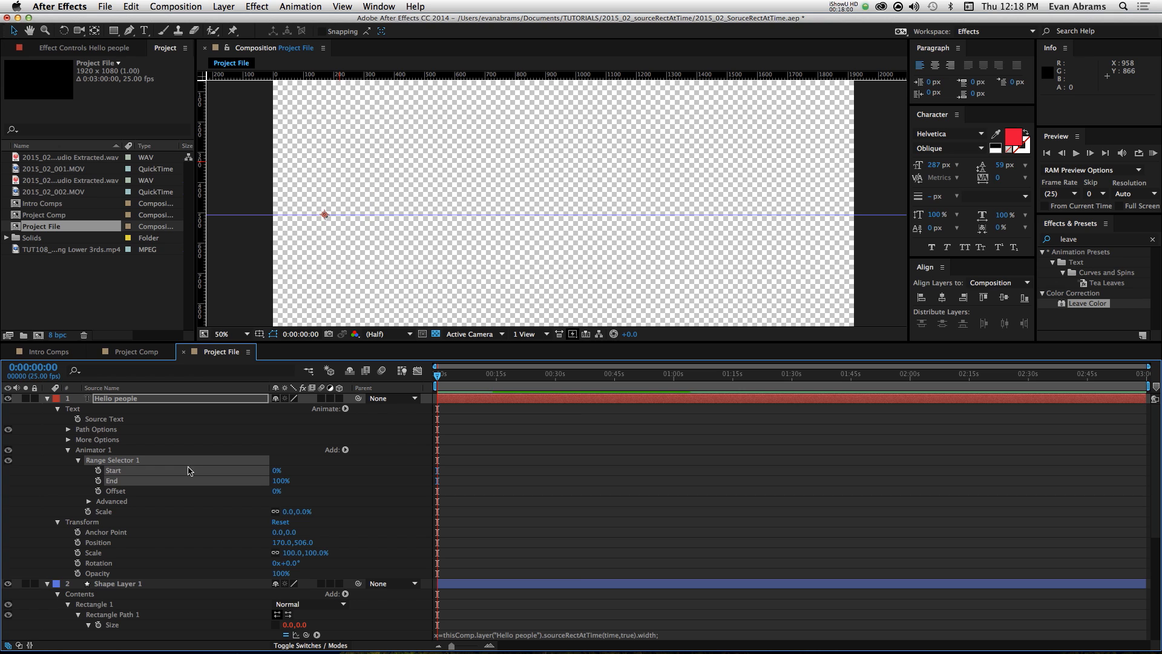
left_click(99, 470)
left_click(472, 375)
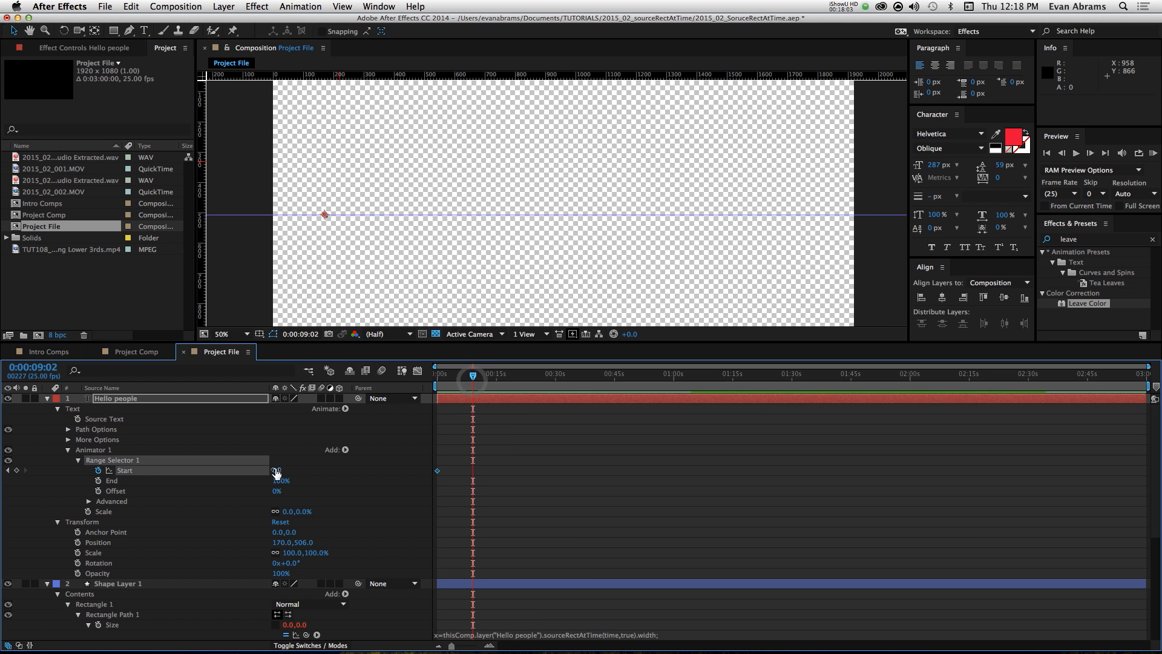
left_click_drag(275, 472, 285, 472)
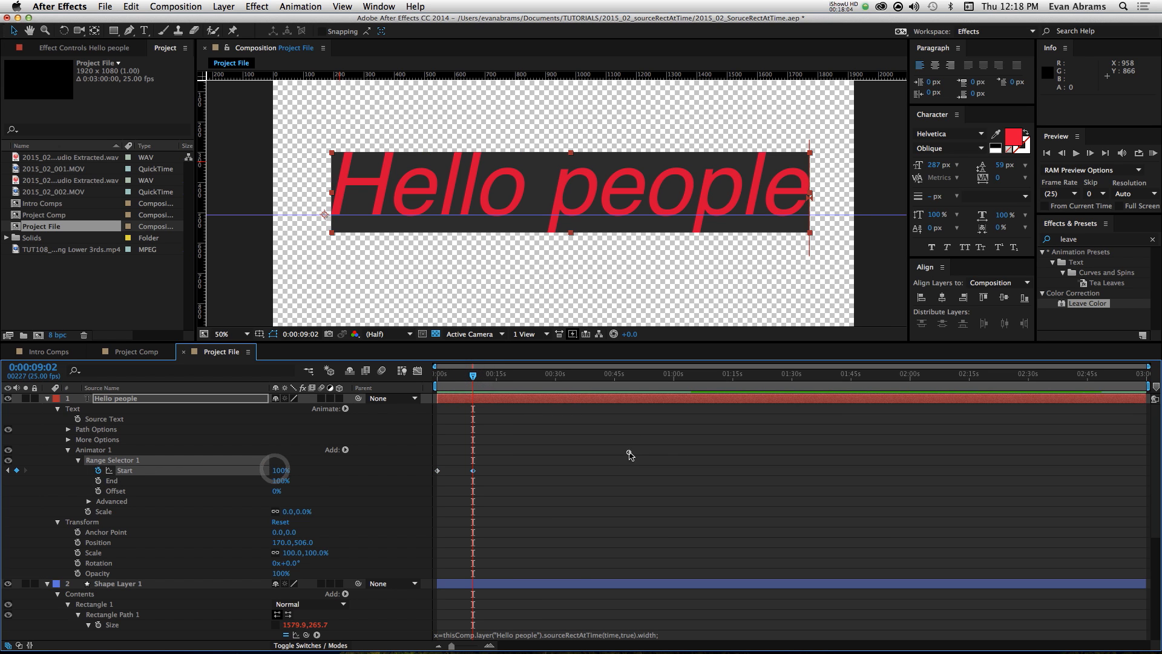
Step: Preview the text scale animation from the first frame
left_click(628, 452)
left_click(463, 378)
left_click_drag(453, 385, 435, 385)
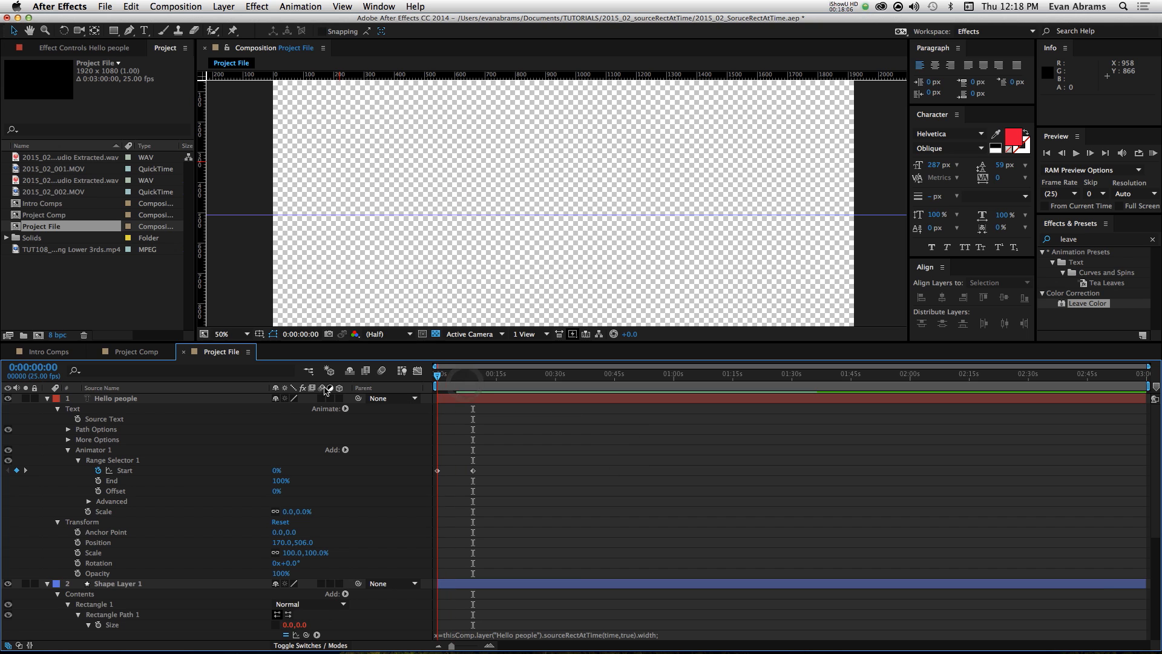
key("space")
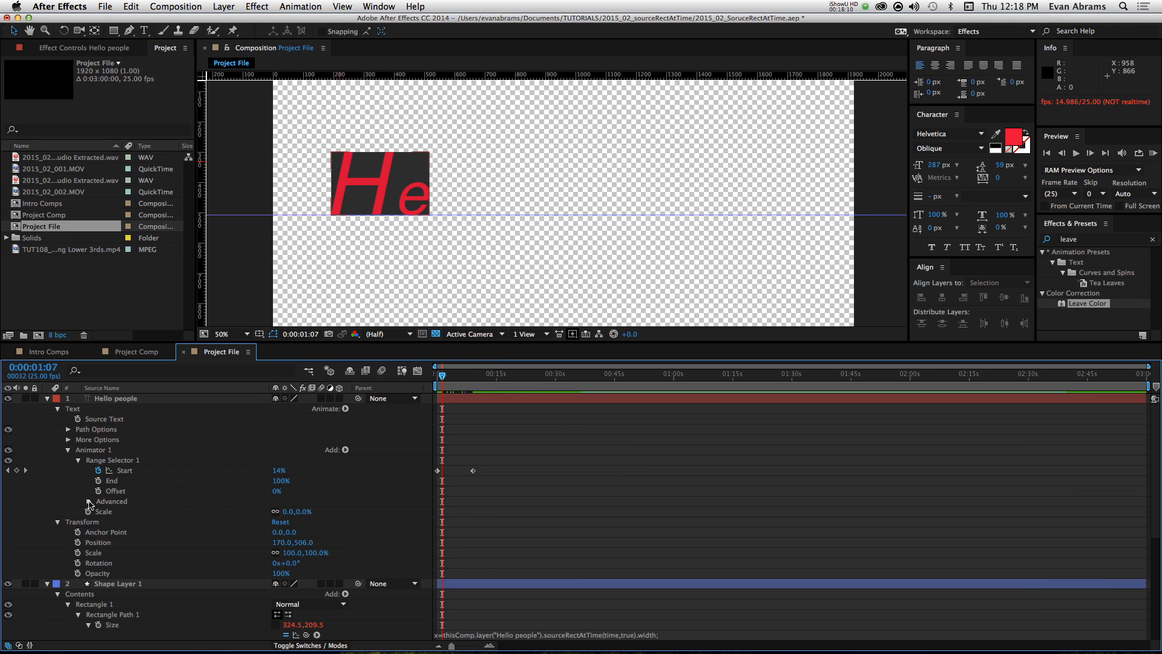
Step: Set the Range Selector's advanced Smoothness to 0% and preview the animation from the start
left_click(89, 501)
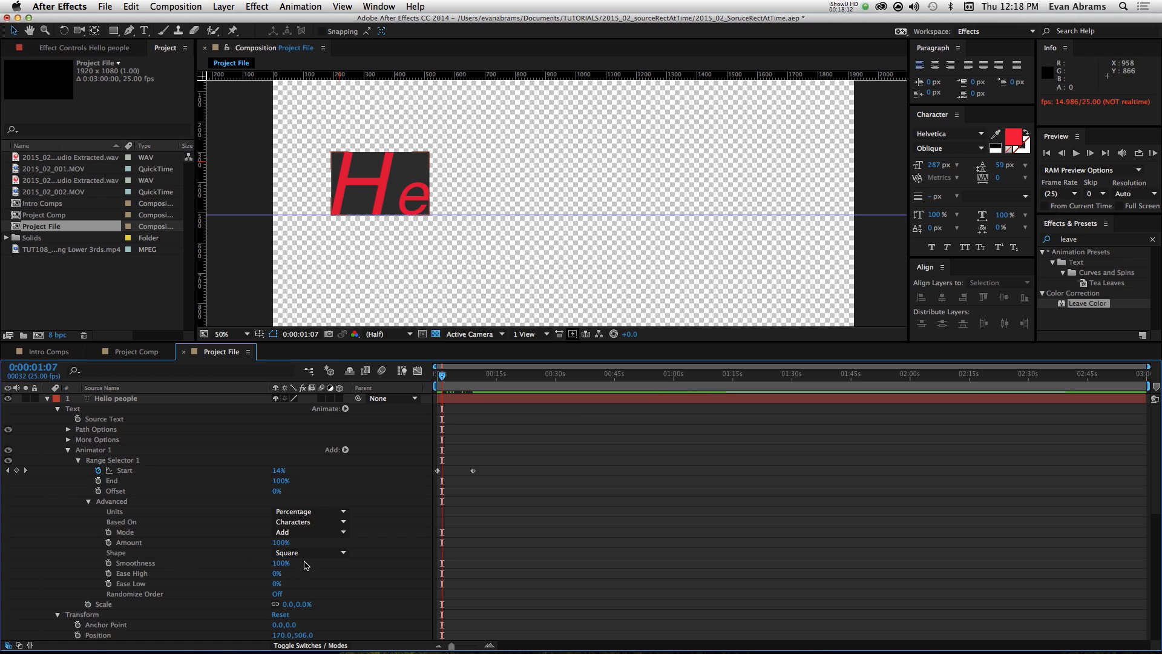
left_click_drag(285, 572, 242, 571)
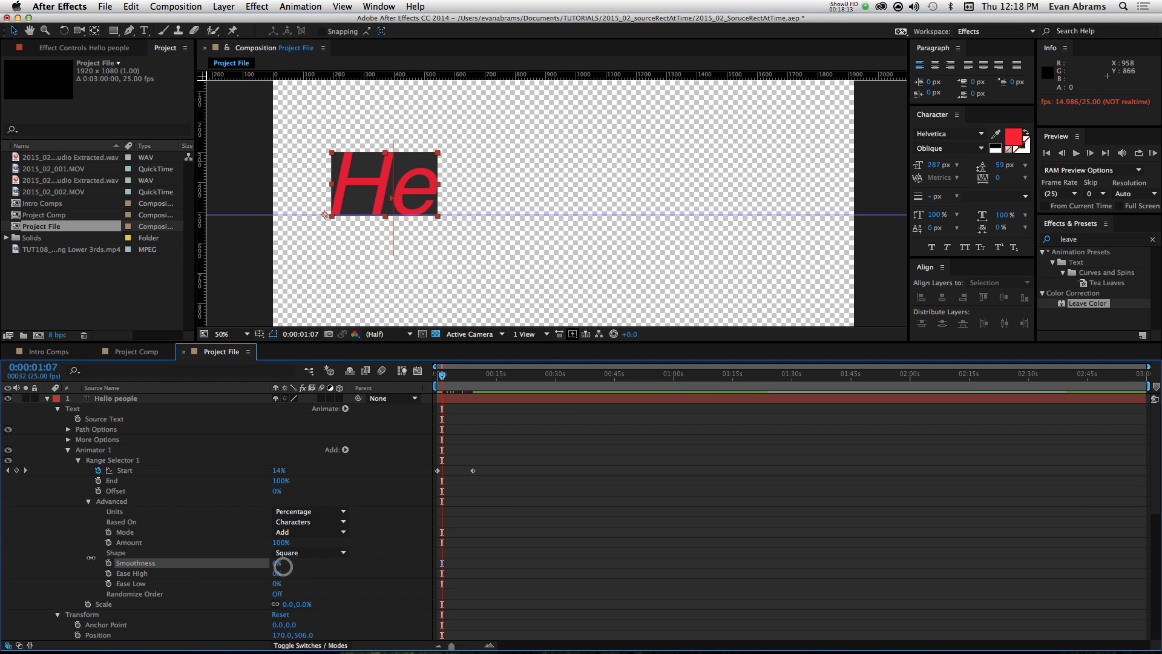
left_click(428, 385)
key("KP_0")
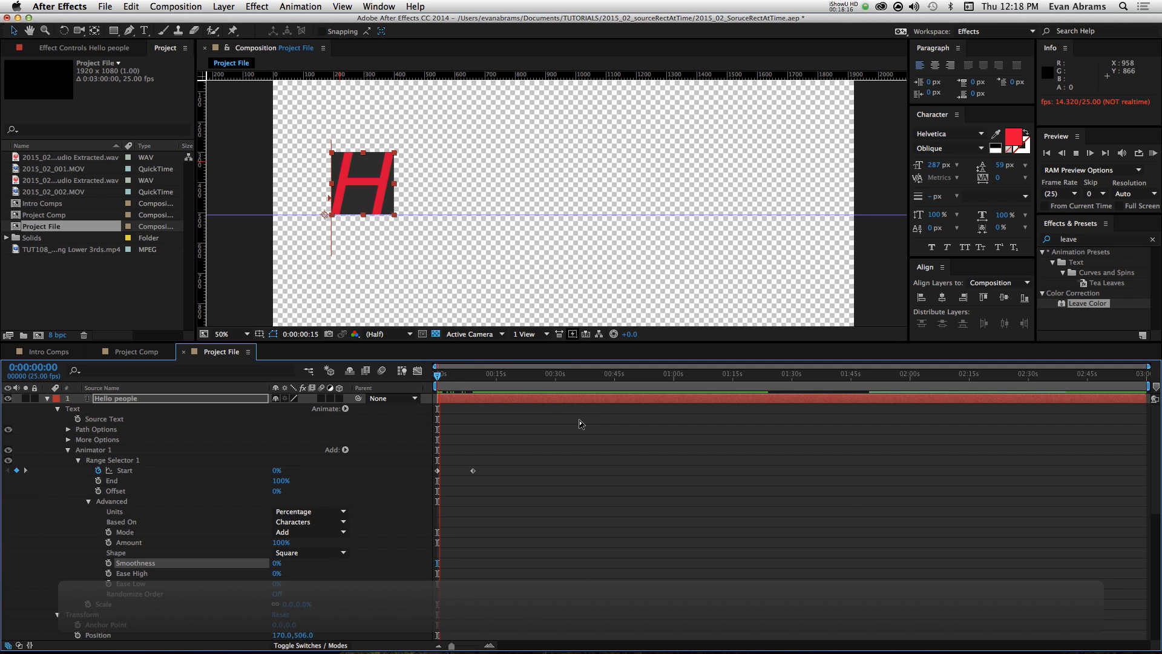
Step: Move the second Start keyframe earlier, to about 4 seconds, and preview the faster animation from the start
left_click_drag(472, 470, 454, 473)
left_click(468, 466)
left_click_drag(445, 375, 406, 382)
left_click(507, 451)
key("KP_0")
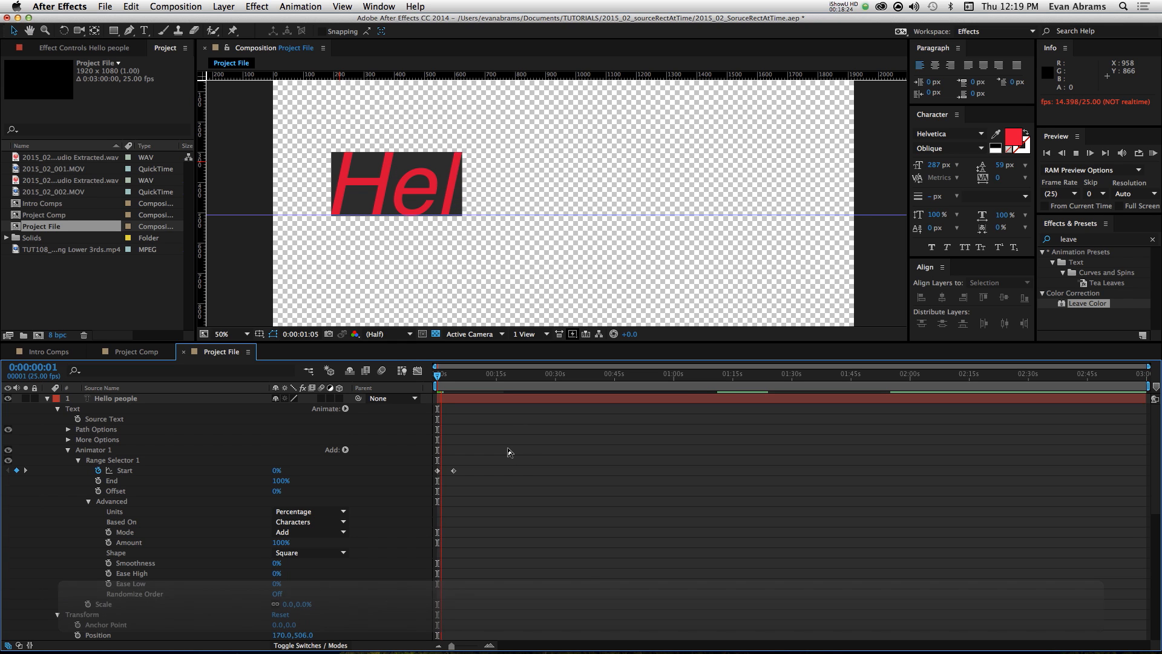
Step: Preview the text animation and scrub between its end and start to check how the box fits the text
key("space")
left_click_drag(445, 389, 456, 389)
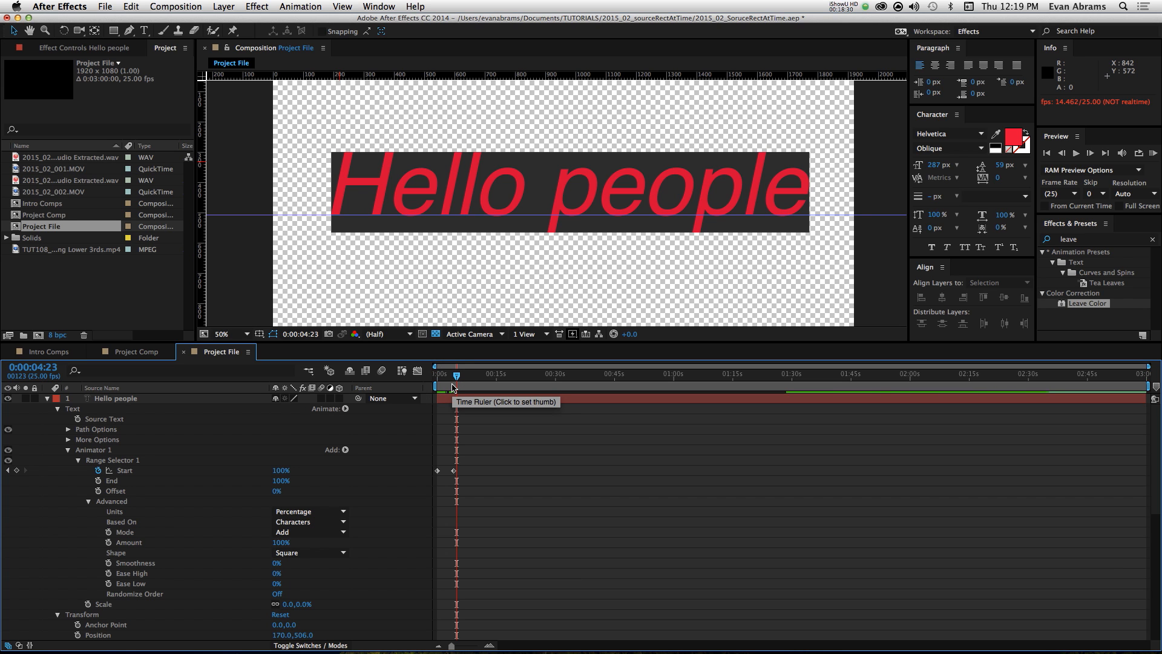
mouse_move(793, 214)
left_mouse_down()
mouse_move(788, 88)
mouse_move(777, 216)
left_mouse_up()
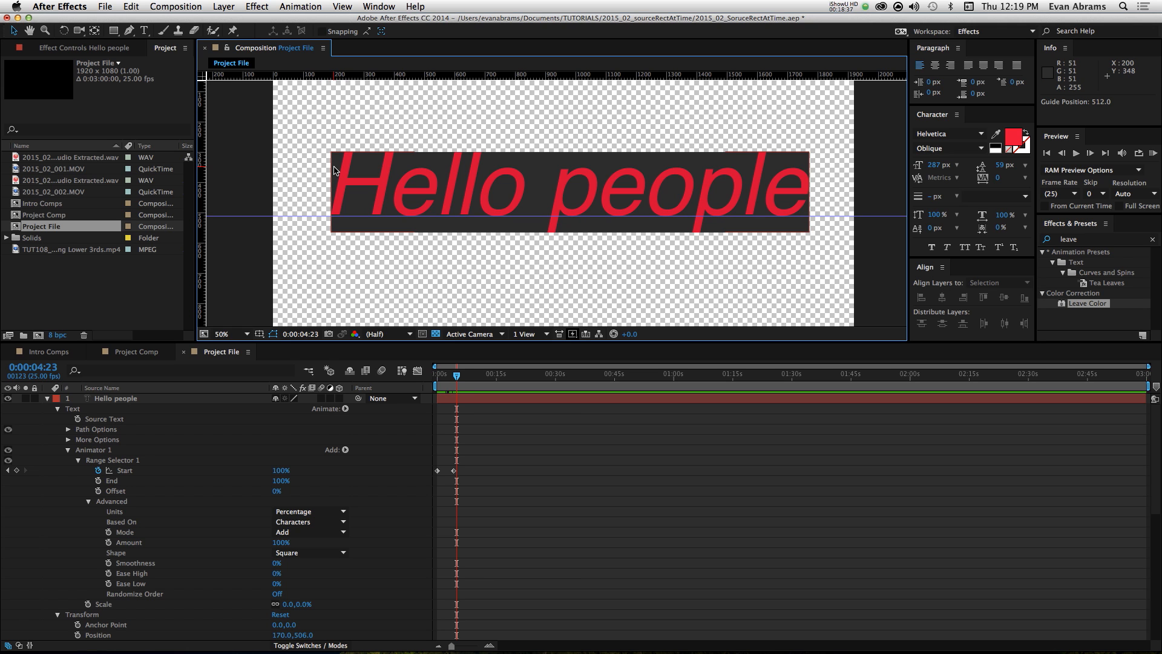
left_click_drag(446, 375, 440, 376)
Step: Collapse the Hello people and Shape Layer 1 layers and move both to start at 0:00:17:05
left_click(47, 398)
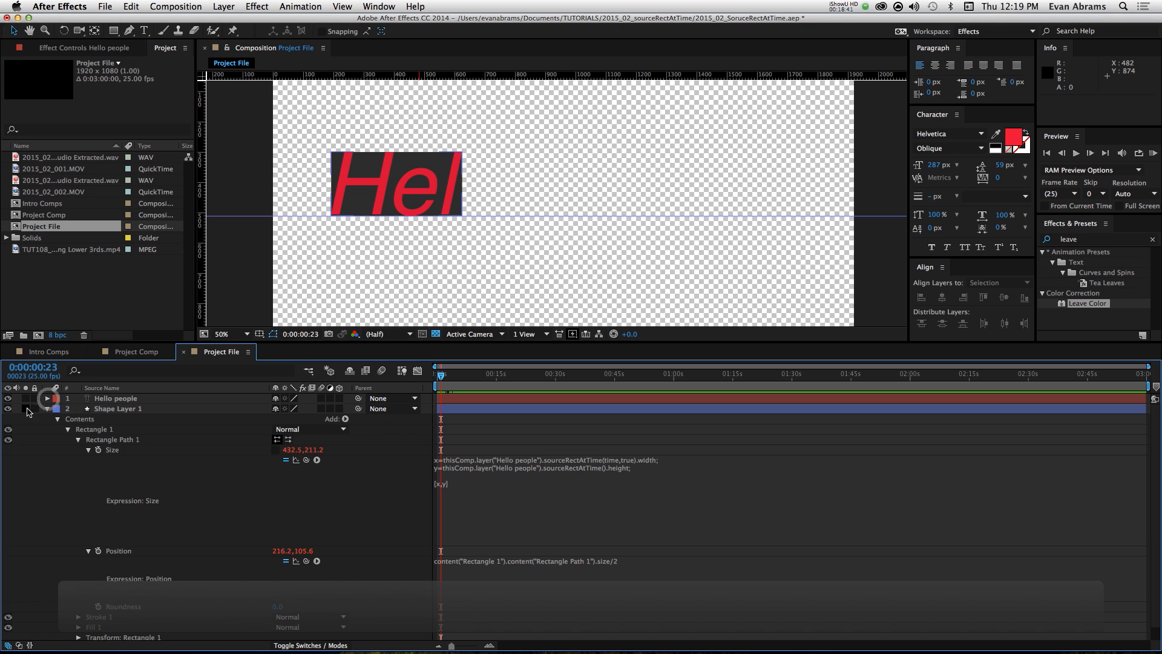
left_click(47, 409)
left_click_drag(161, 418, 149, 398)
left_click_drag(478, 400, 546, 401)
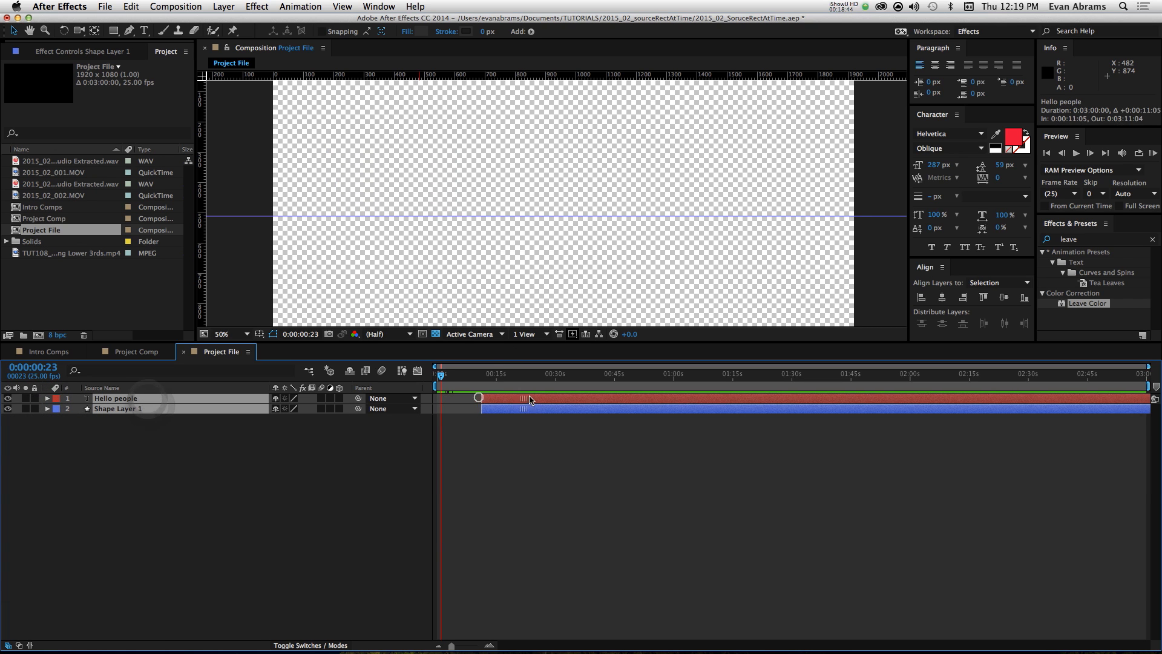
left_click(567, 496)
Step: Preview the delayed text and box animation from 0:00:15:24
left_click(500, 375)
key("space")
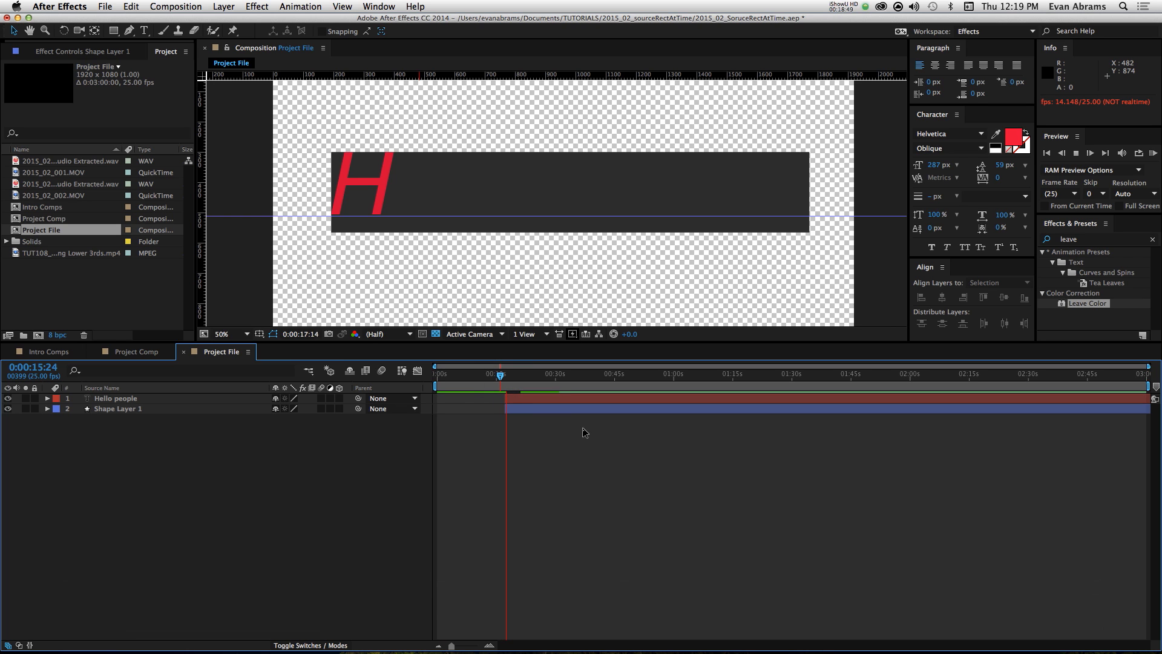
key("space")
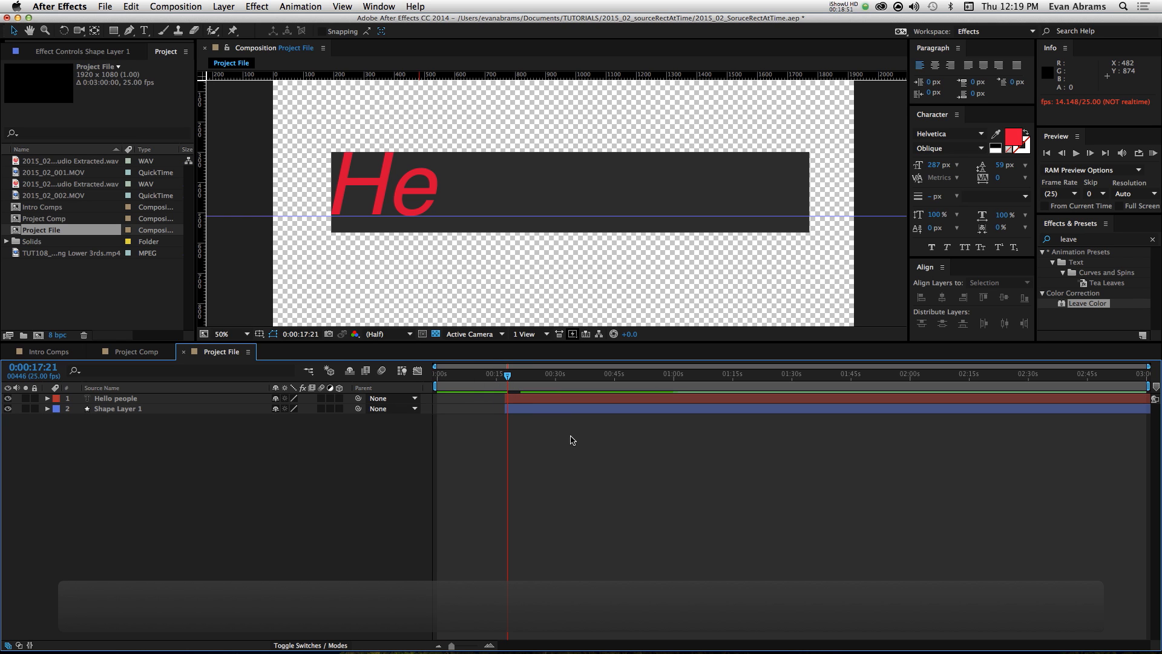
left_click(571, 440)
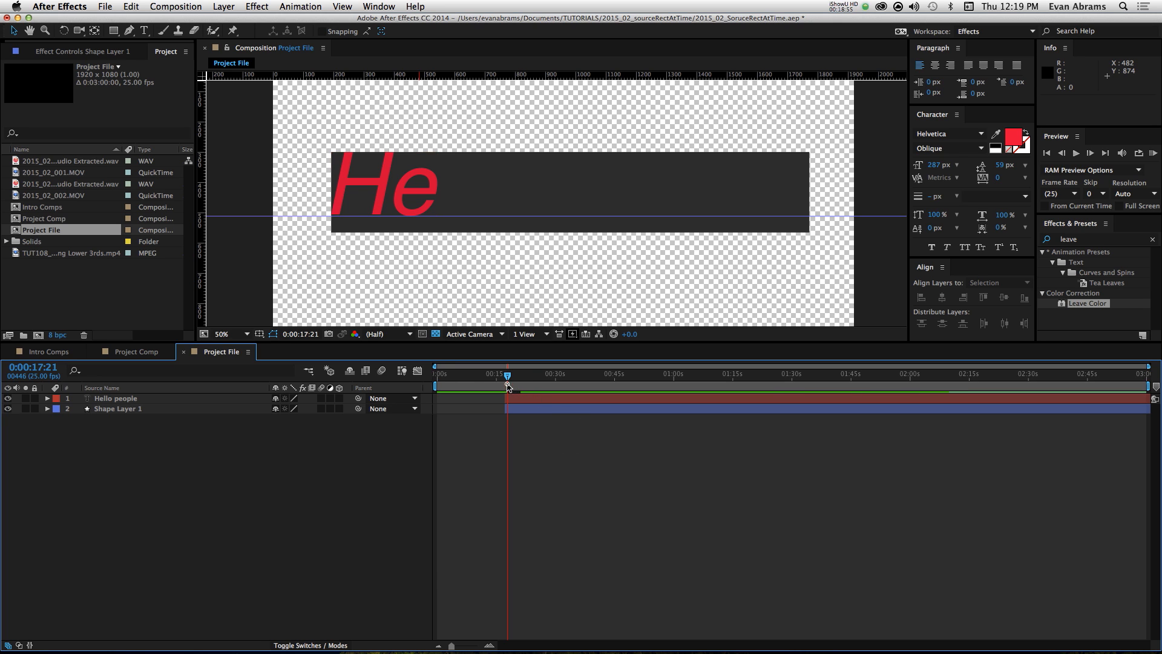
Step: Move both layers back to start at 0:00:00:00 and preview the animation
left_click_drag(507, 379, 436, 380)
left_click(545, 402)
left_click(541, 409, "shift")
left_click_drag(542, 406, 475, 403)
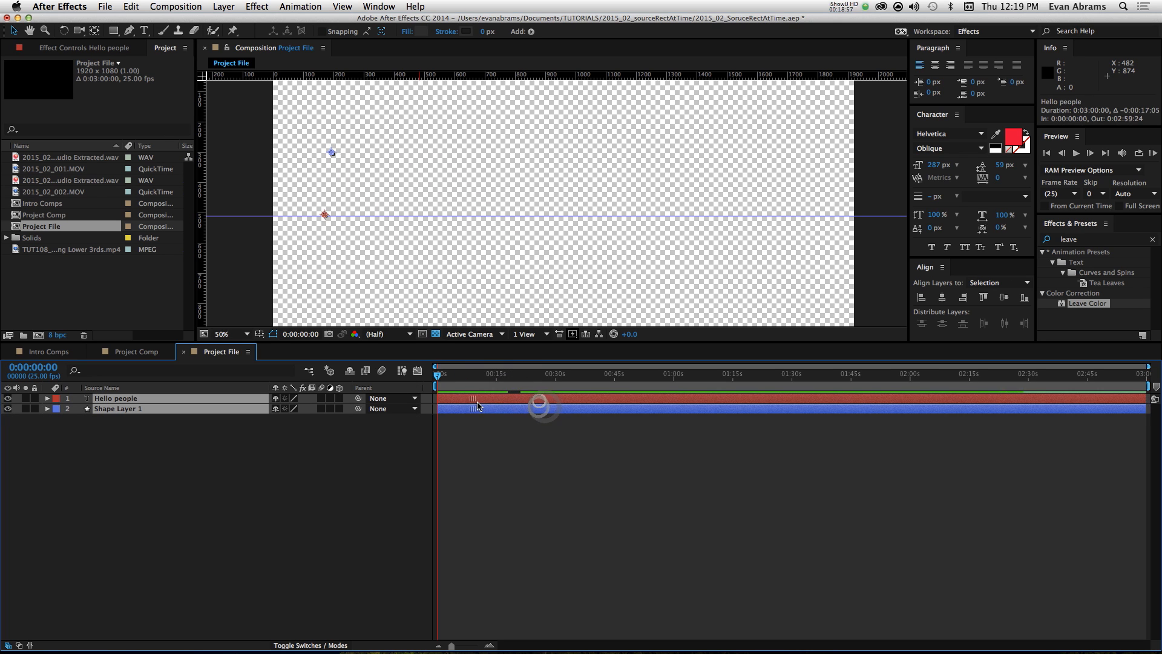
left_click(481, 418)
key("space")
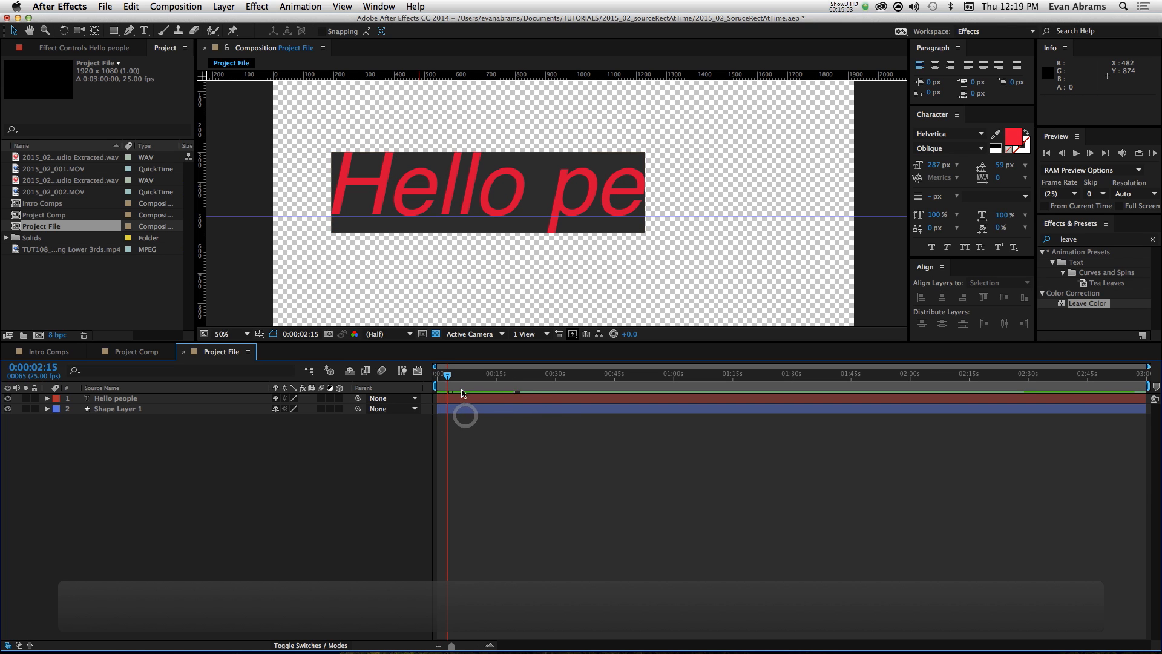
Step: Move both layers to start at 0:00:02:15 and preview the animation
left_click(458, 398)
left_click(465, 408, "shift")
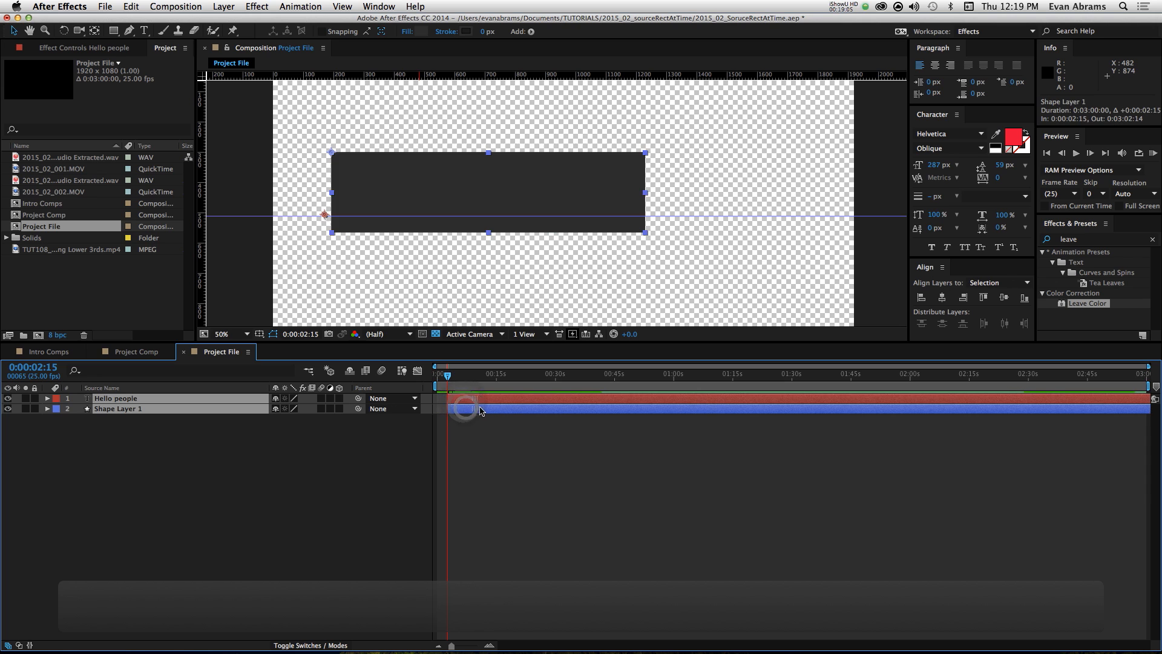
left_click(496, 424)
key("space")
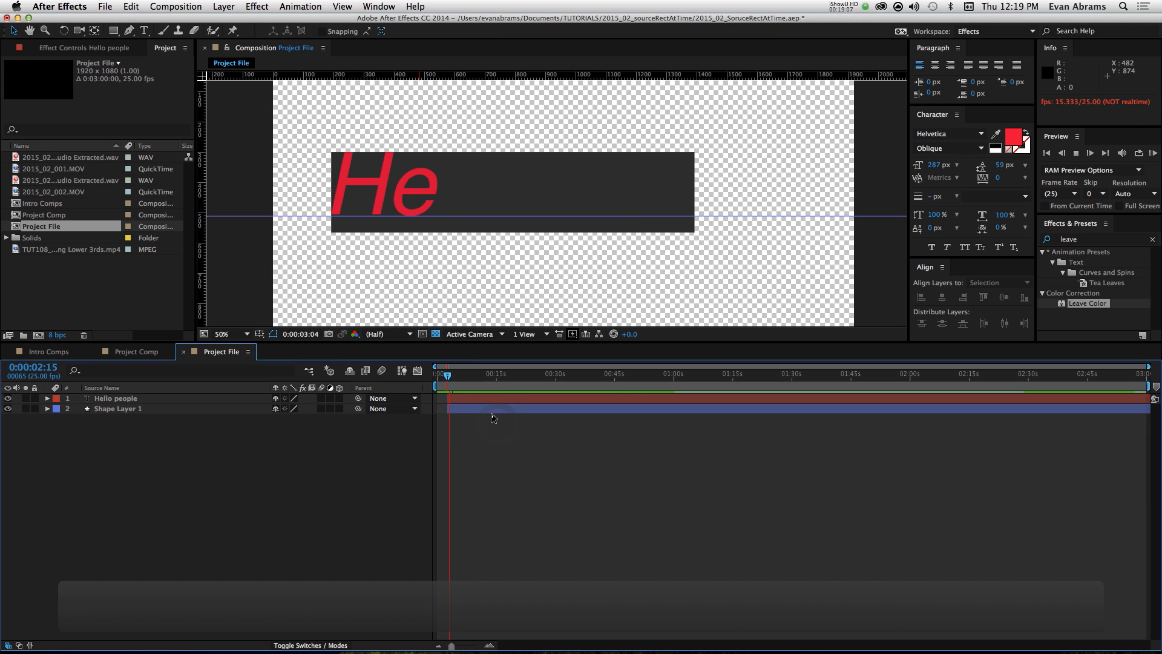
key("space")
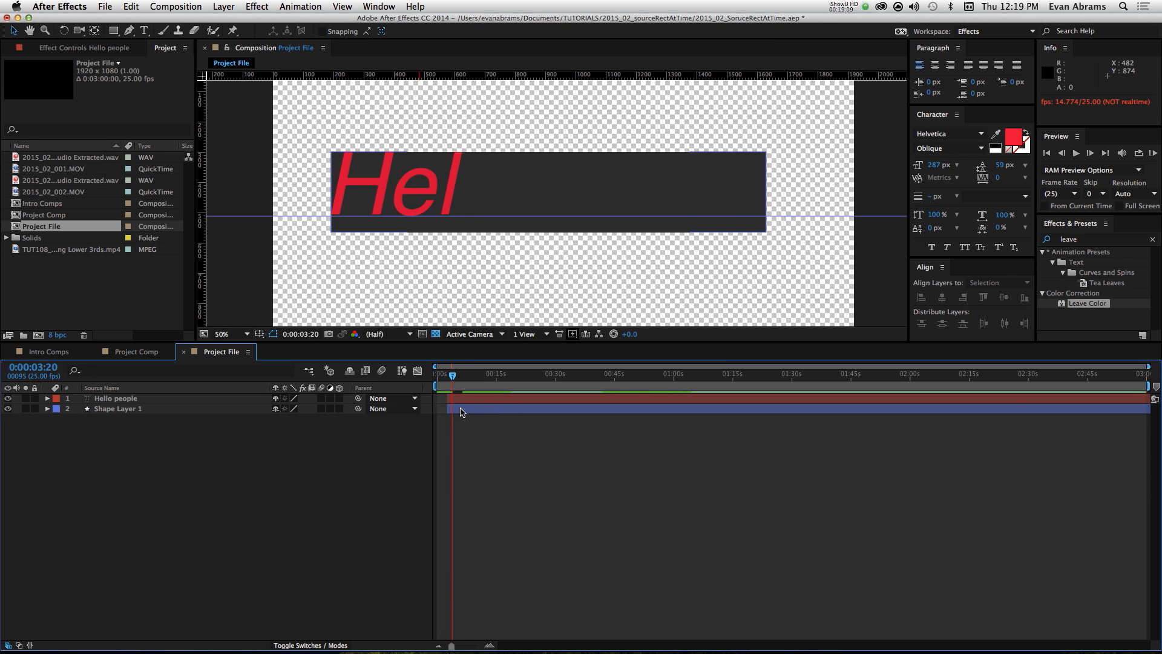
Step: Move both layers to start at 0:00:05:17 and preview the animation
left_click(448, 409)
left_click(455, 398, "shift")
left_click_drag(466, 399, 479, 406)
left_click(477, 415)
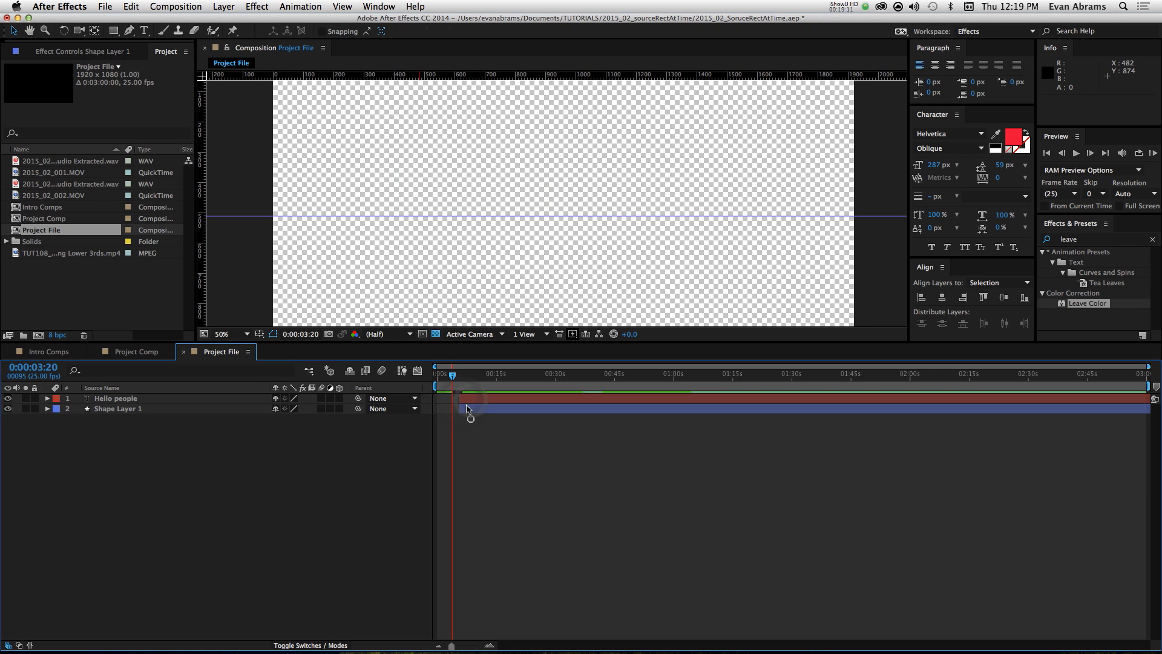
key("space")
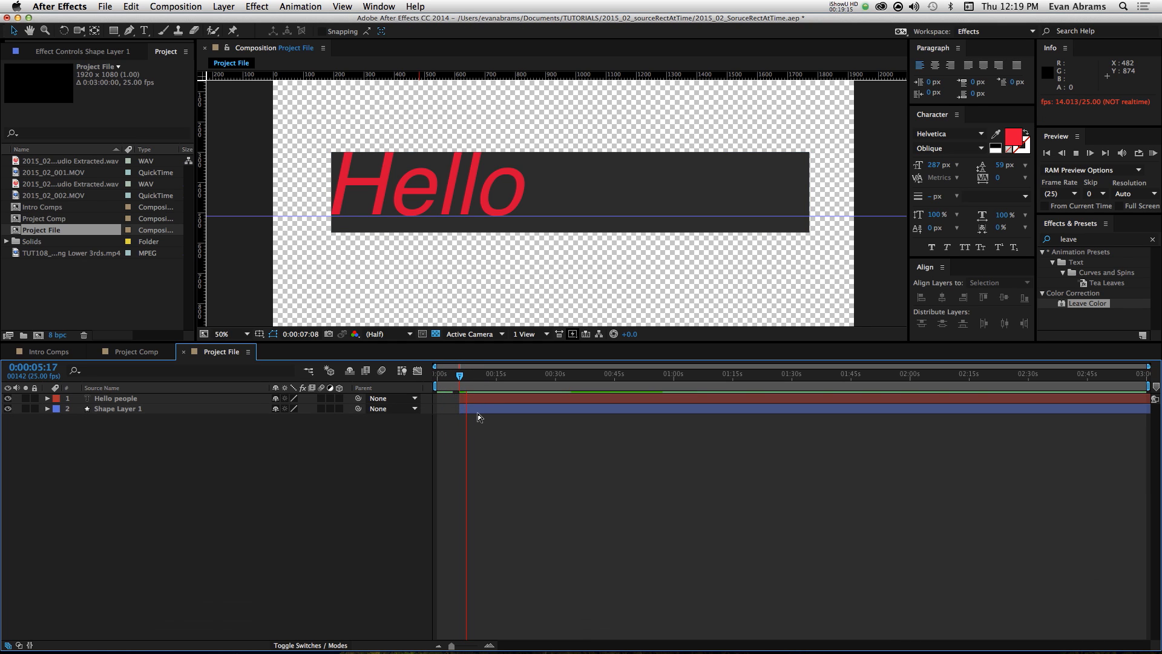
key("space")
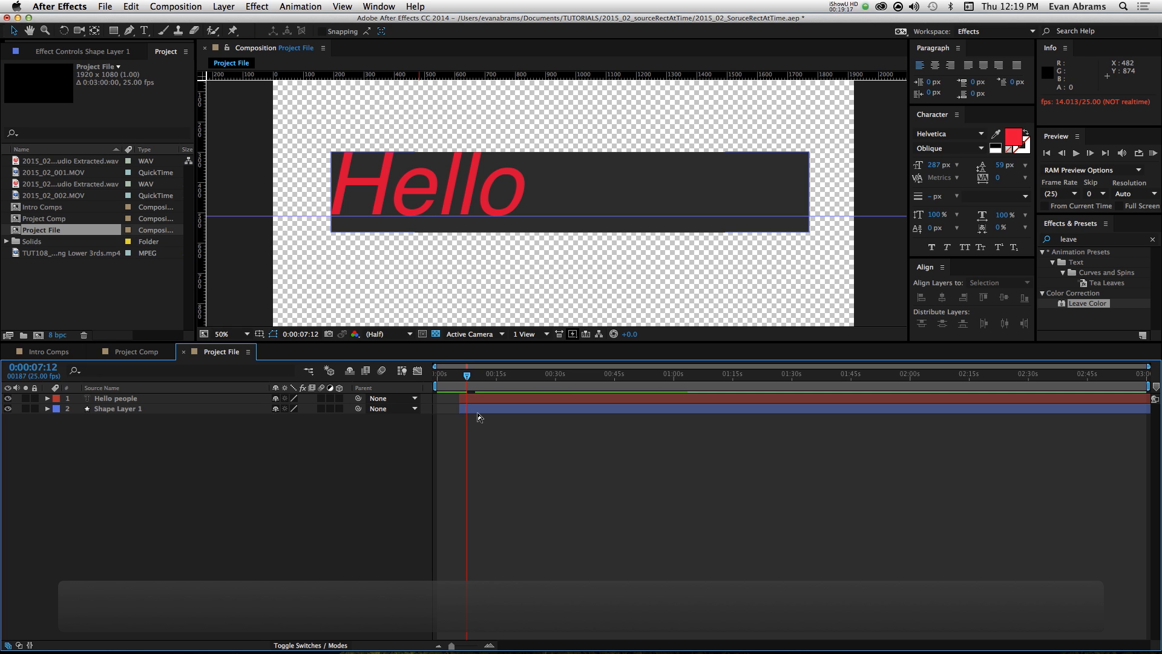
Step: Go to 0:00:06:19 and reveal the expressions on Shape Layer 1
left_click(476, 411)
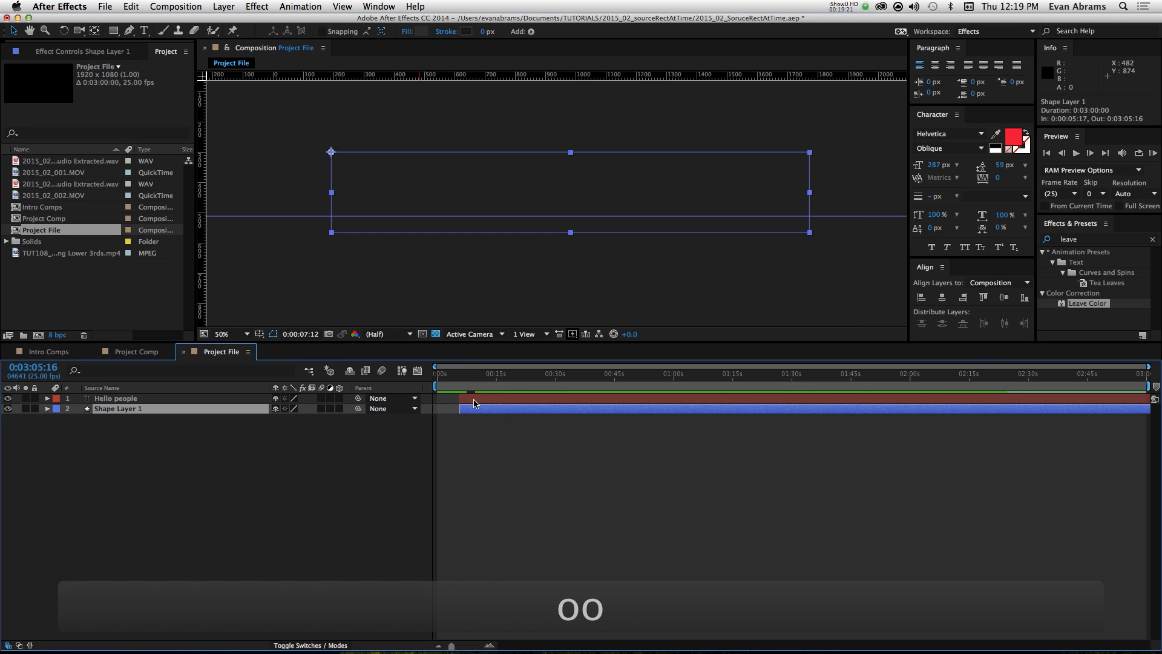
left_click_drag(473, 380, 464, 388)
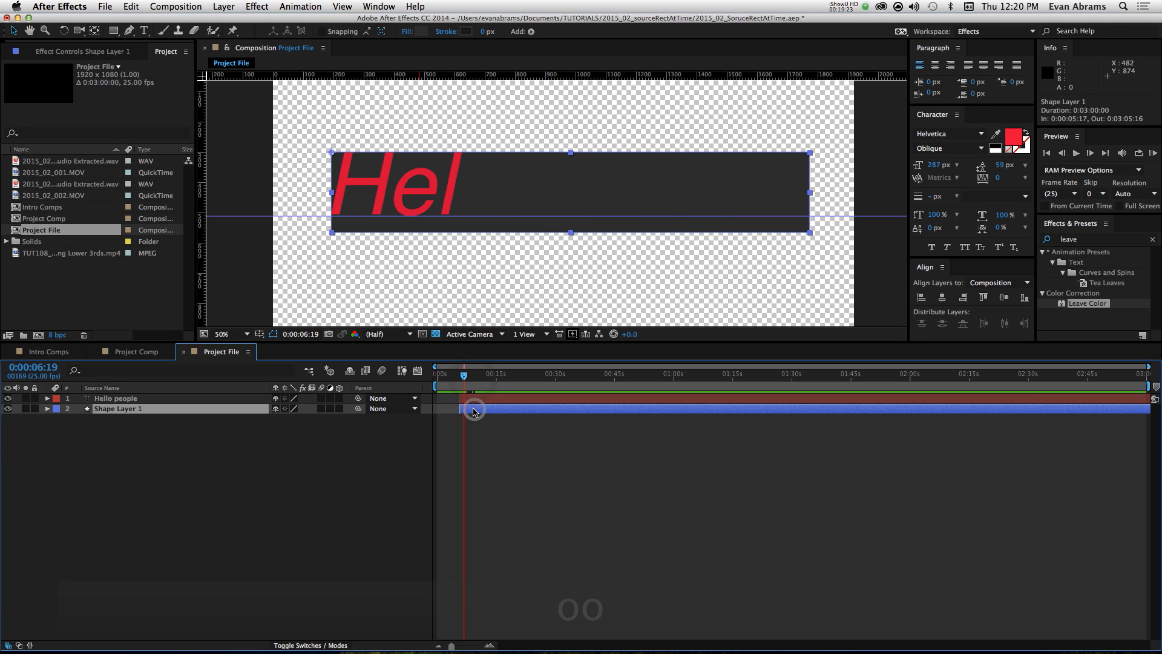
key("e")
key("e")
Step: Add the line s=thisComp.layer("Hello people"); at the beginning of the rectangle's Size expression, linking it to the text layer
left_click(610, 463)
left_click(615, 462)
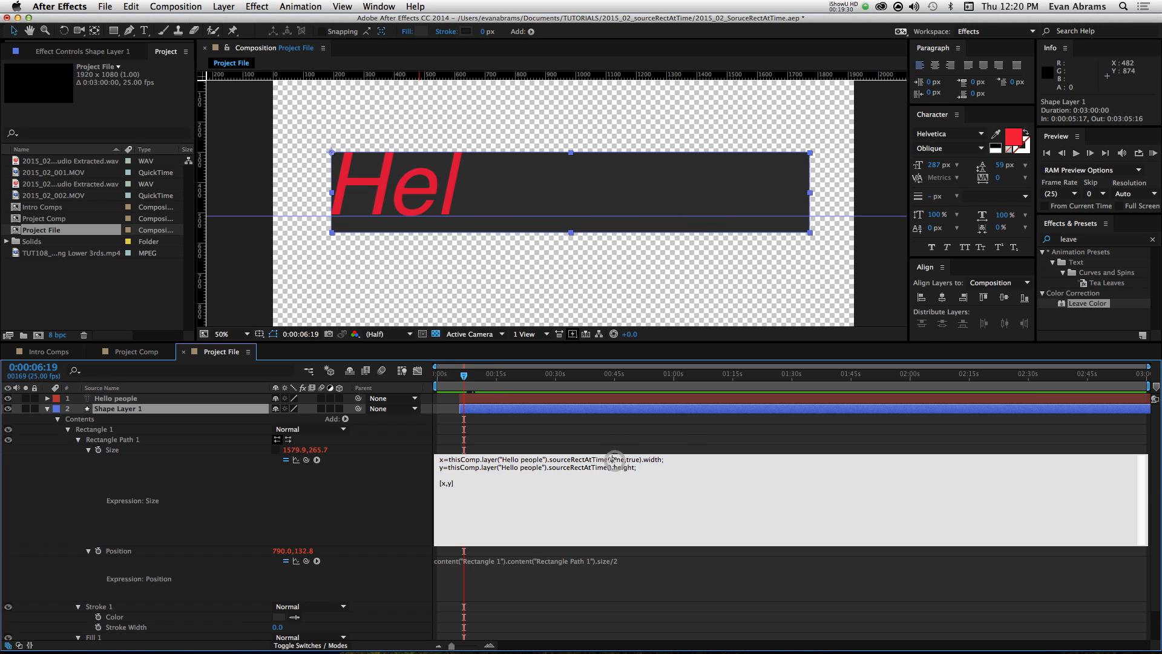
key("Right")
key("Right")
key("Right")
key("Up")
key("Return")
key("Up")
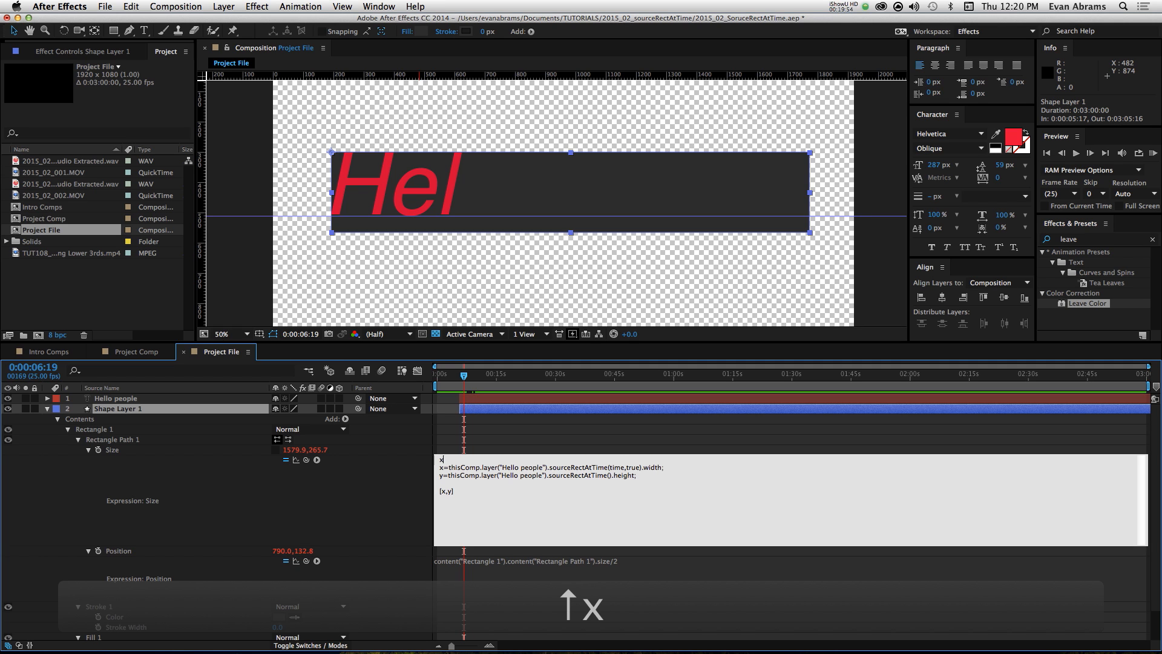
type("s=")
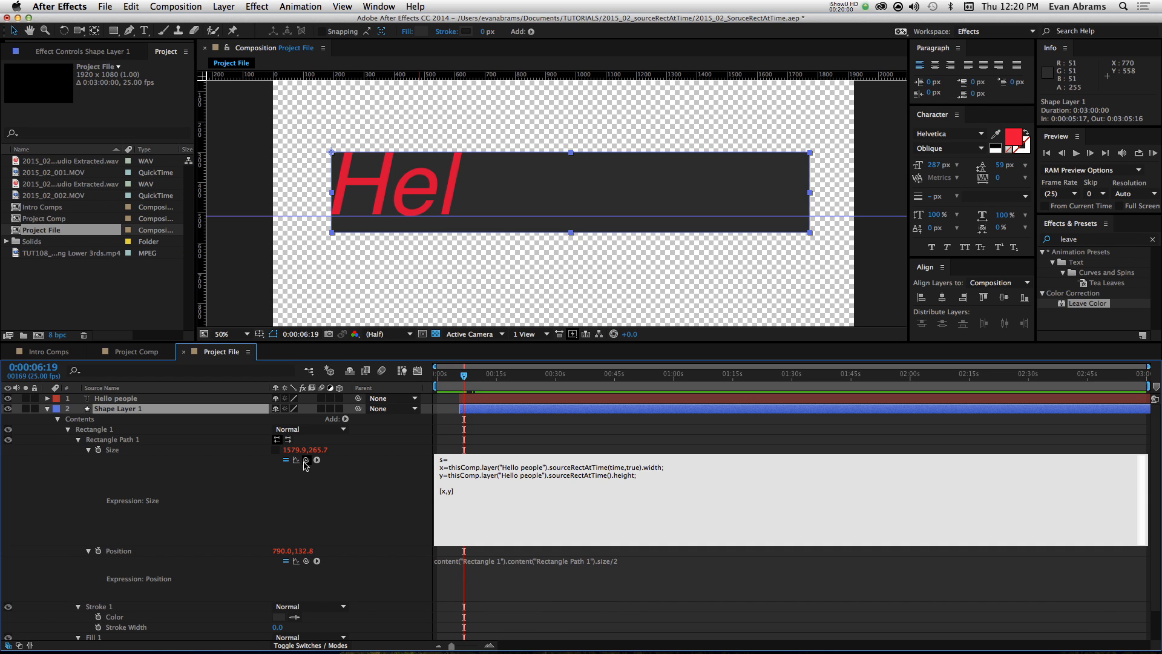
left_click_drag(304, 466, 150, 406)
type(";")
Step: Separate the s, x and y lines of the Size expression with blank lines
key("Return")
key("Down")
key("Down")
key("Return")
key("Down")
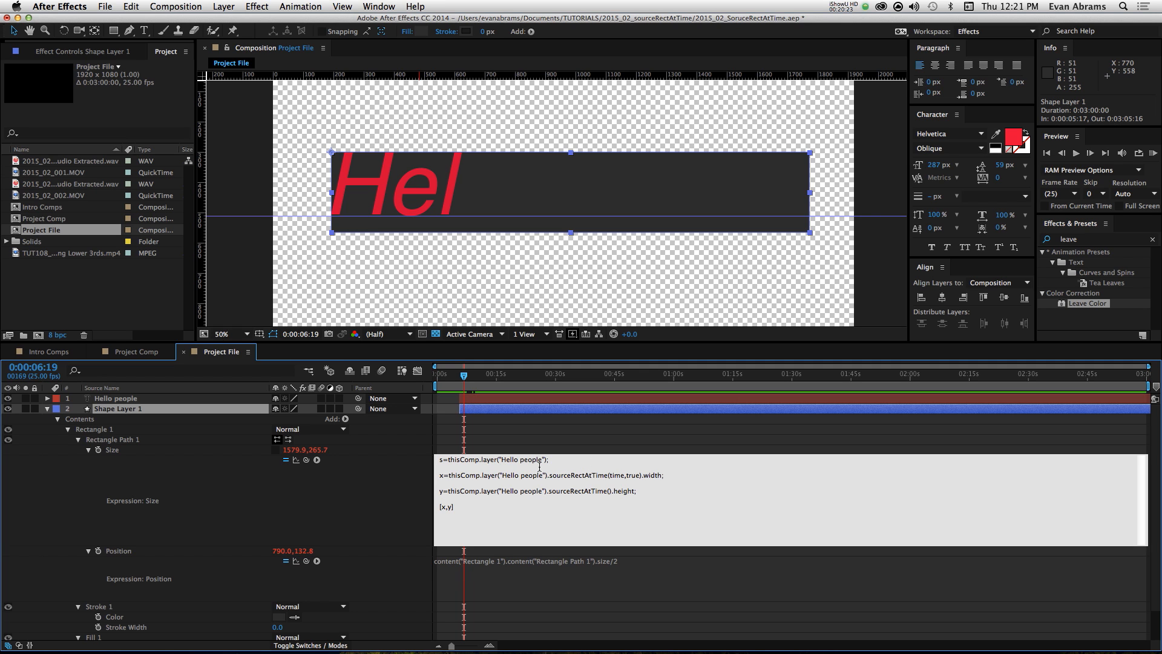
Step: Replace thisComp.layer("Hello people") with s in the x and y lines and apply the Size expression
left_click_drag(452, 458, 543, 475)
left_click(474, 460)
key("Delete")
key("Delete")
type("s")
key("Down")
key("Down")
key("Left")
key("shift+Right")
key("shift+Right")
key("shift+Right")
key("shift+Right")
key("shift+Right")
key("shift+Right")
key("shift+Right")
key("shift+Right")
key("shift+Right")
key("shift+Right")
key("shift+Right")
key("shift+Right")
key("shift+Right")
key("shift+Right")
key("shift+Right")
key("shift+Right")
key("shift+Right")
key("shift+Right")
key("shift+Right")
key("shift+Right")
key("shift+Right")
key("shift+Right")
key("shift+Right")
key("shift+Right")
key("shift+Right")
key("shift+Right")
key("shift+Right")
key("shift+Right")
type("s")
key("KP_Enter")
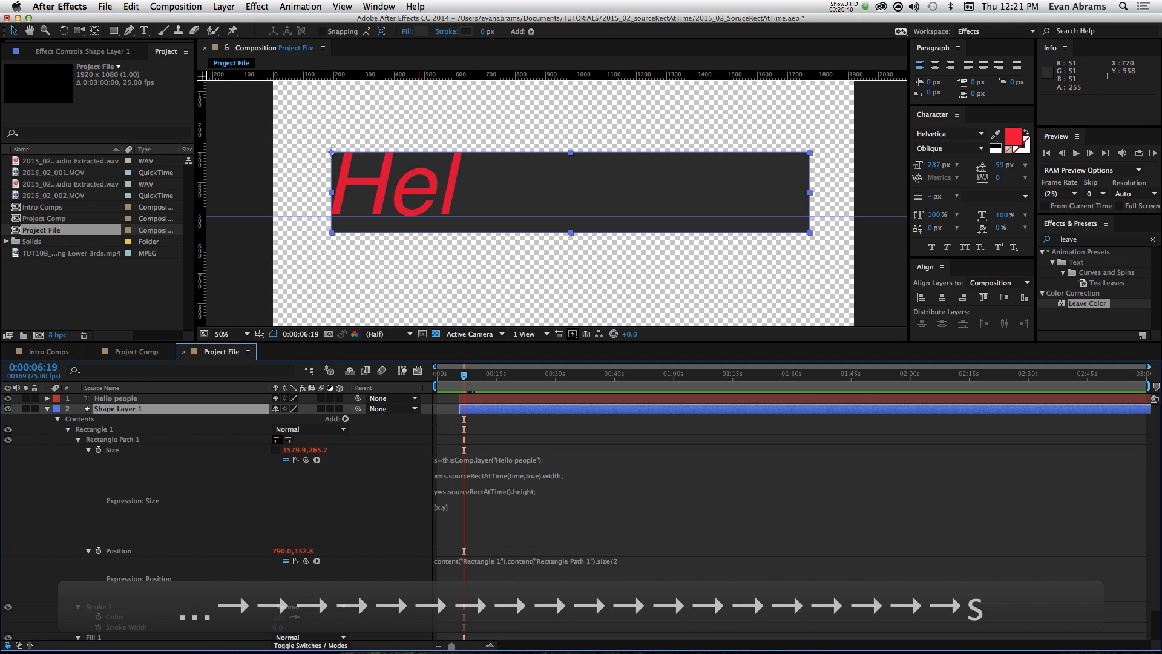
Step: Change the x line's time argument to time-s.inPoint and apply the Size expression
left_click(471, 460)
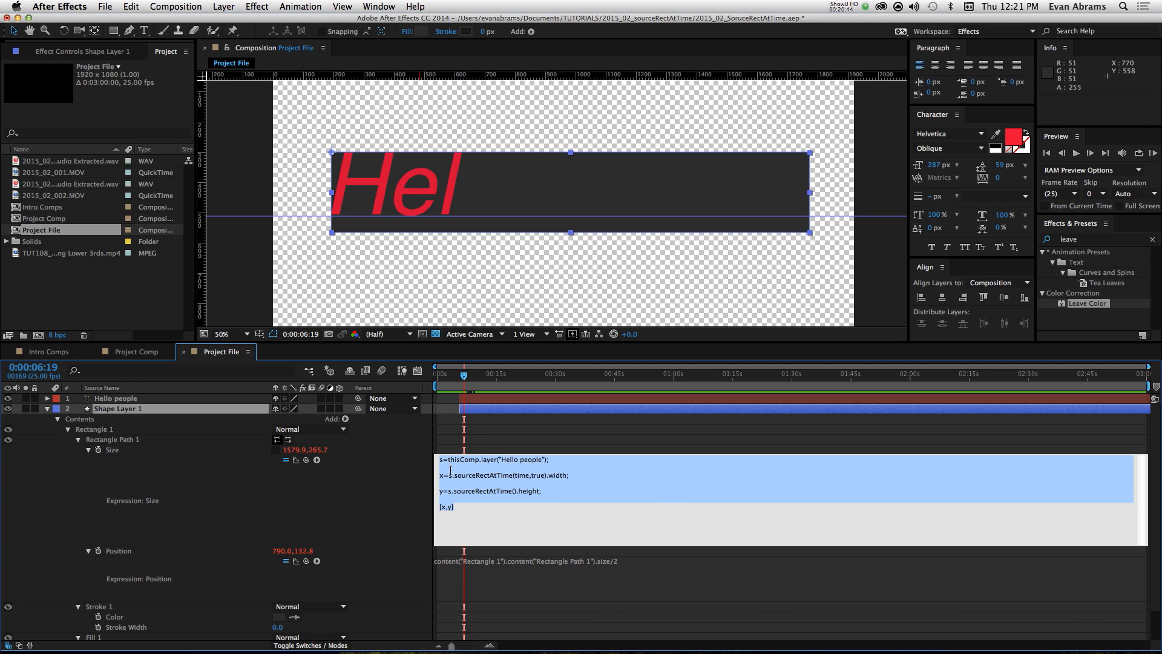
left_click(531, 488)
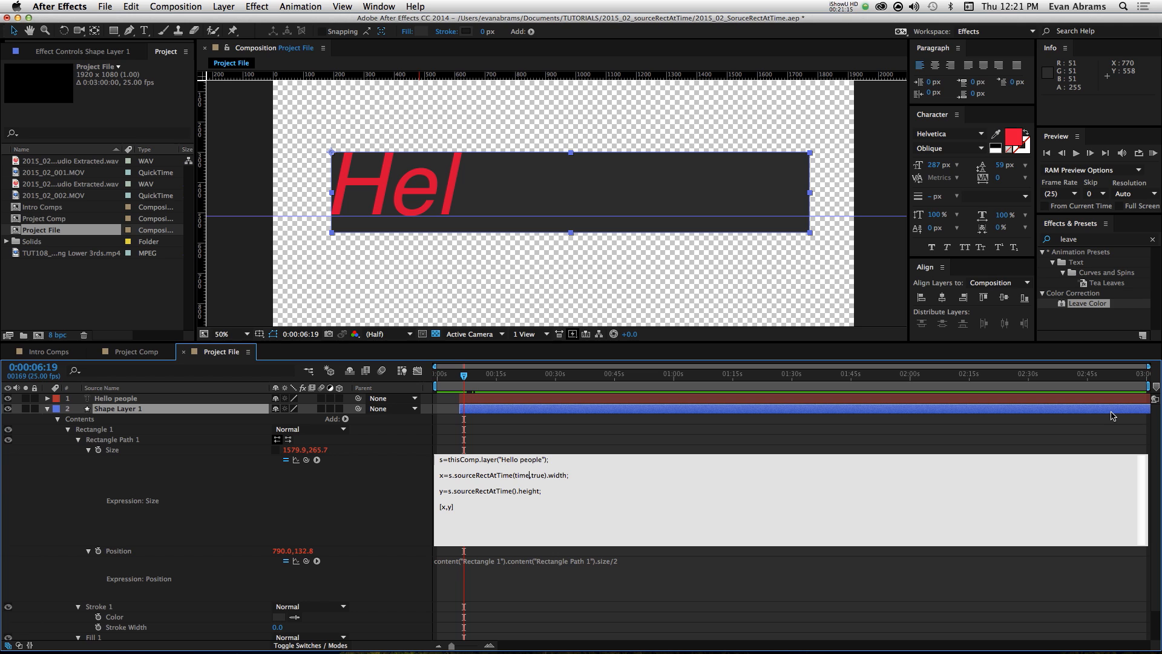
type("-")
type("s")
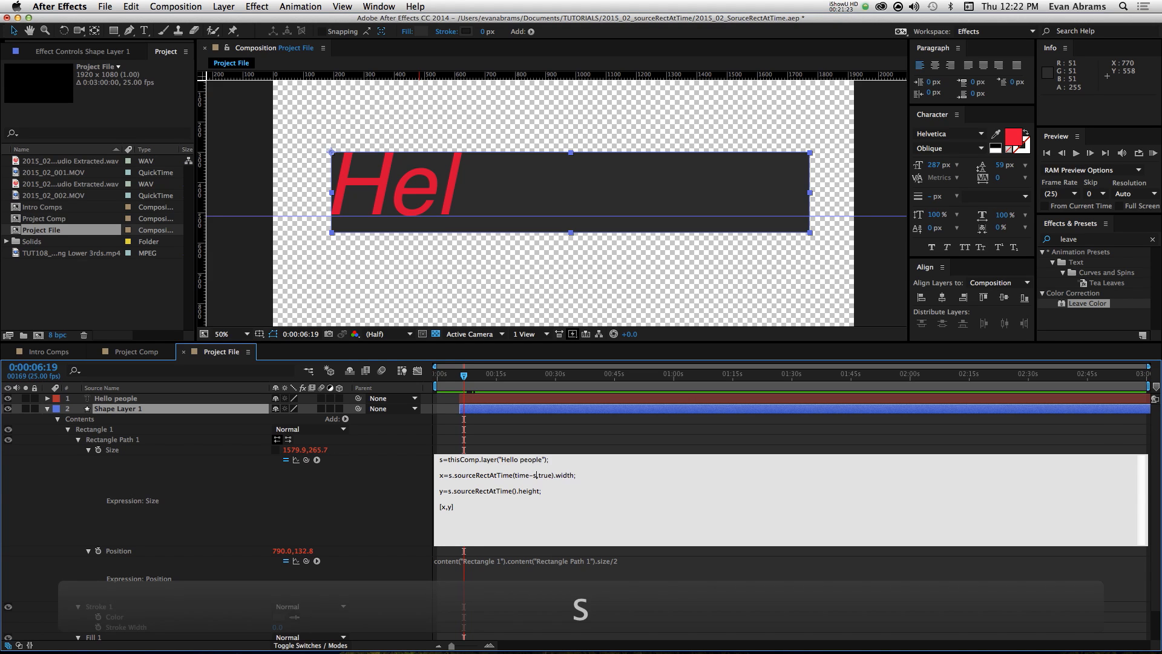
type(".inPoint")
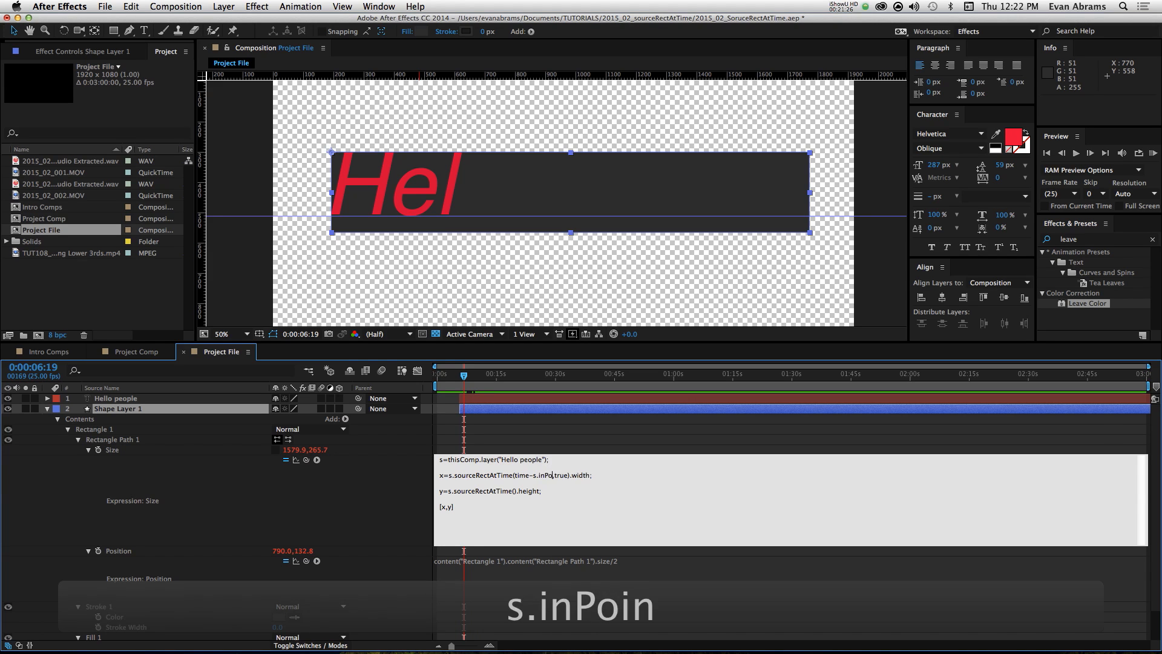
left_click(1111, 413)
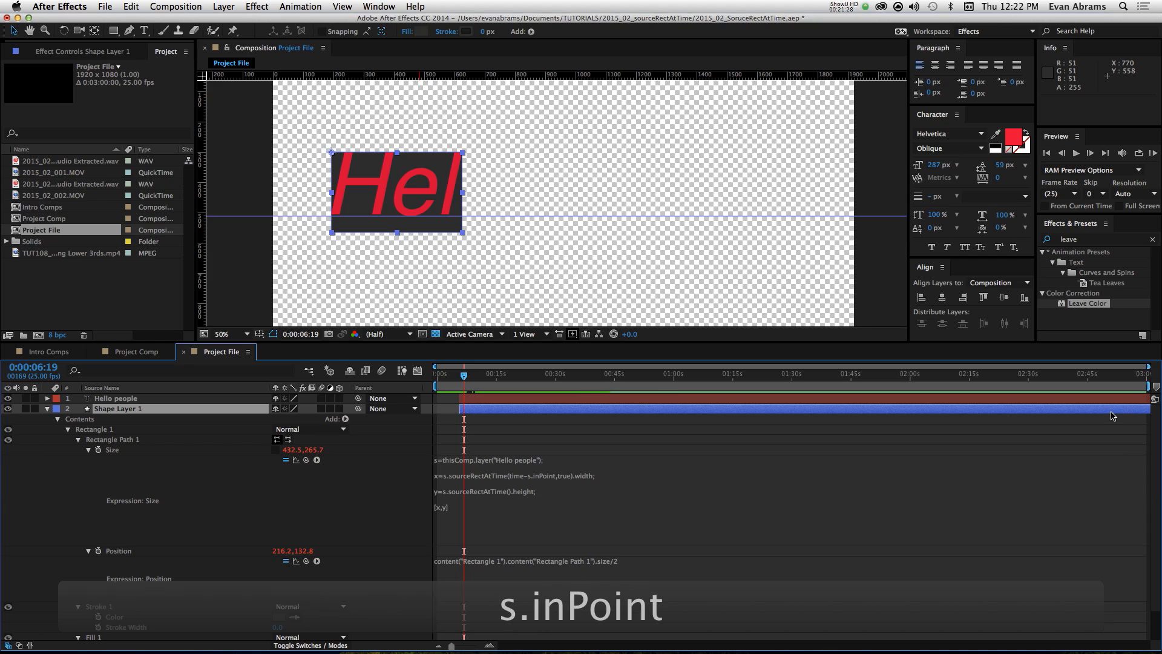
Step: Review the time-s.inPoint argument in the Size expression and preview the delayed animation from 0:00:04:11
left_click(520, 466)
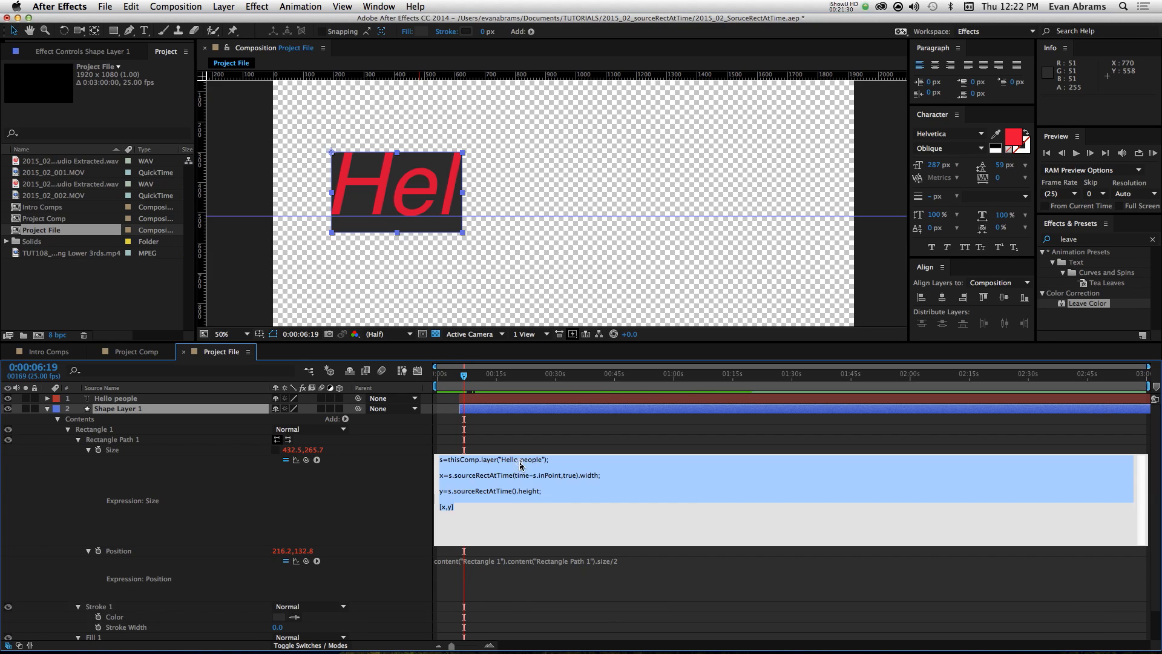
left_click(525, 475)
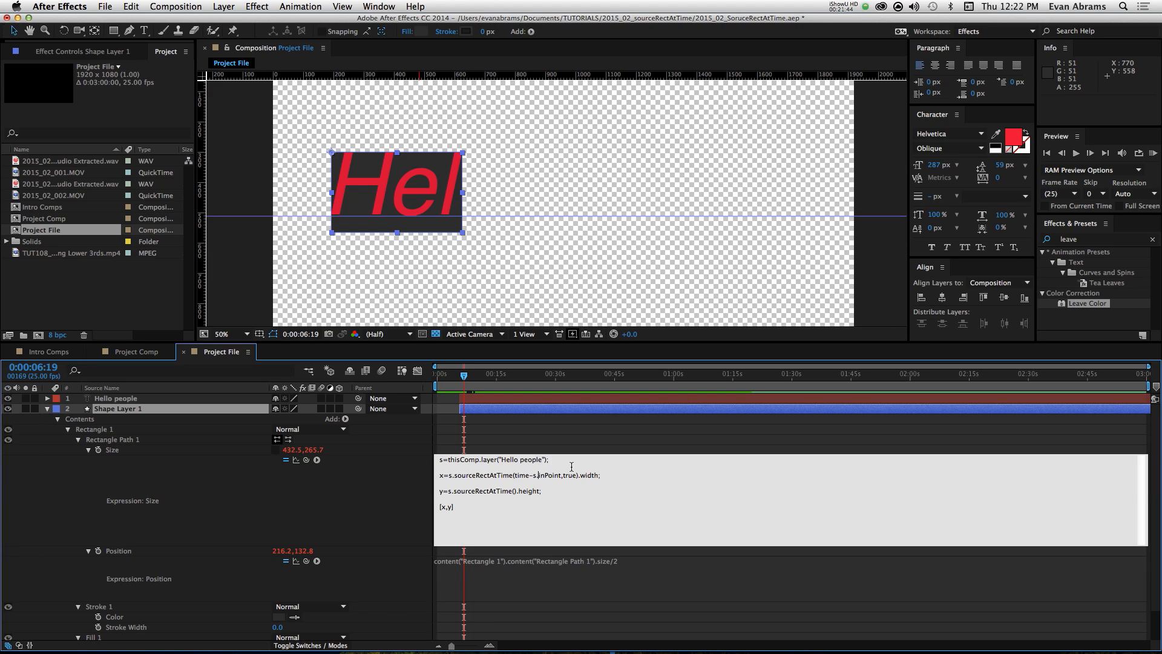
key("Left")
key("Left")
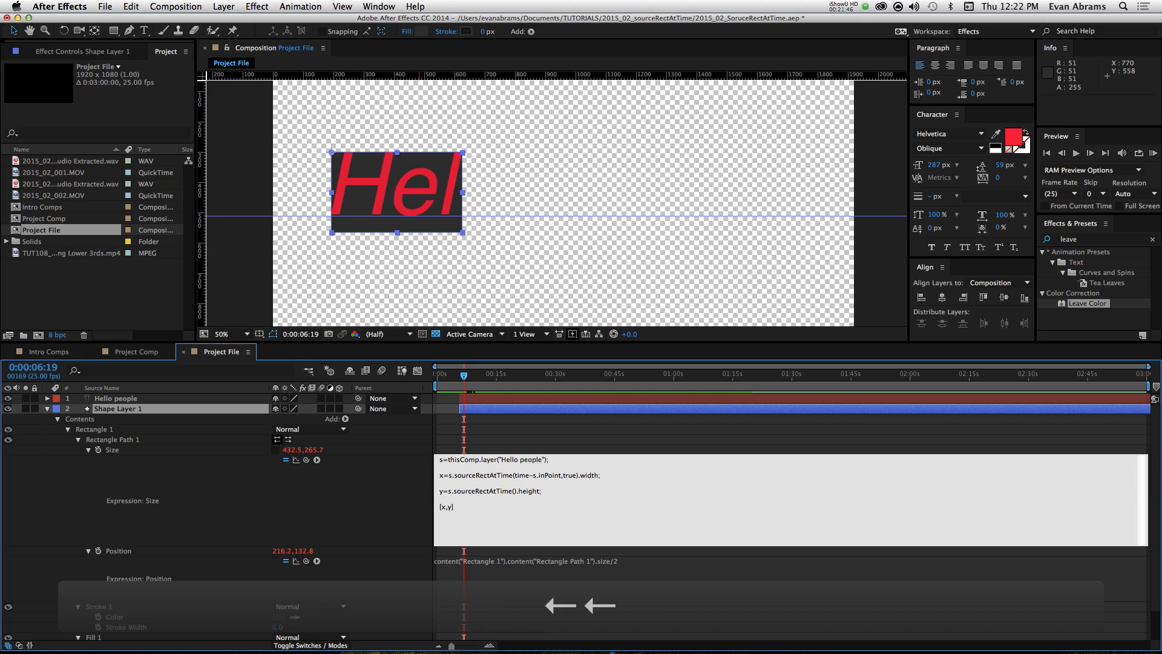
left_click(511, 428)
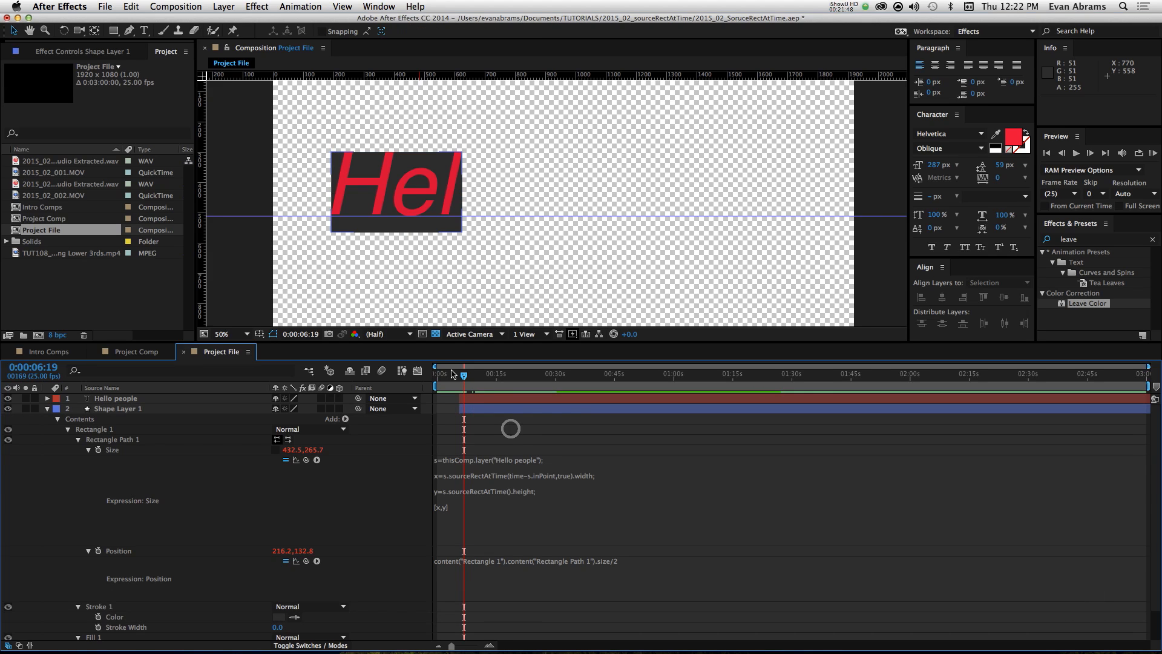
left_click(455, 374)
key("space")
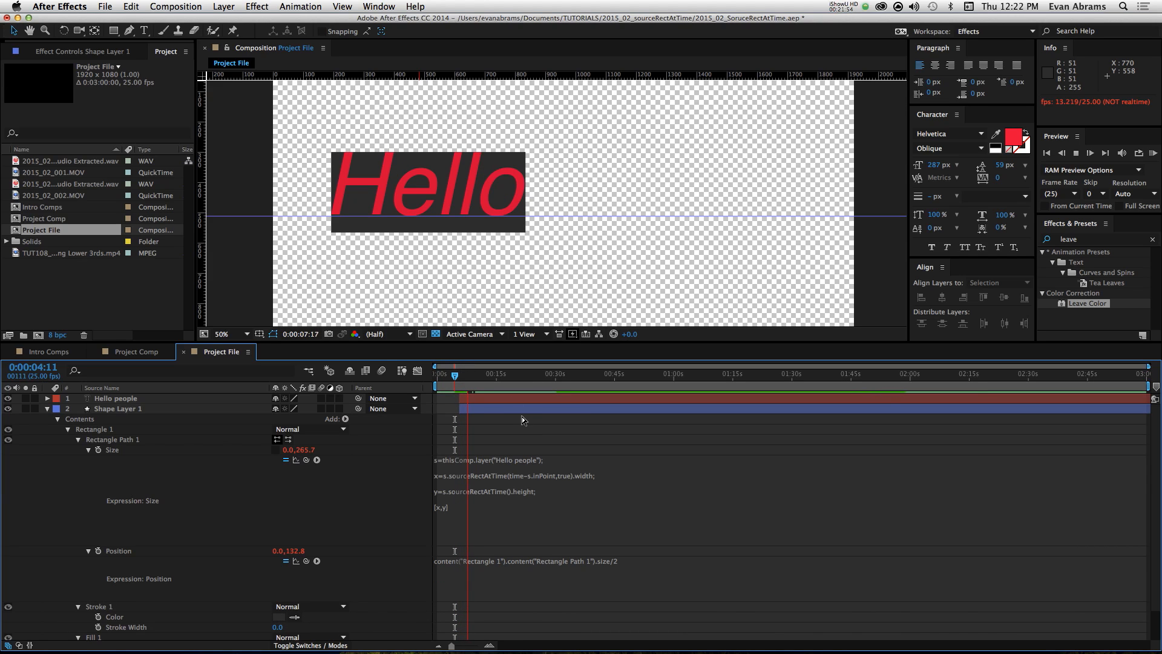
key("space")
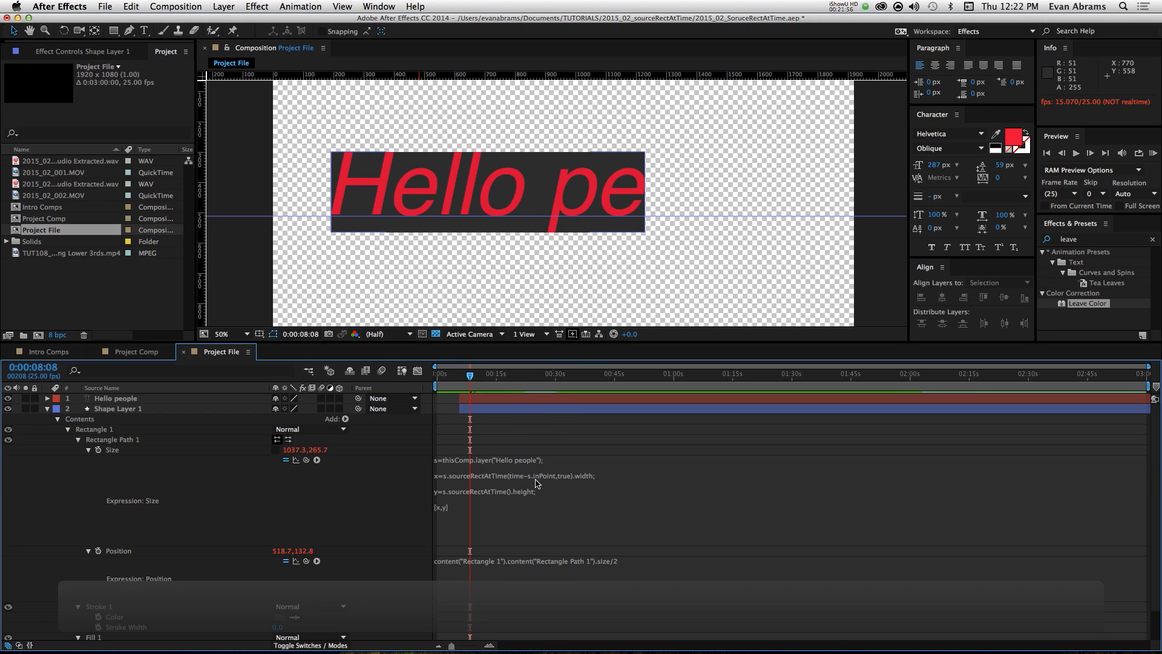
Step: Copy the time-s.inPoint,true arguments from the x line into the y line's sourceRectAtTime() and apply the Size expression
left_click(507, 497)
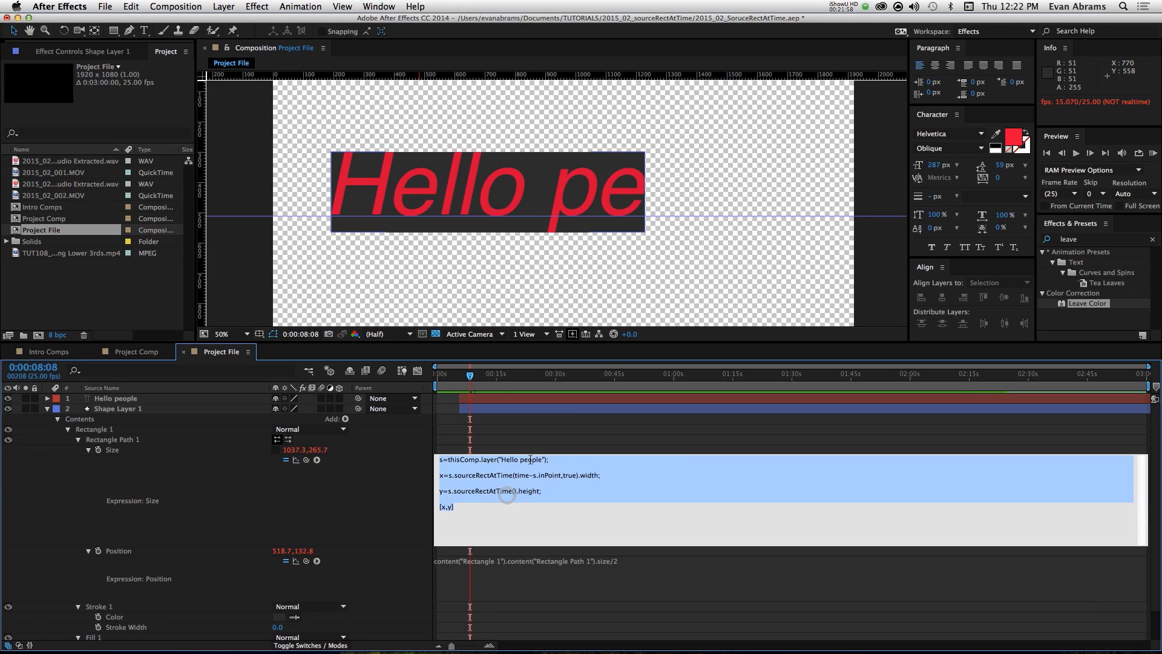
left_click(524, 475)
left_click_drag(514, 475, 575, 475)
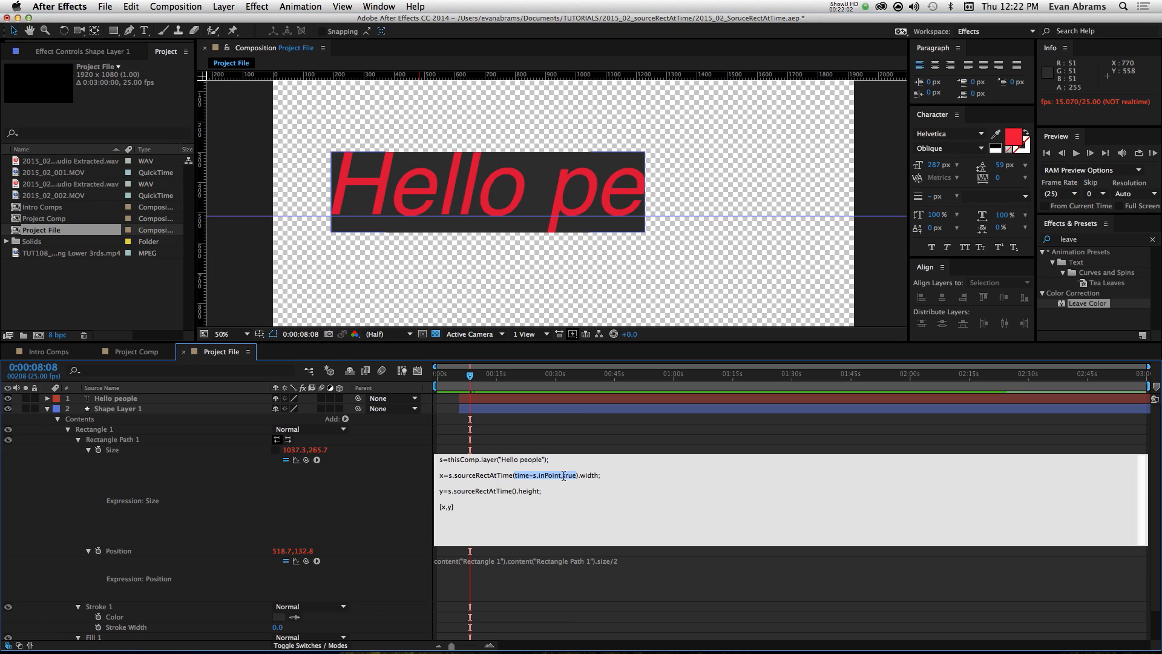
key("super+c")
left_click(518, 488)
key("super+v")
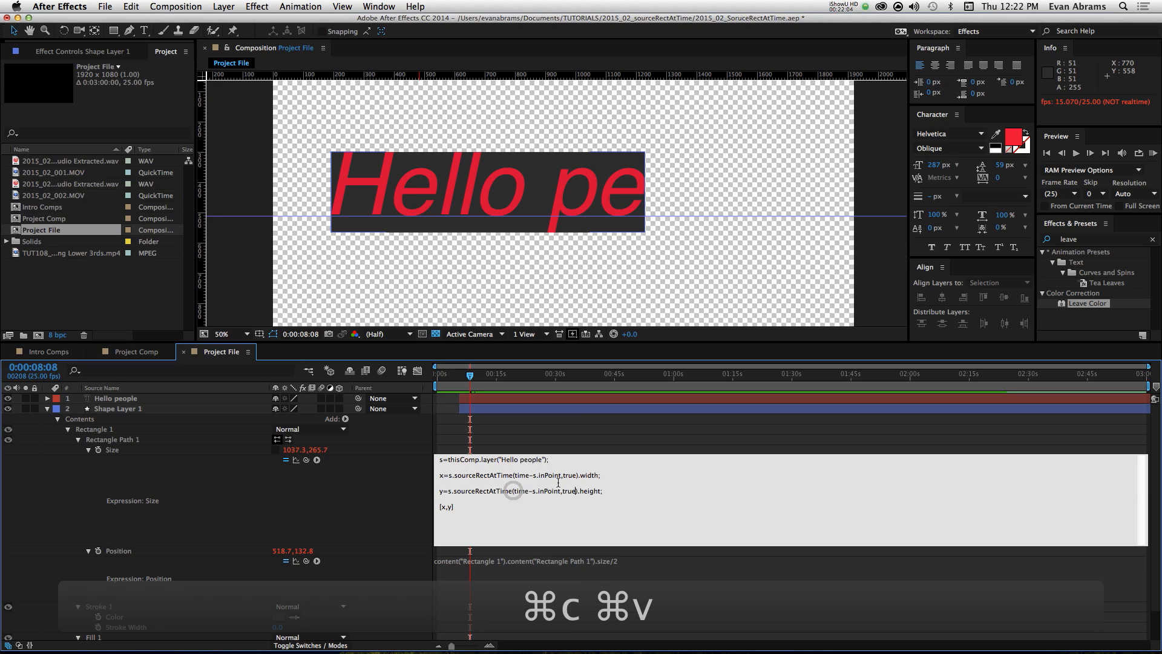
key("KP_Enter")
Step: Shift the Hello people and Shape Layer 1 layers together to a later start and set the current time to 0:00:09:17
left_click_drag(489, 376, 495, 413)
left_click(478, 400)
left_click(478, 410, "shift")
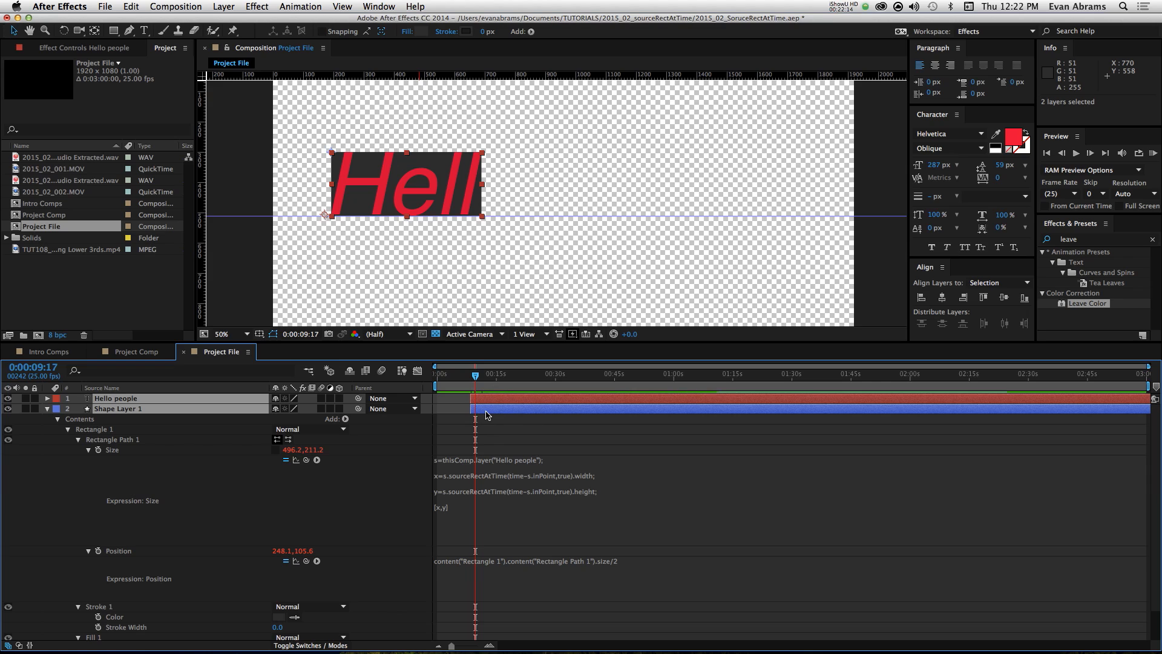
Step: Review the finished Size expression and preview the delayed text and box animation from 0:00:08:00
left_click(539, 477)
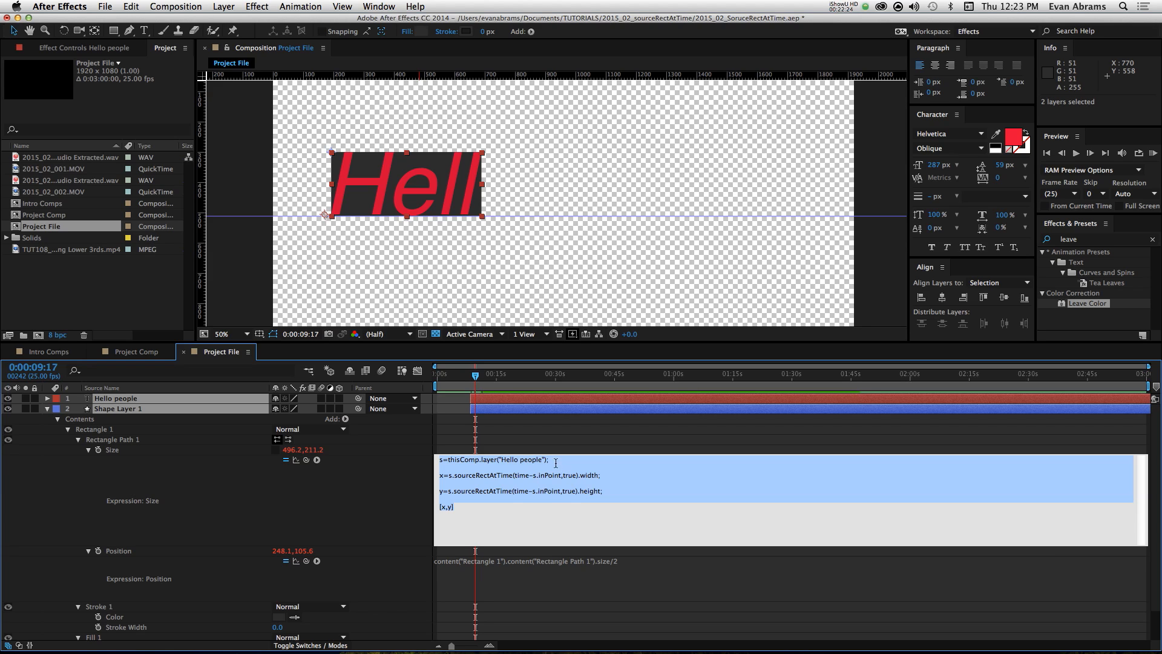
left_click(512, 439)
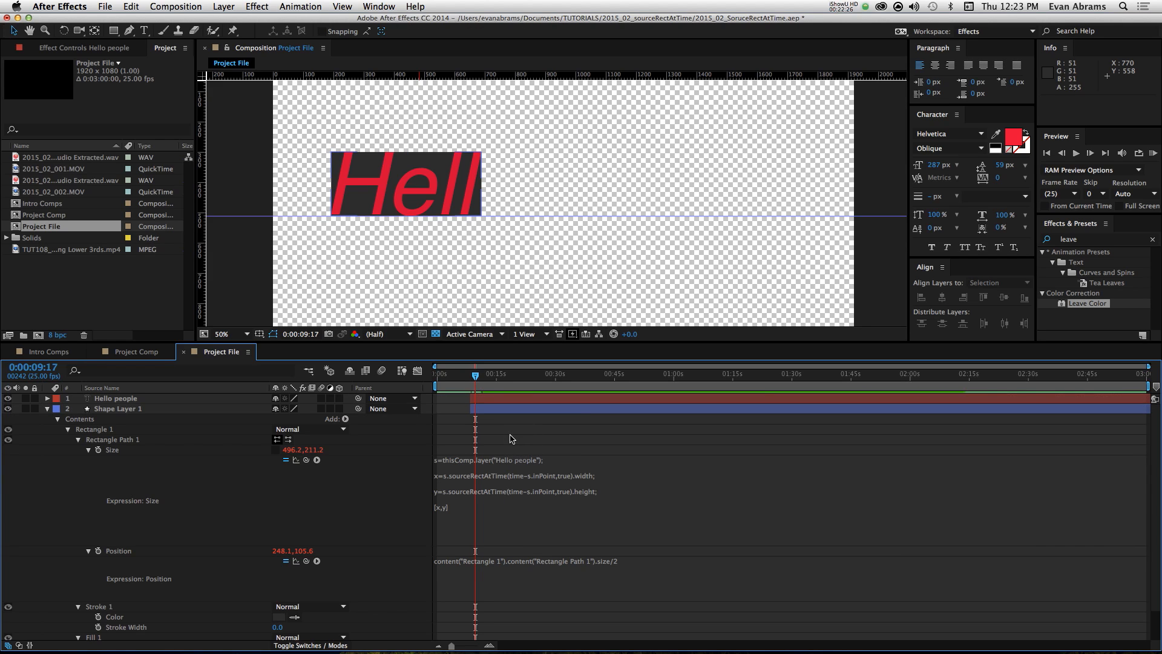
left_click(472, 384)
left_click(470, 384)
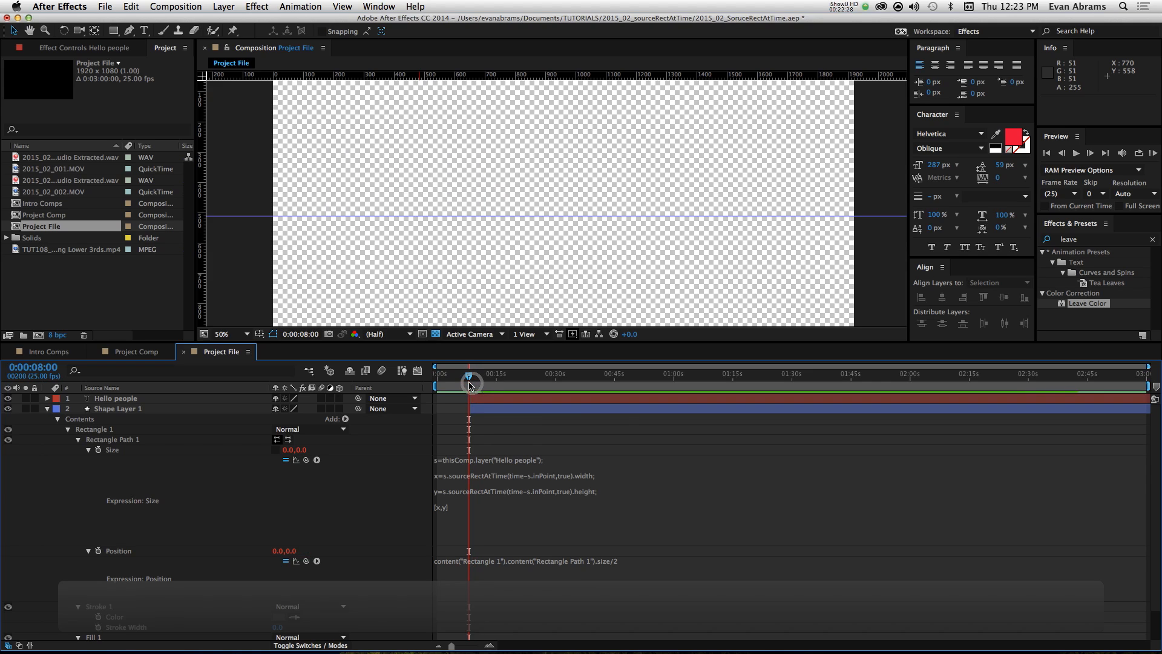
key("space")
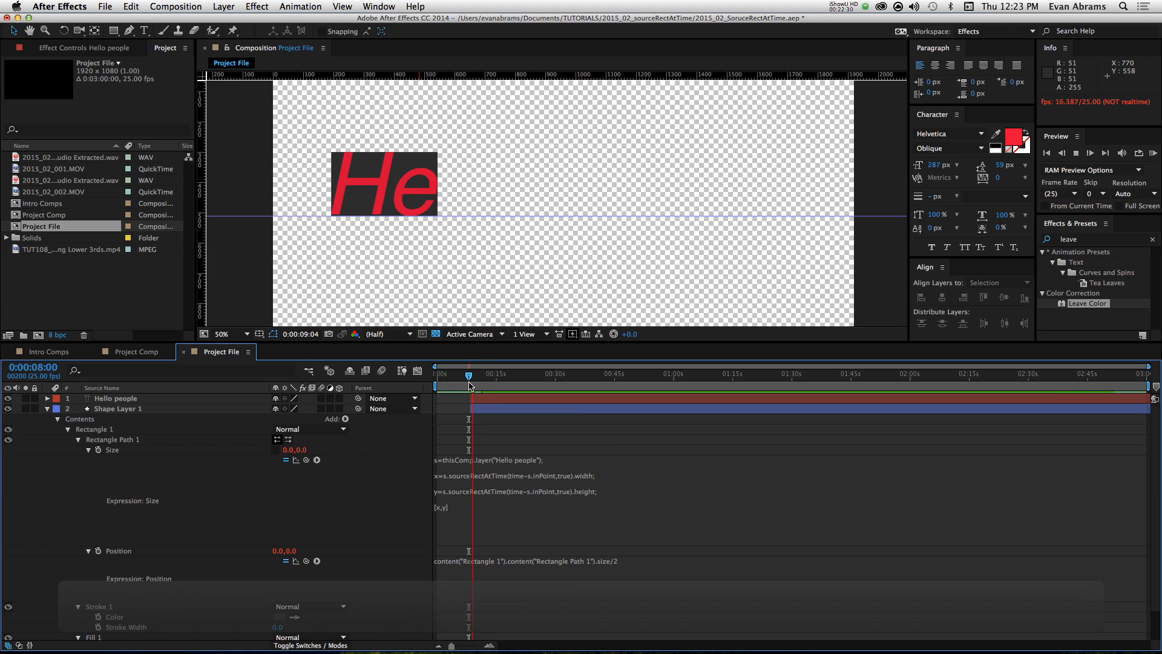
key("space")
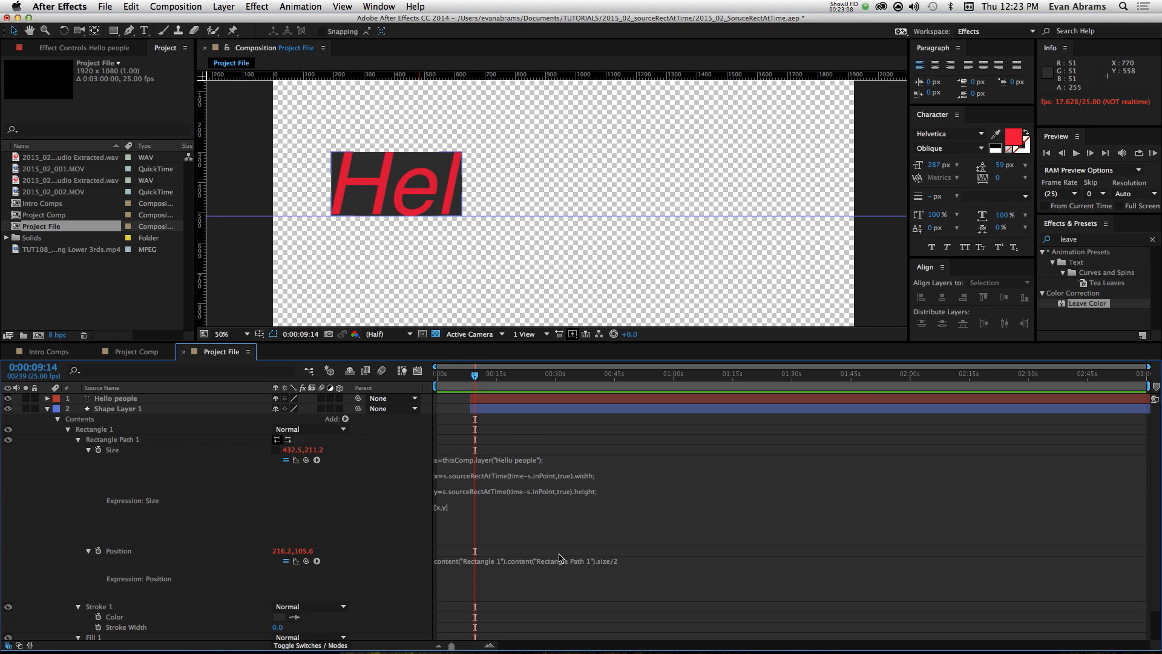
Step: Open the rectangle's Size expression for editing
left_click(573, 474)
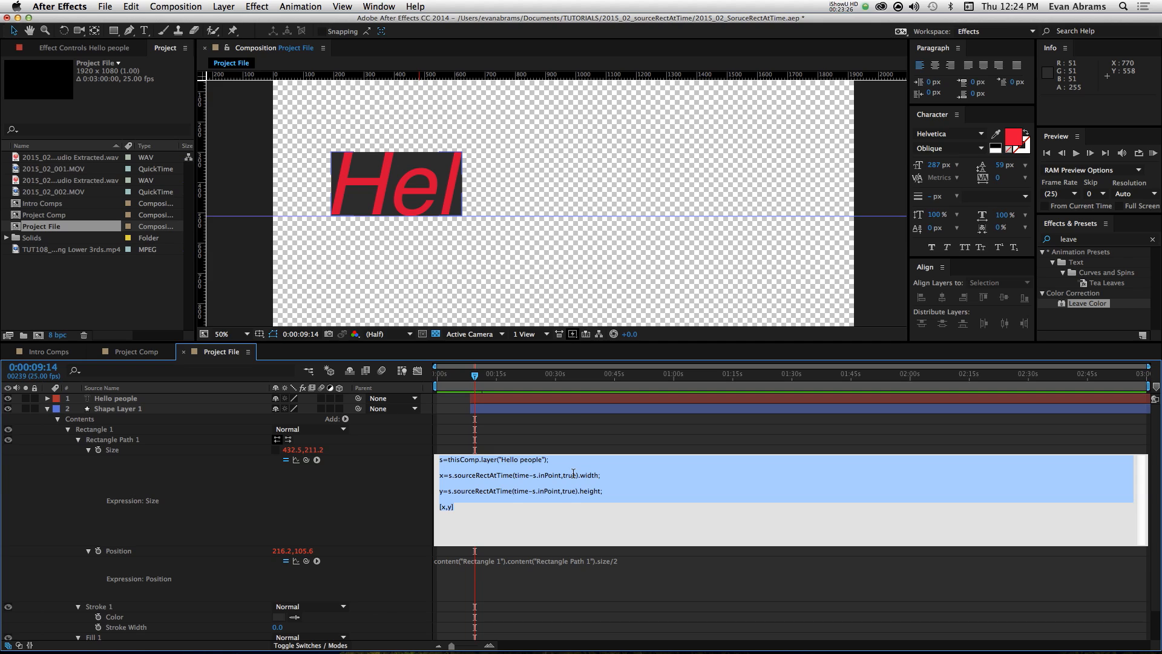